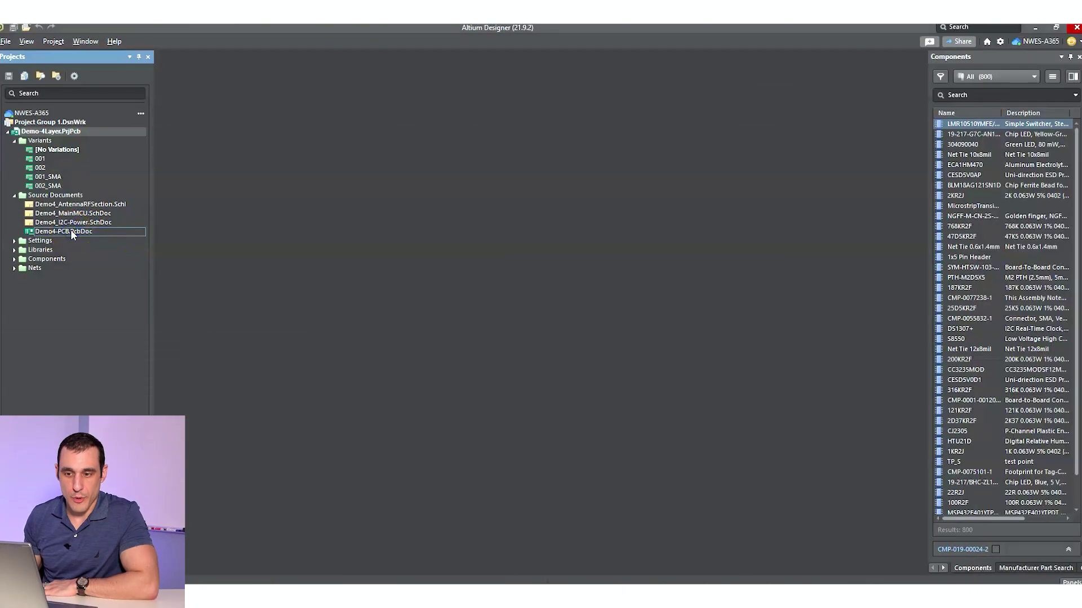
# - Open Demo4-PCB.PcbDoc from the Demo-4Layer project and bring up its layer stack manager
pyautogui.doubleClick(73, 231)
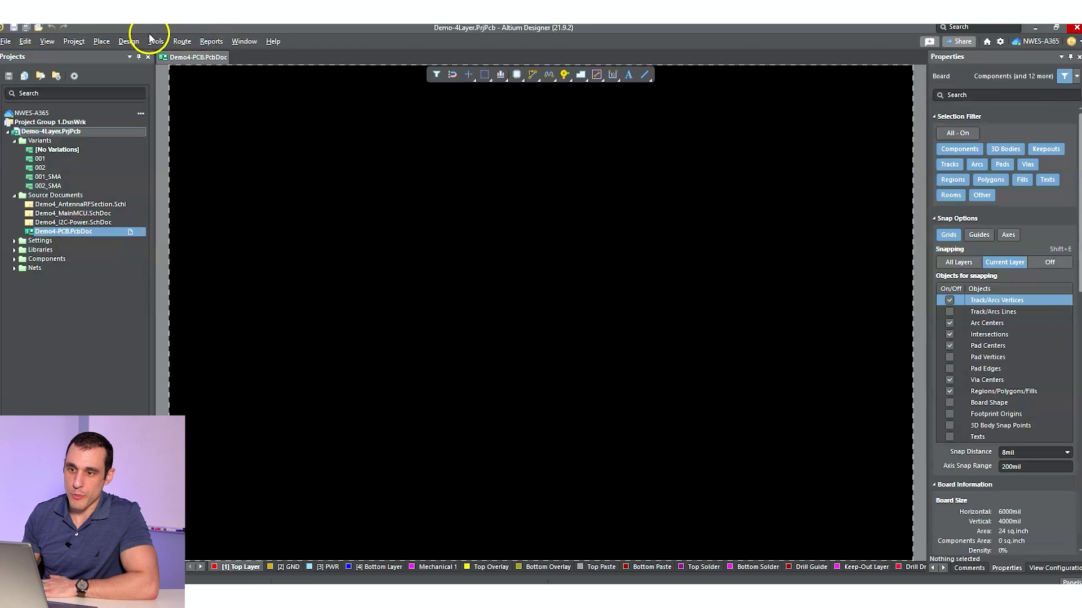
pyautogui.click(124, 43)
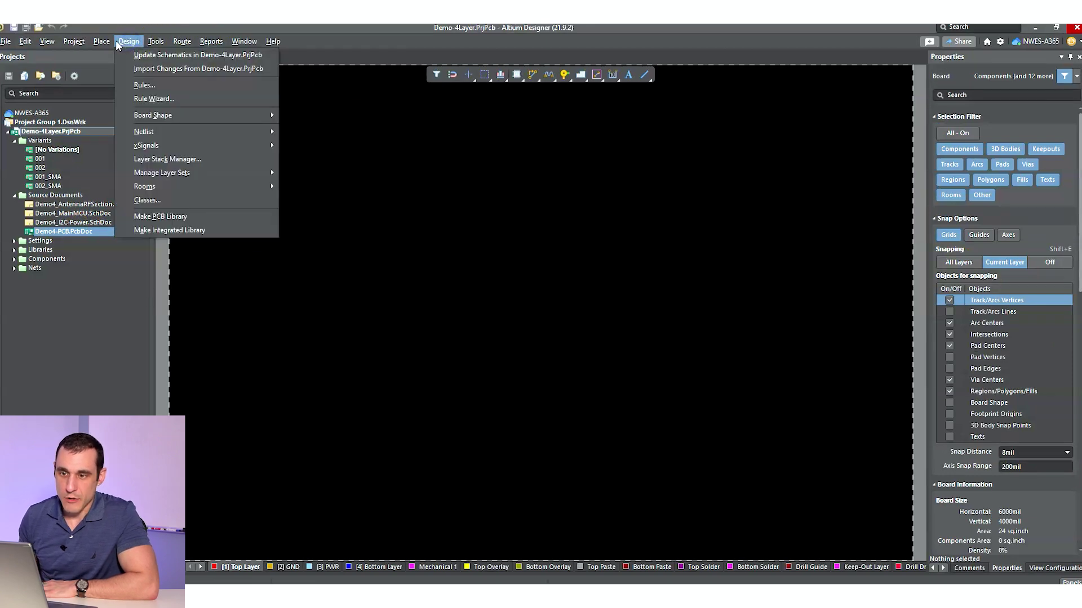
pyautogui.click(180, 159)
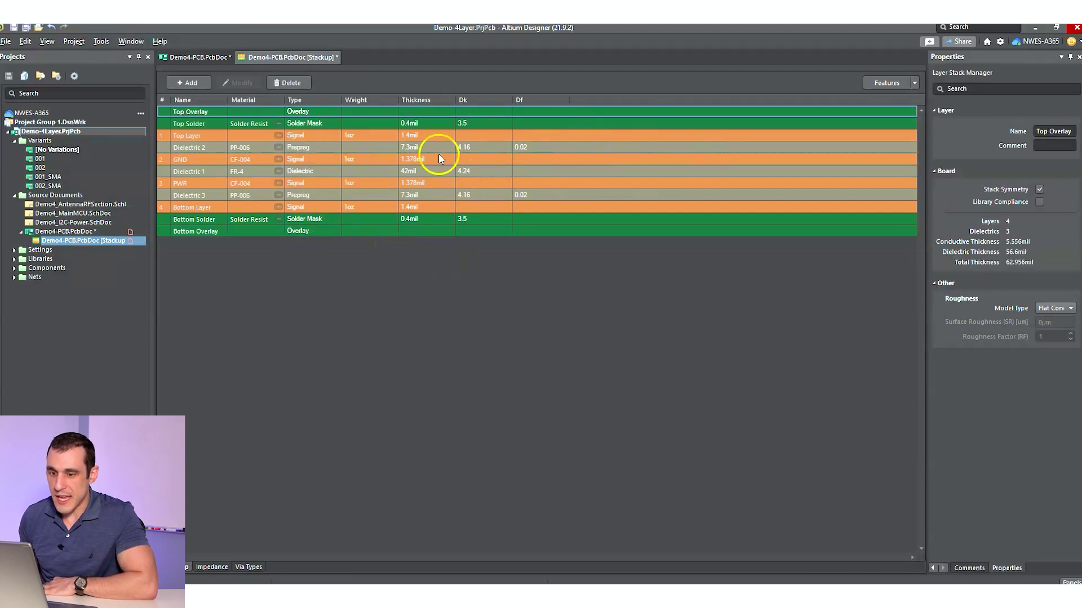
# - Examine the top layer's transmission line settings in the stackup's 50-ohm impedance profile, and return to the PCB layout
pyautogui.click(215, 570)
pyautogui.click(369, 510)
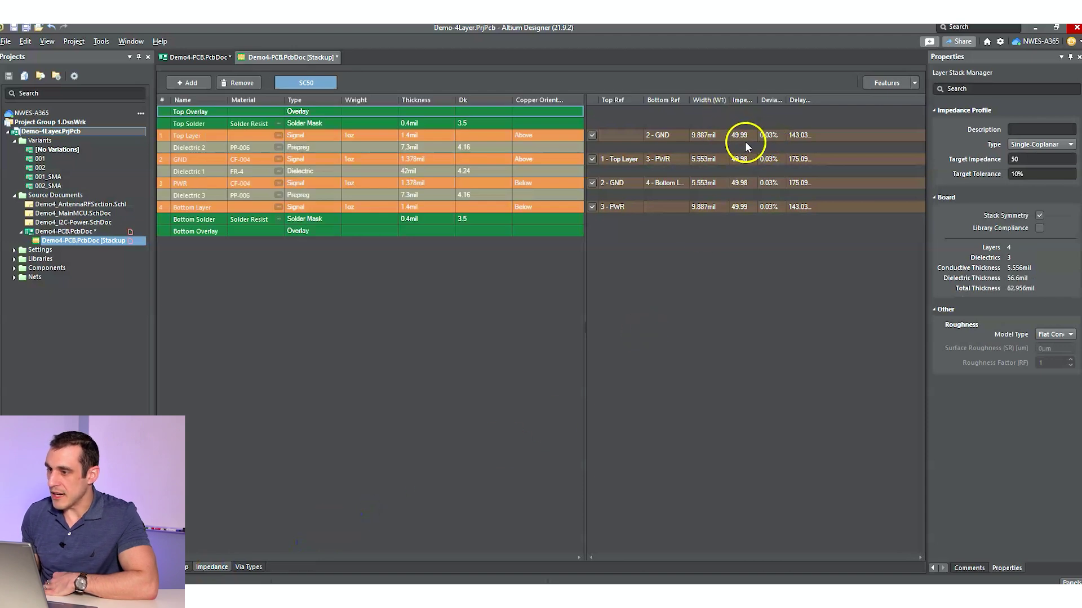
pyautogui.click(618, 139)
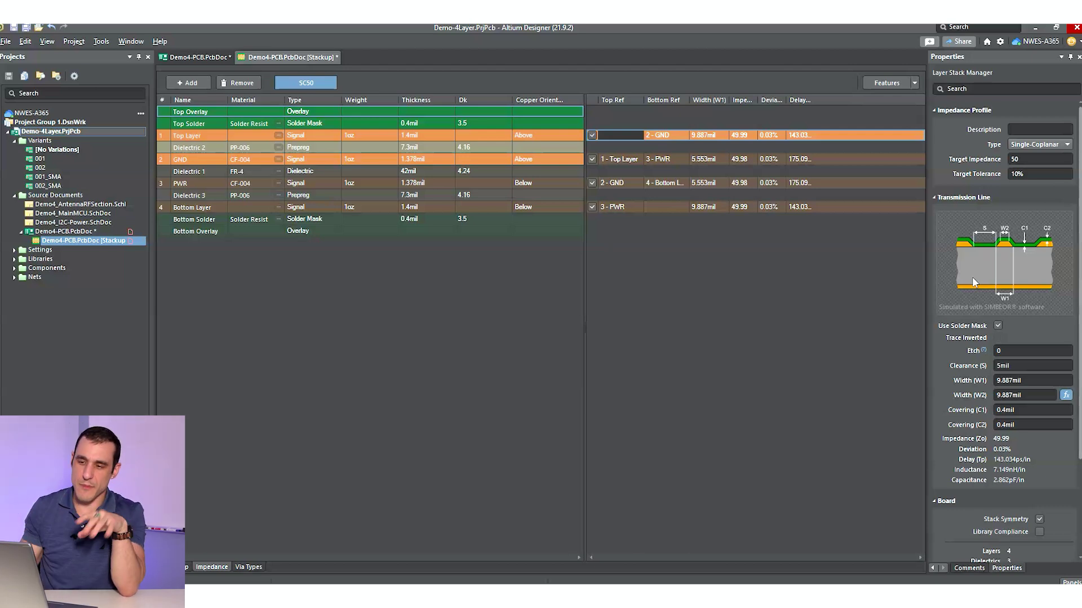
pyautogui.click(189, 59)
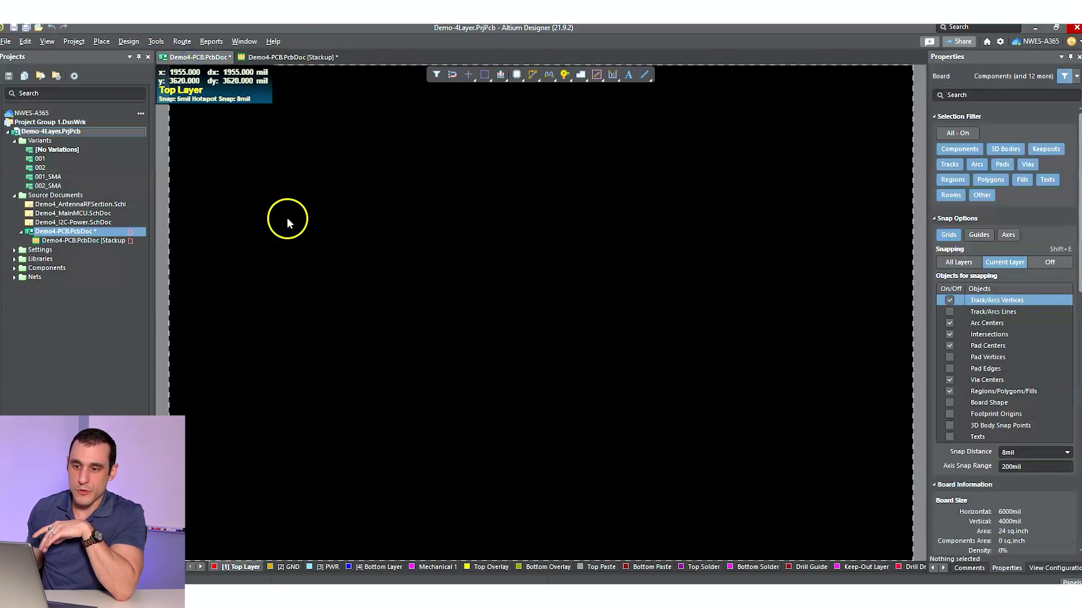
pyautogui.moveTo(542, 349)
pyautogui.mouseDown(button='right')
pyautogui.moveTo(529, 350)
pyautogui.moveTo(542, 347)
pyautogui.mouseUp(button='right')
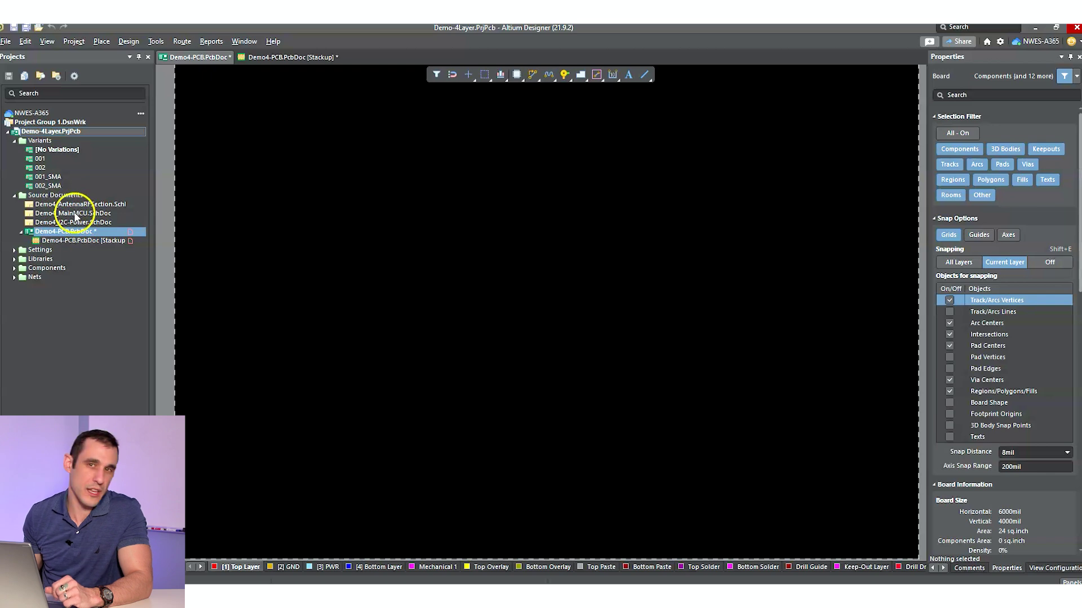
# - Open Demo4_MainMCU.SchDoc and validate the engineering changes for updating Demo4-PCB.PcbDoc
pyautogui.doubleClick(75, 213)
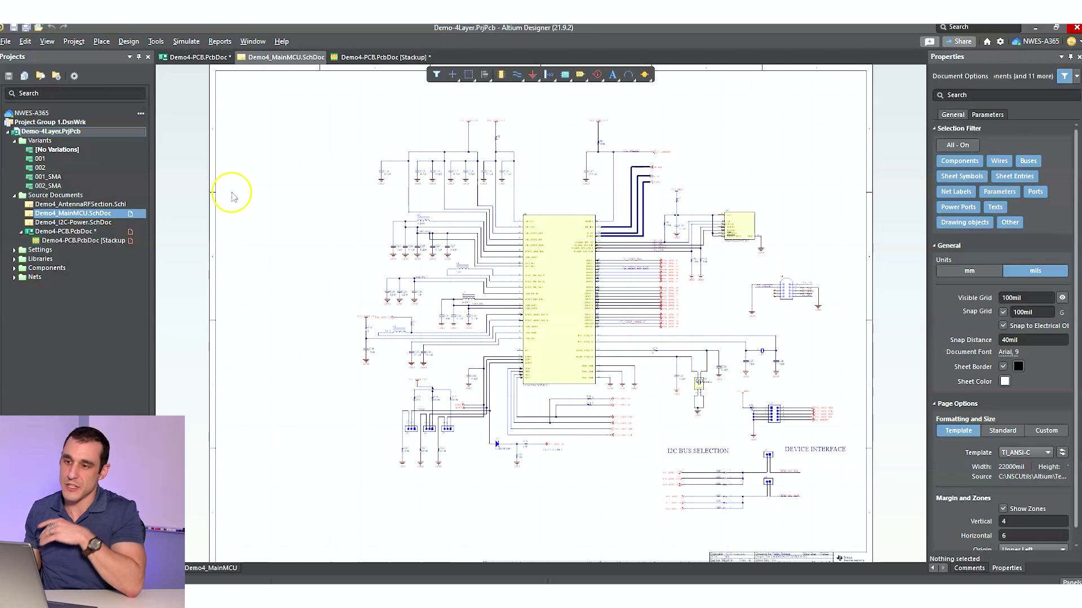
pyautogui.click(129, 41)
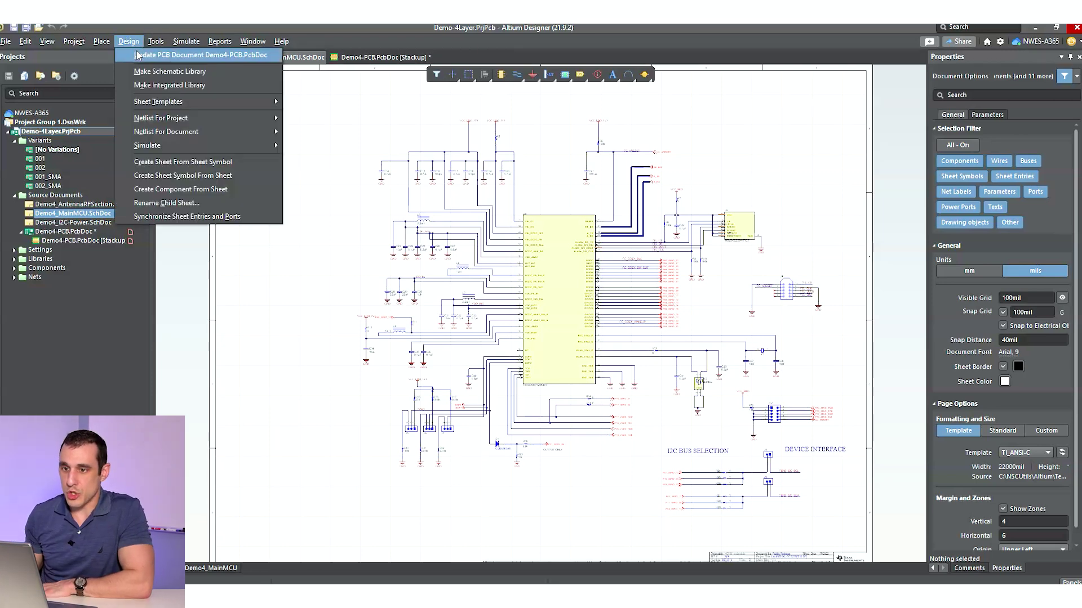
pyautogui.click(137, 57)
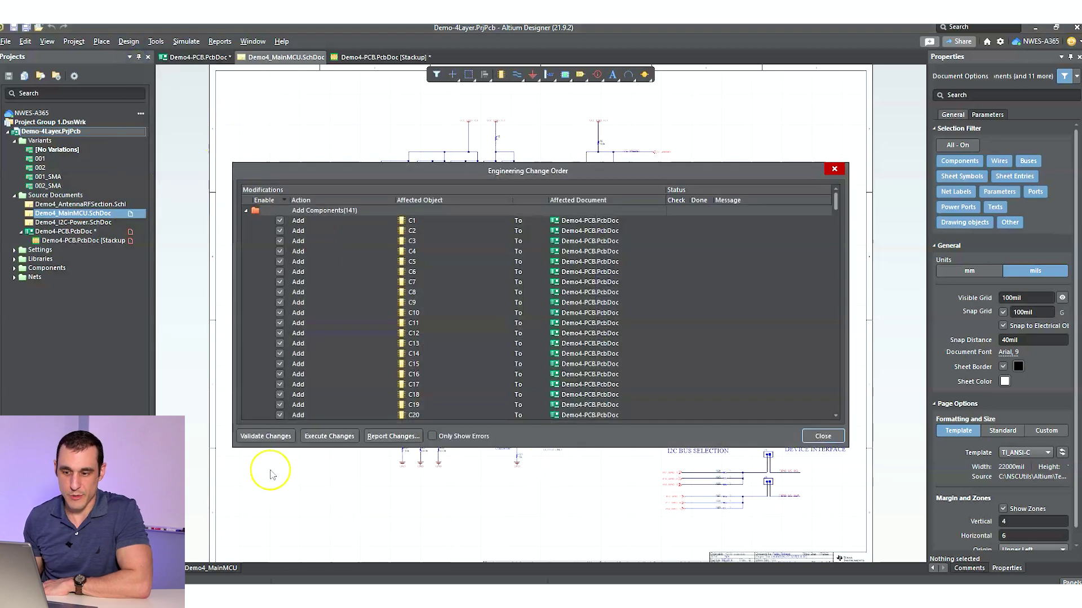
pyautogui.click(266, 437)
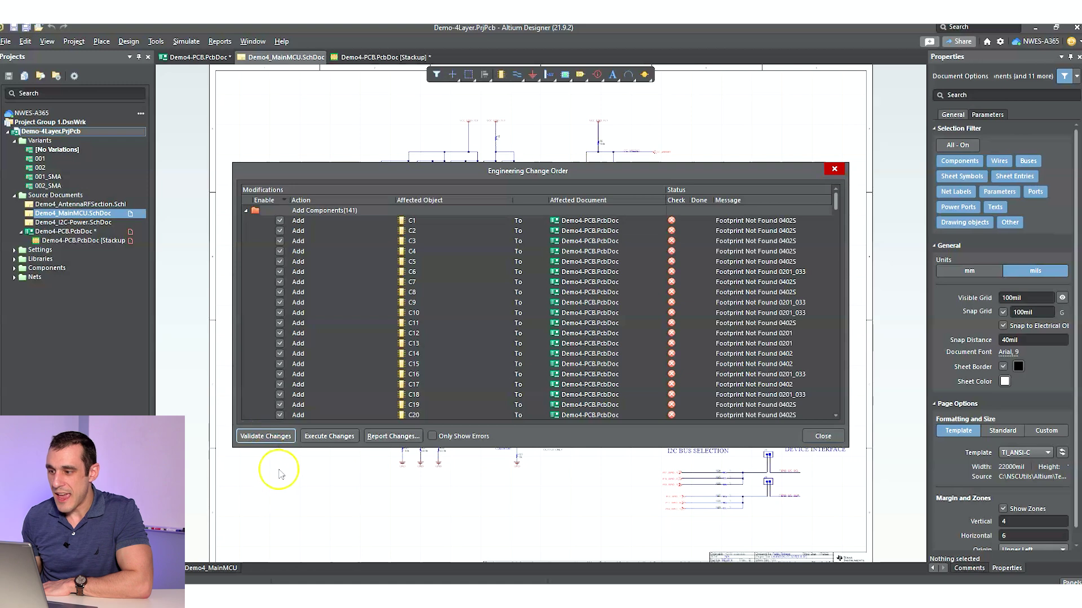
# - Review the validation messages for the components in the engineering change order and close it without executing
pyautogui.scroll(-15, 772, 286)
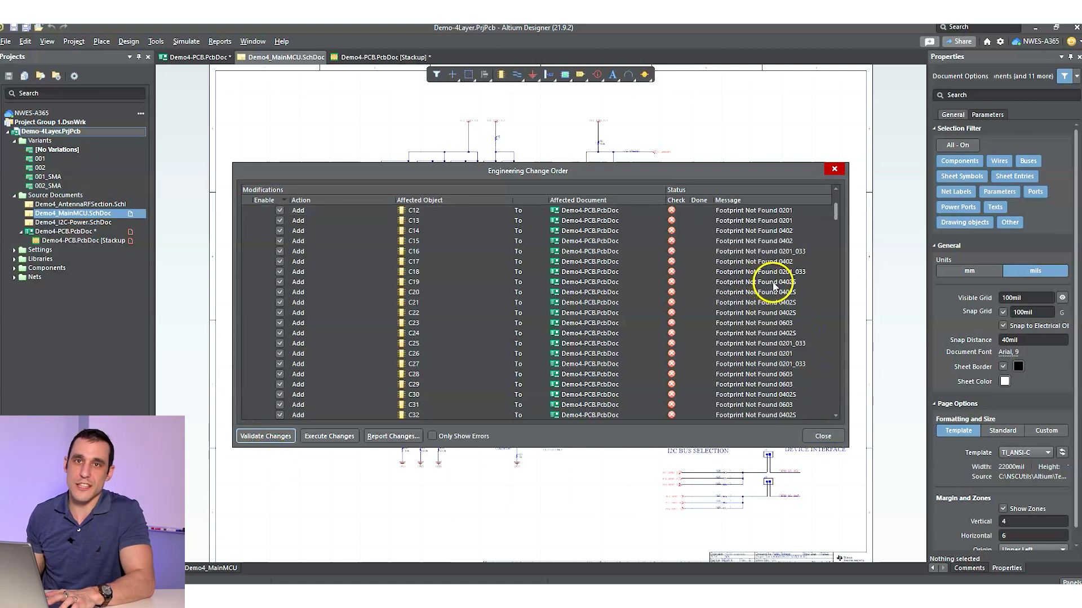
pyautogui.scroll(13, 769, 283)
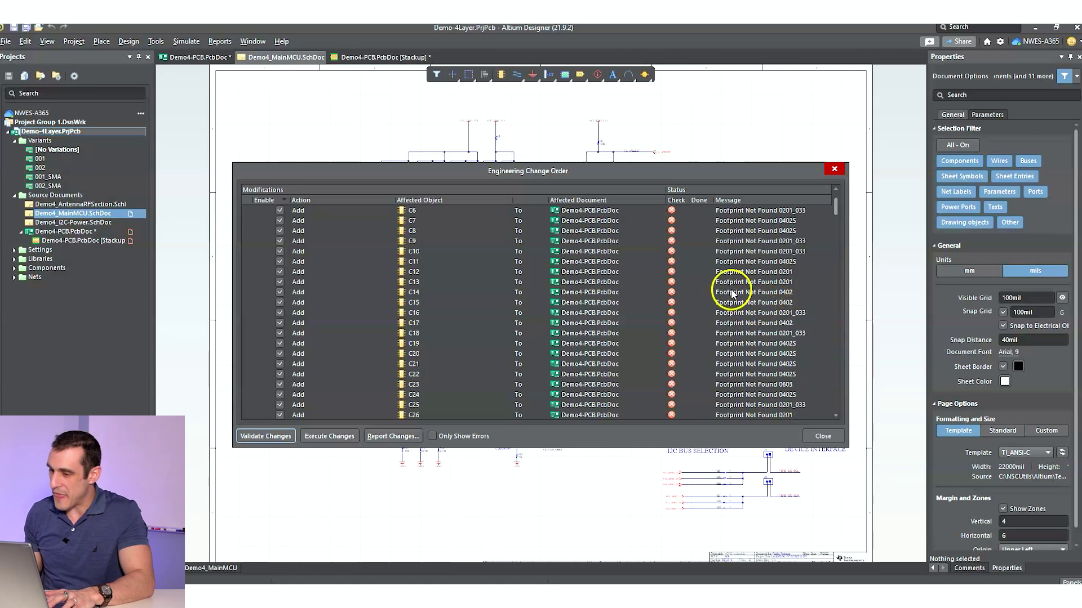
pyautogui.scroll(2, 724, 292)
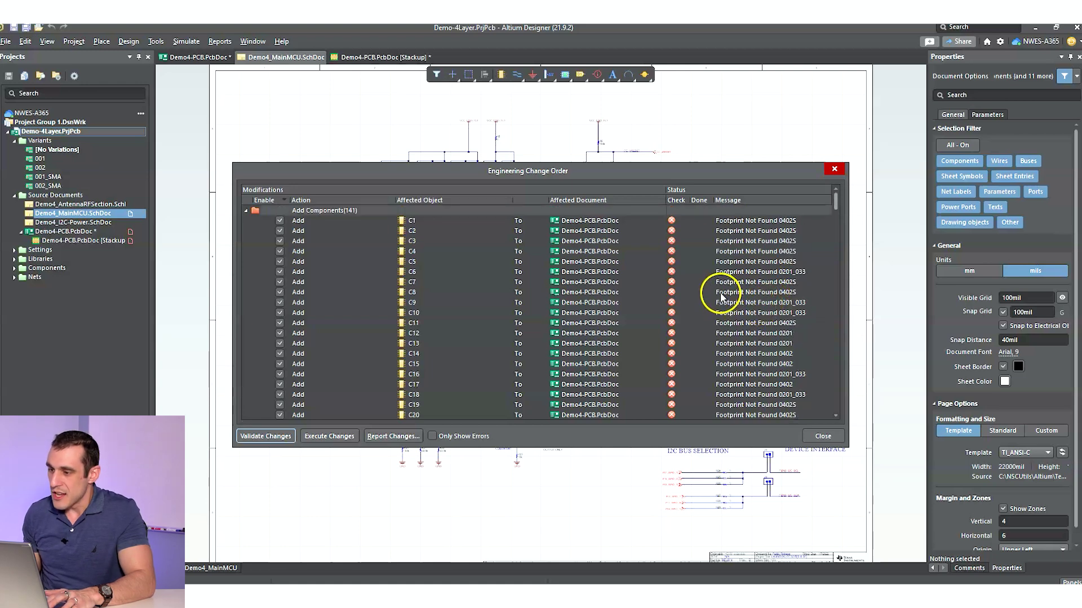
pyautogui.click(821, 435)
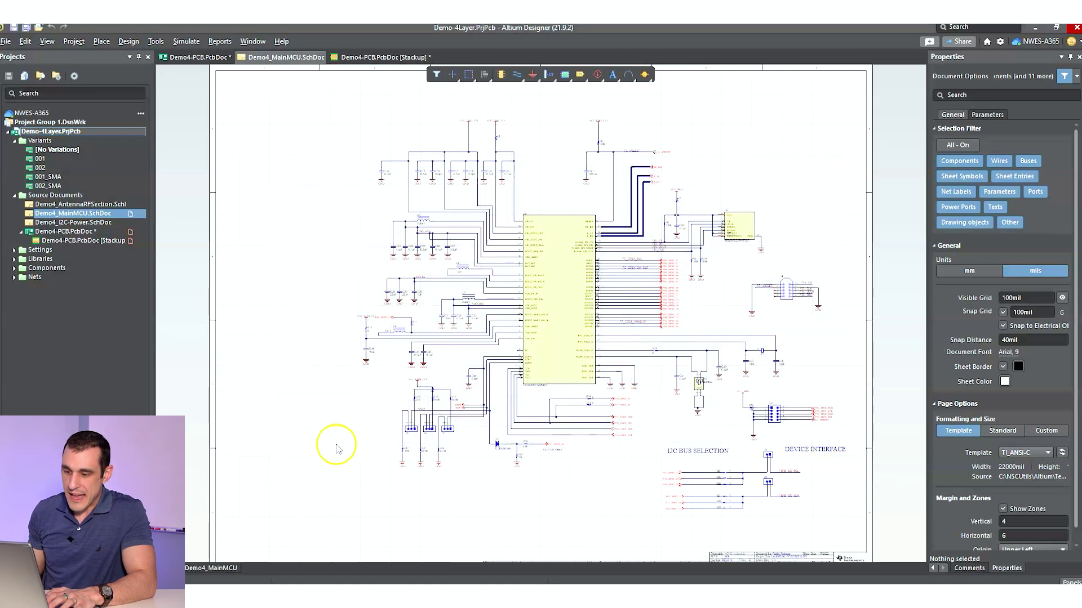
# - Bring MCU014B_D1.PcbLib and MCU014B_D1.SCHLIB from the Library folder in File Explorer into Altium Designer as free documents
pyautogui.hotkey('alt', 'Tab')
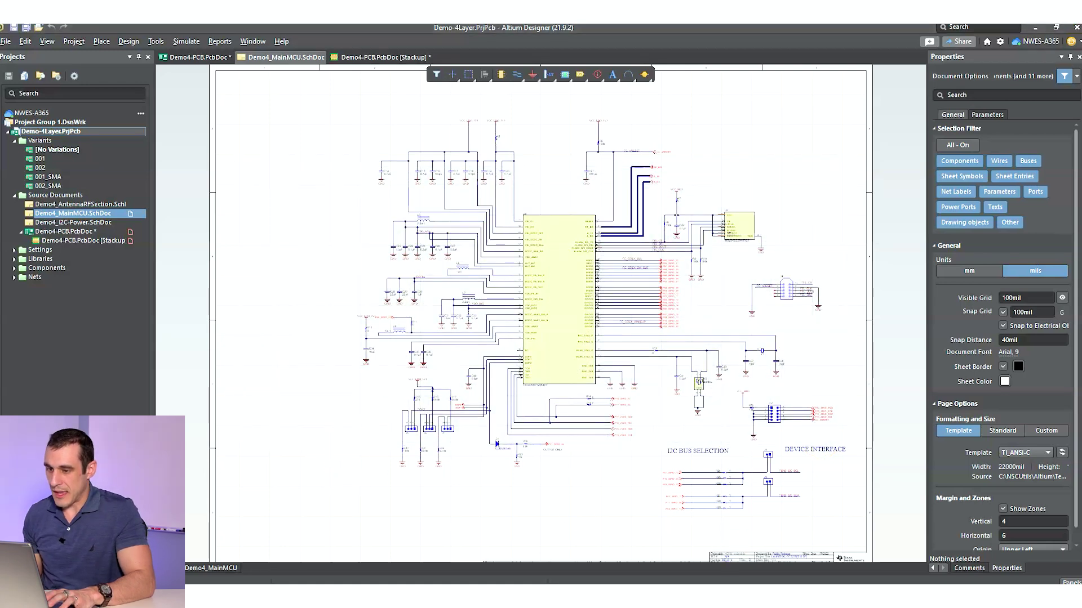
pyautogui.moveTo(292, 55); pyautogui.dragTo(486, 95)
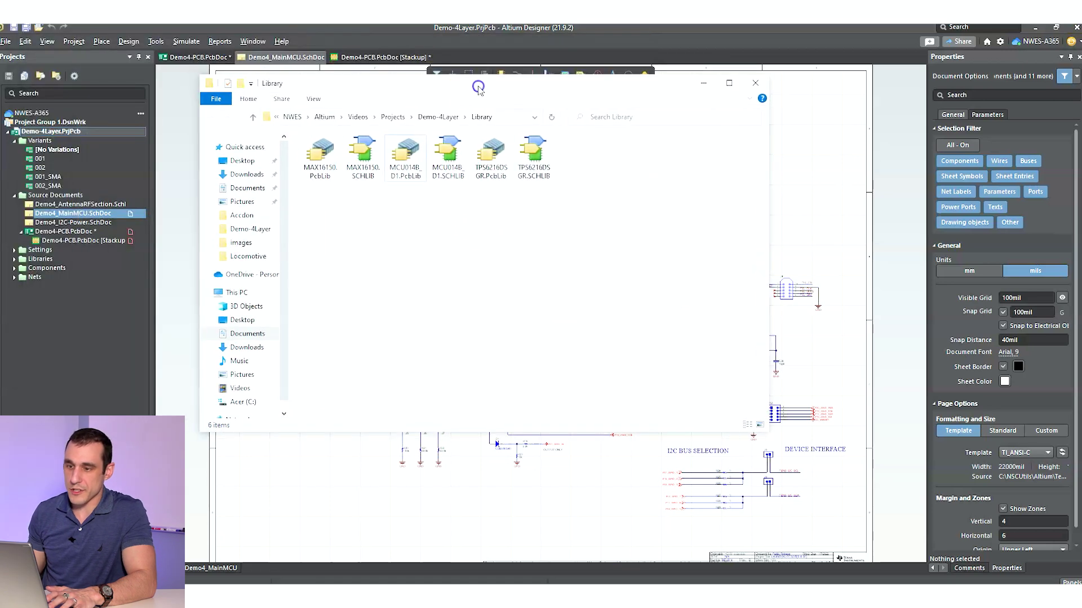
pyautogui.moveTo(412, 243); pyautogui.dragTo(476, 151)
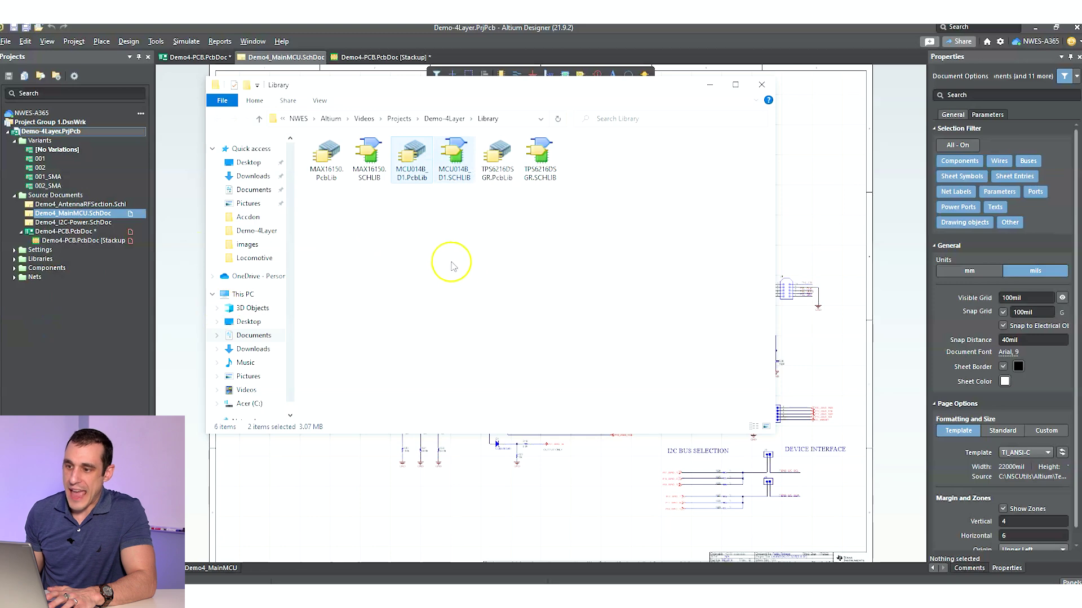
pyautogui.moveTo(414, 163); pyautogui.dragTo(73, 375)
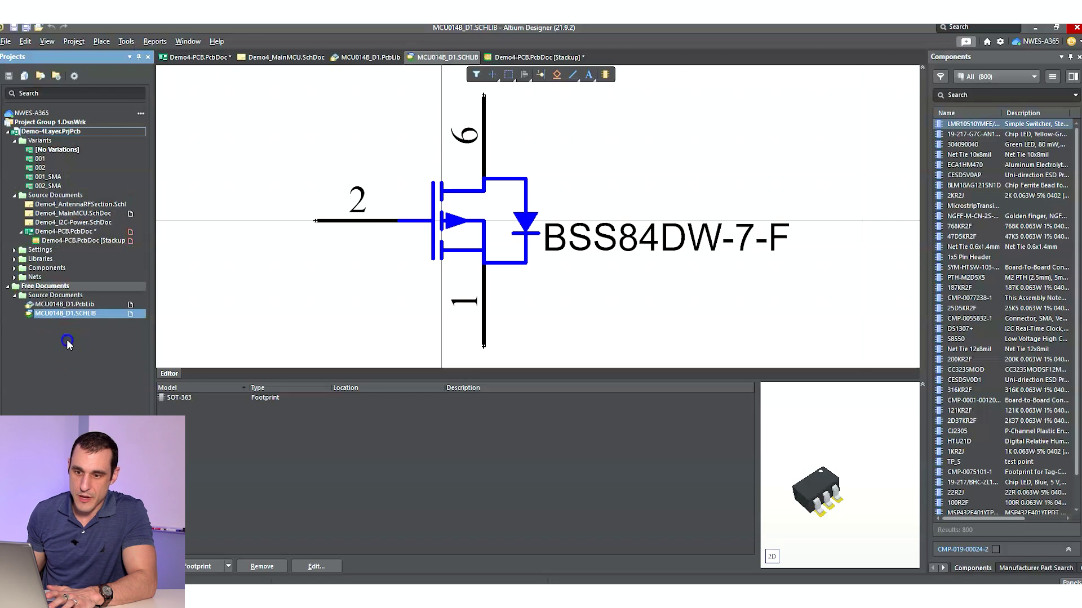
# - Move both MCU014B_D1 libraries from the free documents into the Demo-4Layer project and close their open documents
pyautogui.moveTo(115, 313); pyautogui.dragTo(94, 133)
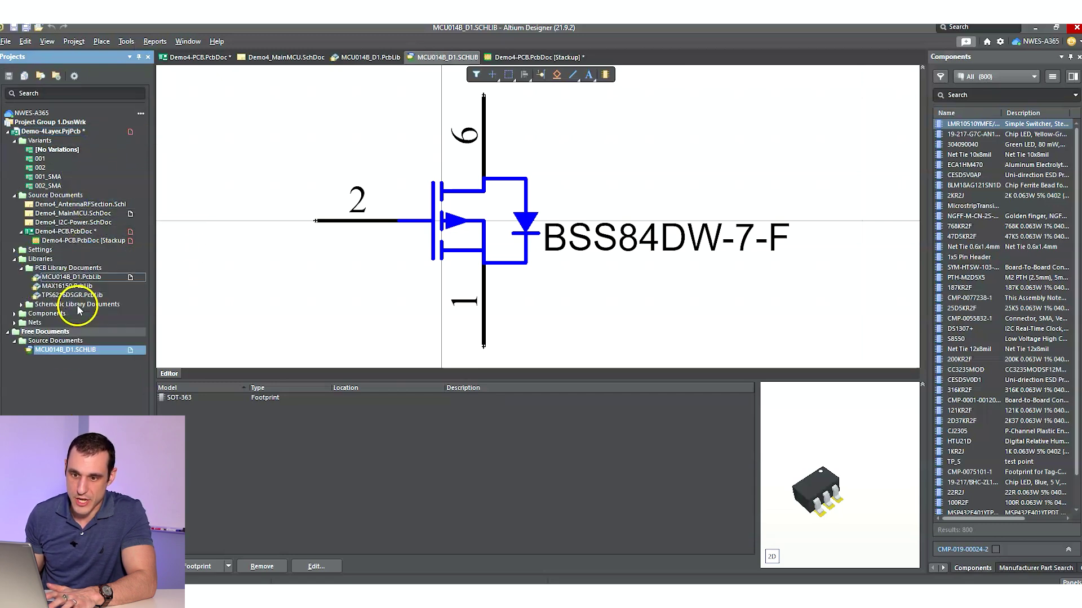
pyautogui.moveTo(79, 354); pyautogui.dragTo(84, 131)
pyautogui.rightClick(434, 57)
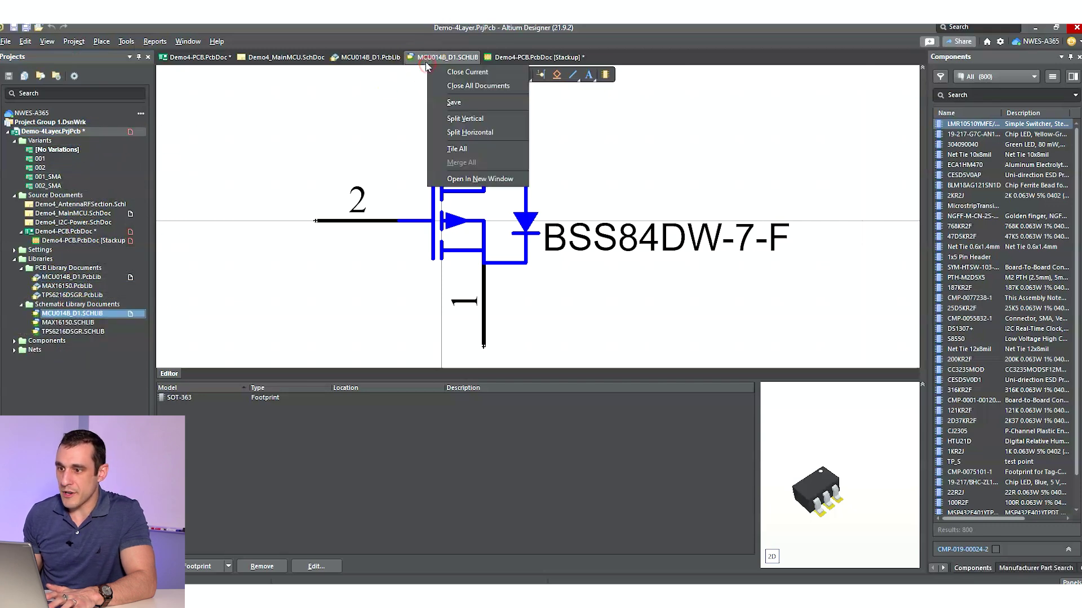
pyautogui.click(439, 72)
pyautogui.rightClick(388, 57)
pyautogui.click(407, 72)
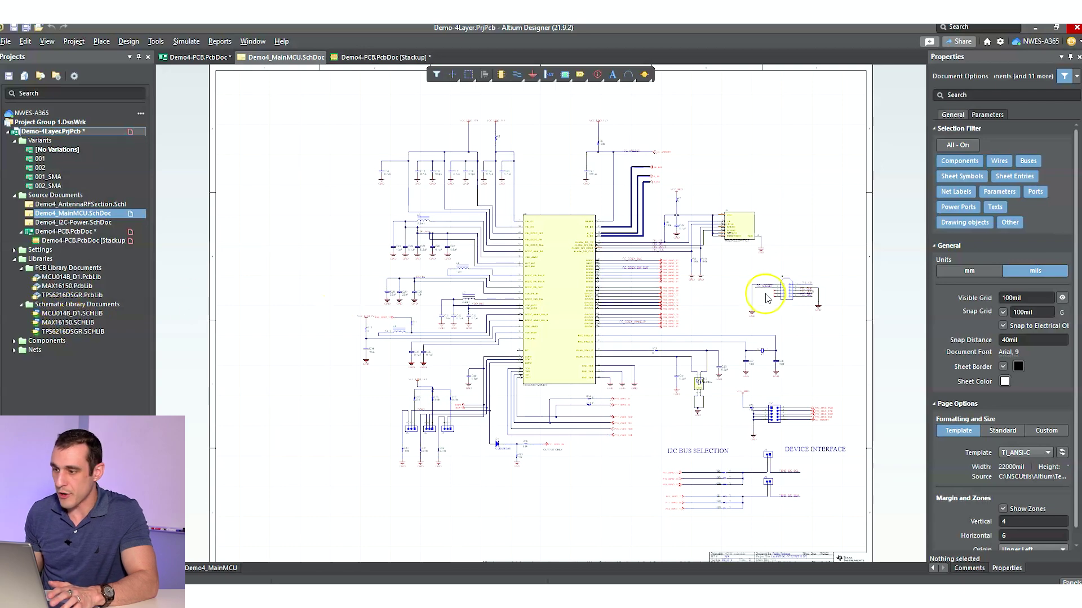
# - Restrict the selection filter to components only and select every component on the main MCU schematic
pyautogui.keyDown('ctrl'); pyautogui.scroll(5, 770, 248); pyautogui.keyUp('ctrl')
pyautogui.moveTo(590, 386); pyautogui.dragTo(702, 232, button='right')
pyautogui.keyDown('ctrl'); pyautogui.scroll(-3, 450, 468); pyautogui.keyUp('ctrl')
pyautogui.keyDown('ctrl'); pyautogui.scroll(3, 380, 319); pyautogui.keyUp('ctrl')
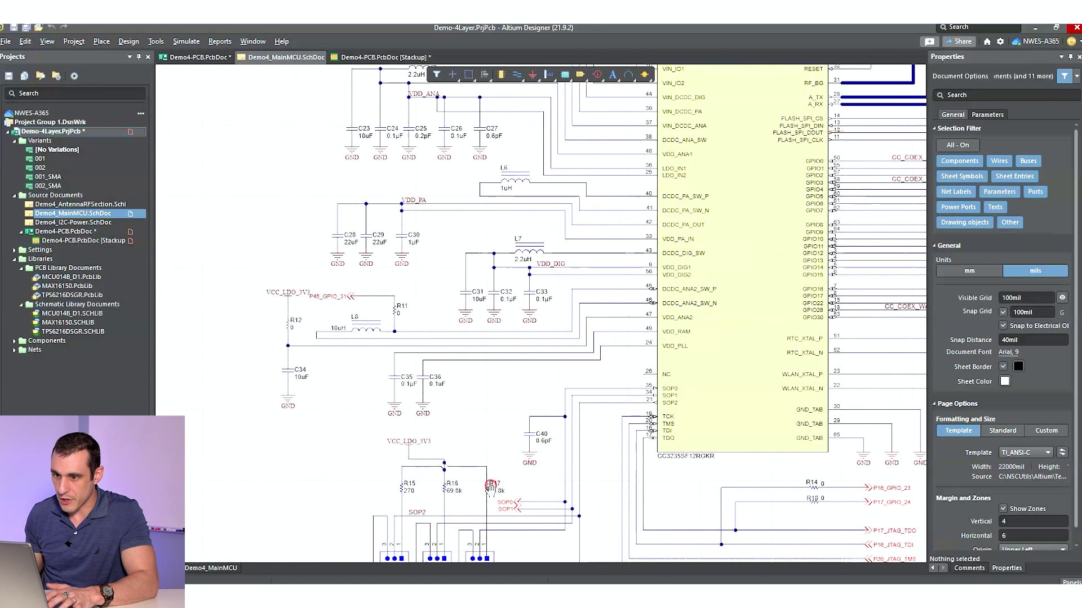
pyautogui.keyDown('ctrl'); pyautogui.scroll(-5, 556, 283); pyautogui.keyUp('ctrl')
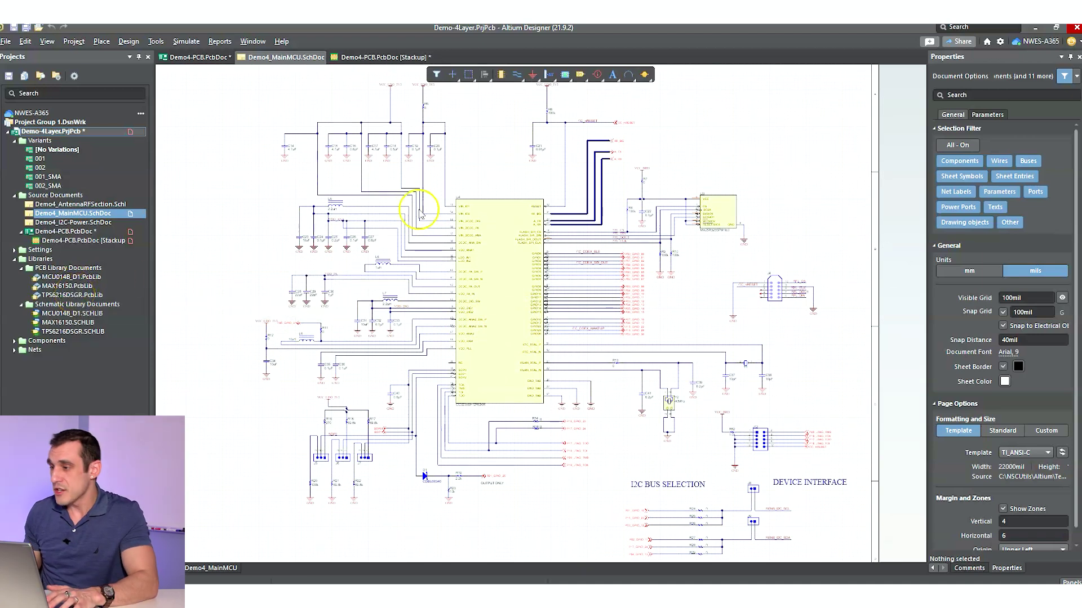
pyautogui.click(957, 145)
pyautogui.click(959, 161)
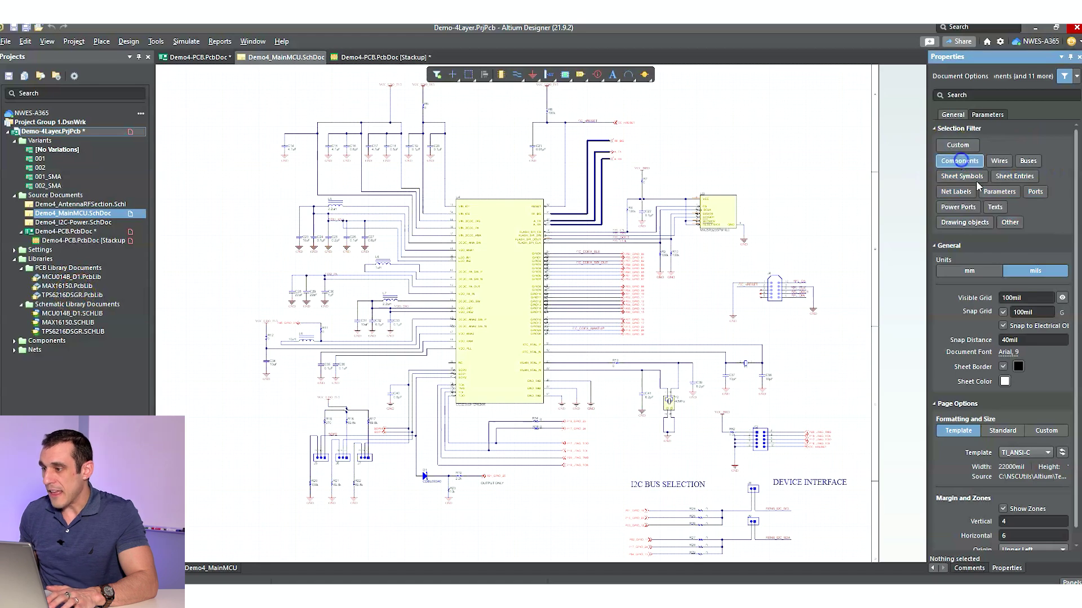
pyautogui.keyDown('ctrl'); pyautogui.scroll(-1, 717, 208); pyautogui.keyUp('ctrl')
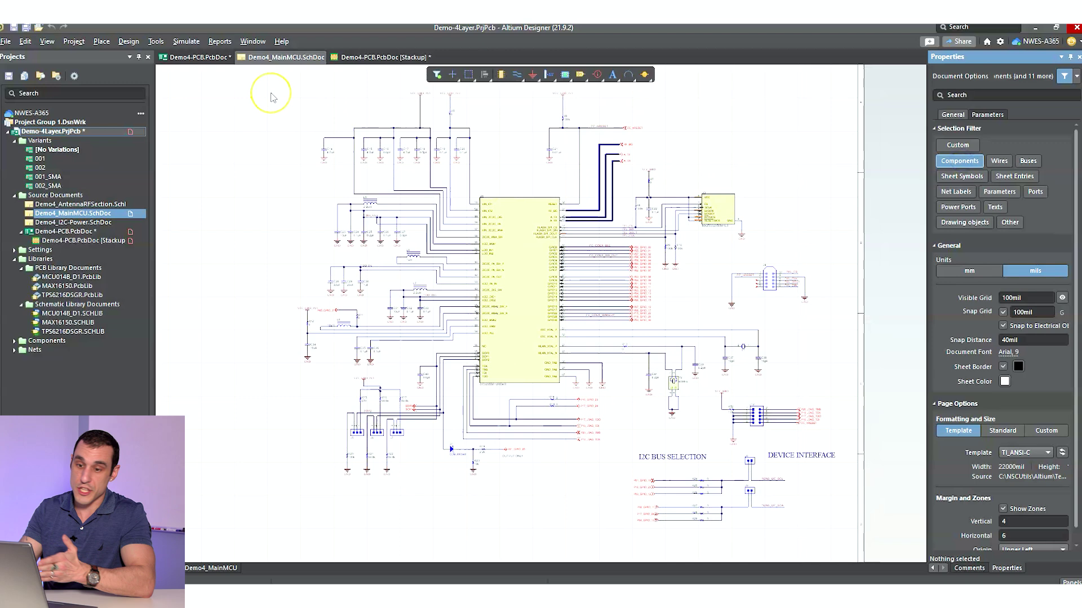
pyautogui.moveTo(261, 91); pyautogui.dragTo(867, 535)
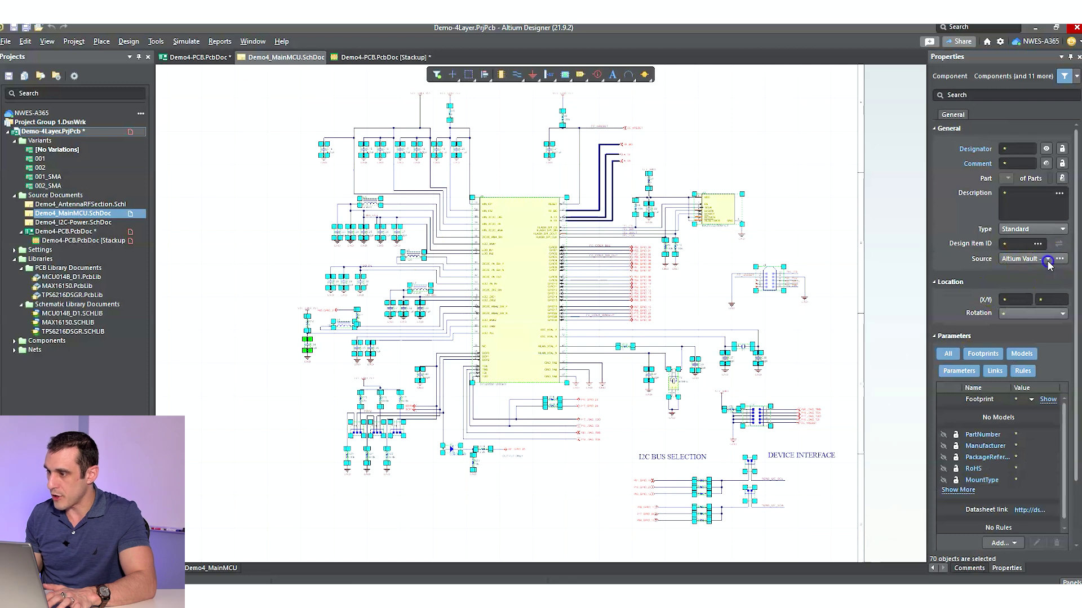
# - Set the selected components' source to MCU014B_D1.SCHLIB with the Do not change option for Design Item IDs, and clear the selection
pyautogui.click(1048, 262)
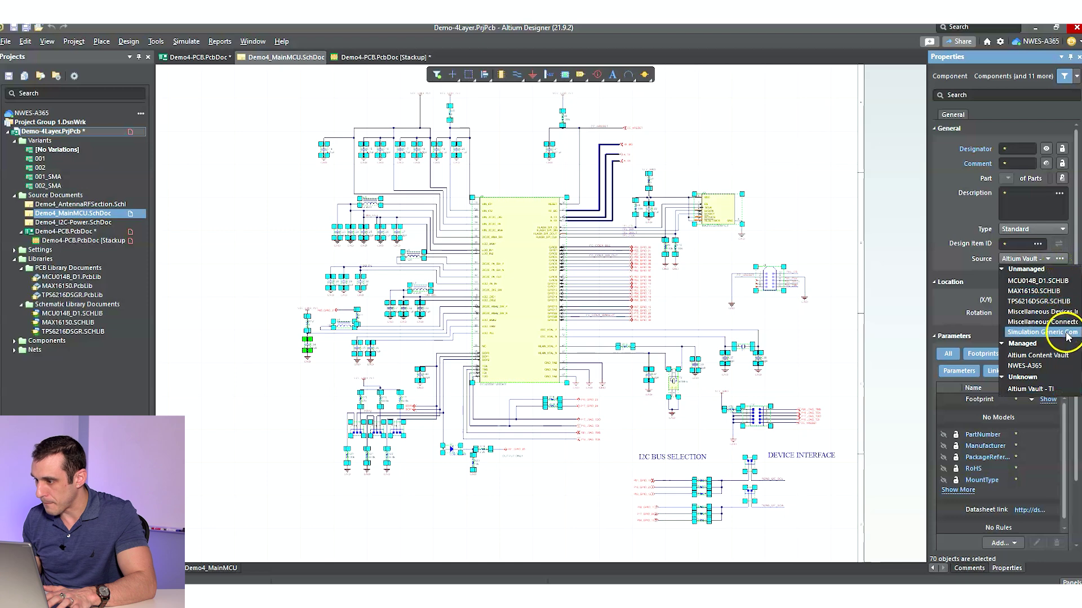
pyautogui.click(1064, 303)
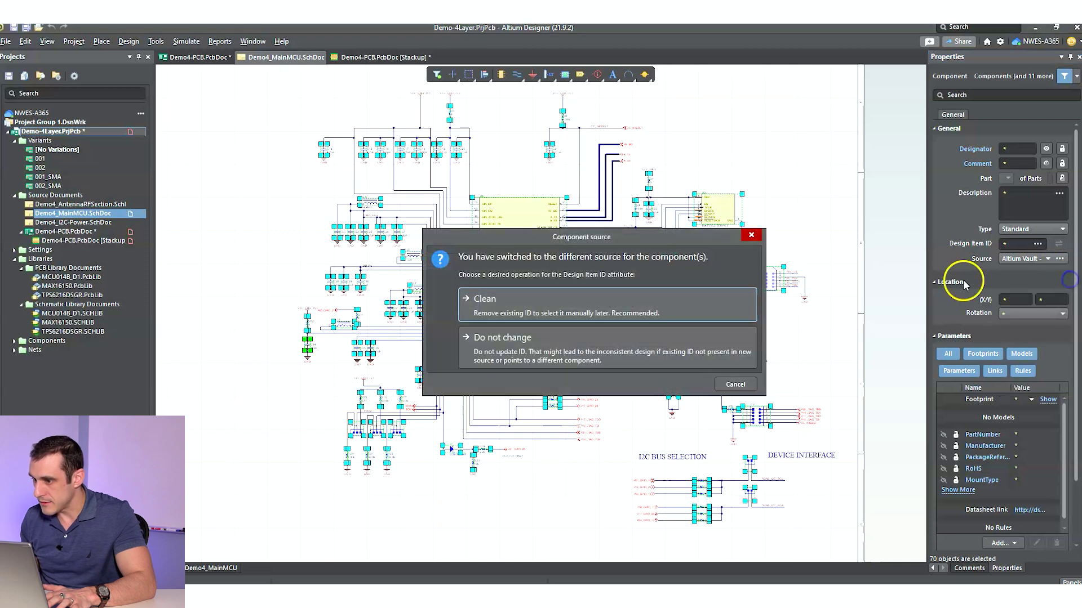
pyautogui.click(593, 355)
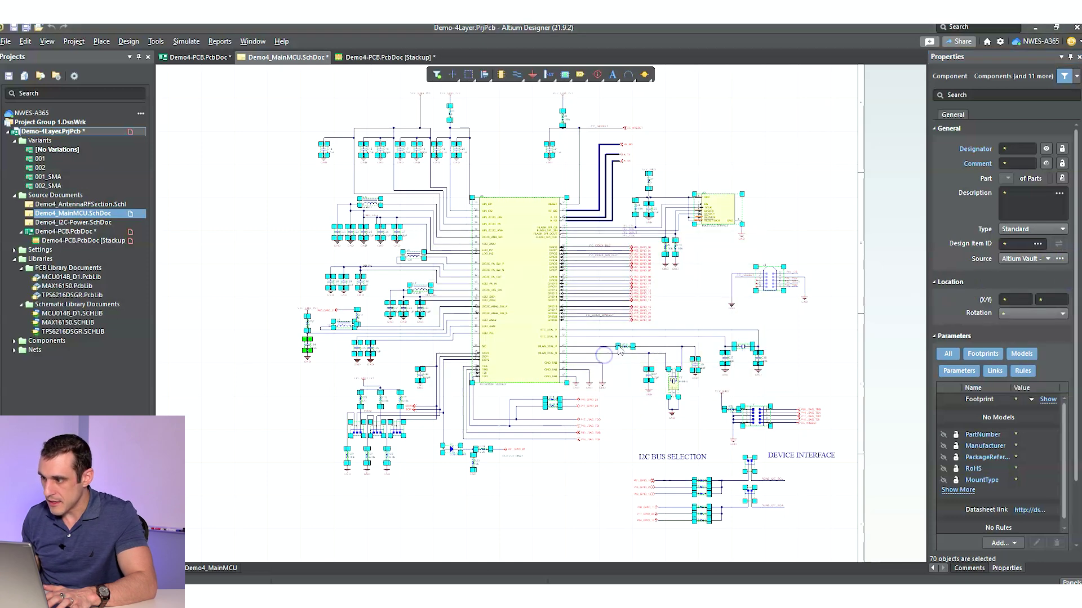
pyautogui.click(817, 182)
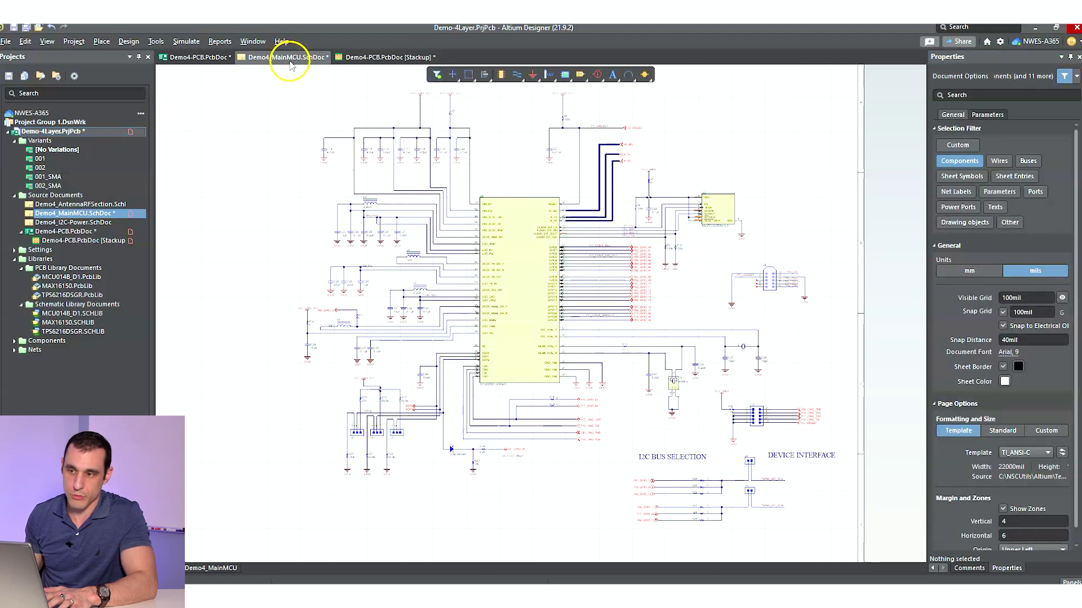
# - Check the library source of the large MCU component U4 and deselect it
pyautogui.keyDown('ctrl'); pyautogui.scroll(1, 260, 186); pyautogui.keyUp('ctrl')
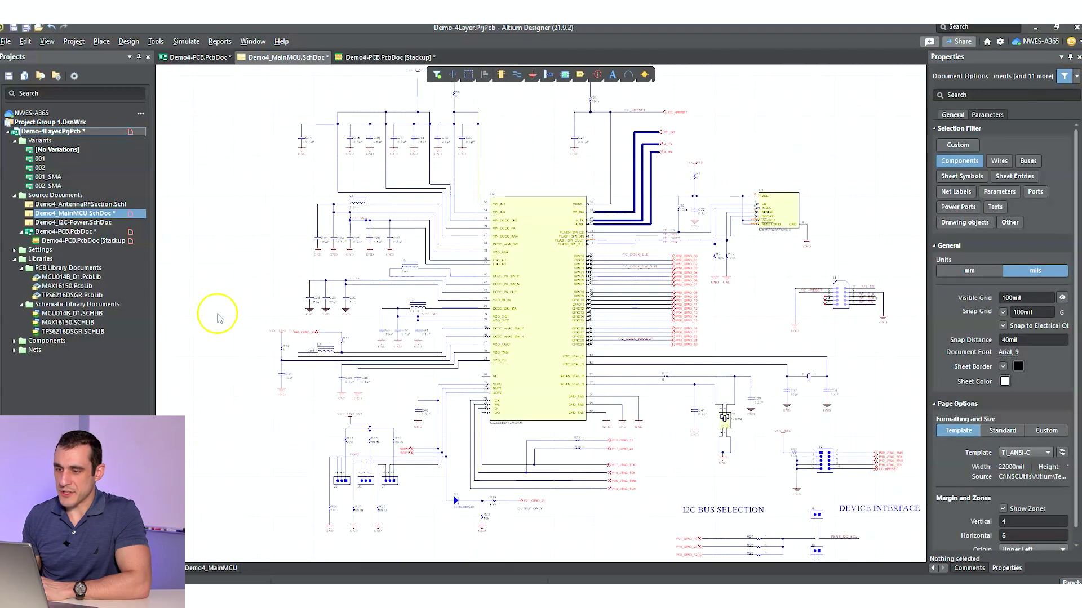
pyautogui.click(534, 253)
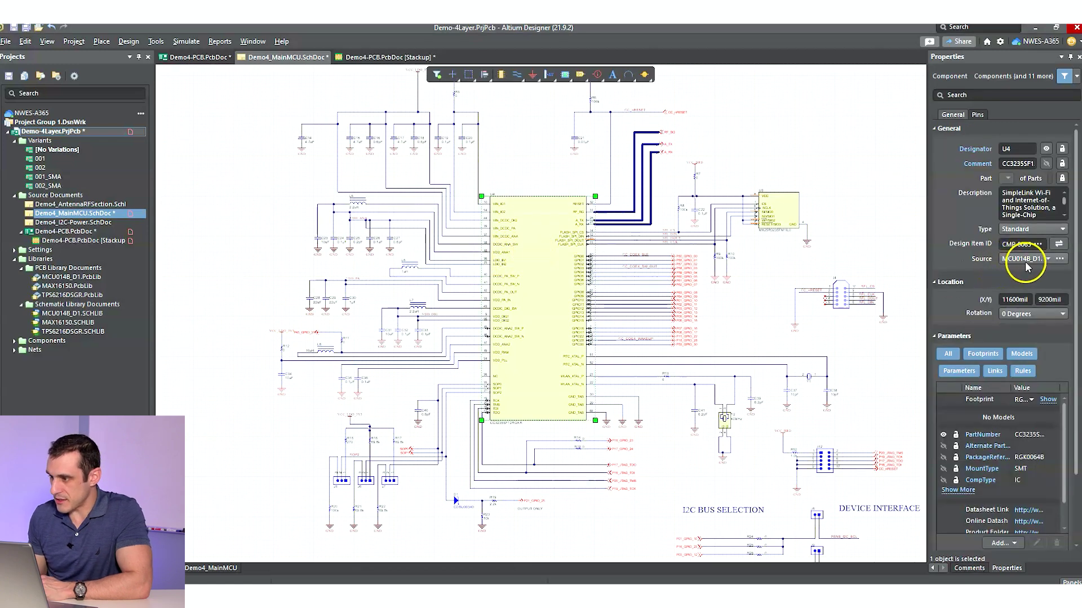
pyautogui.click(817, 174)
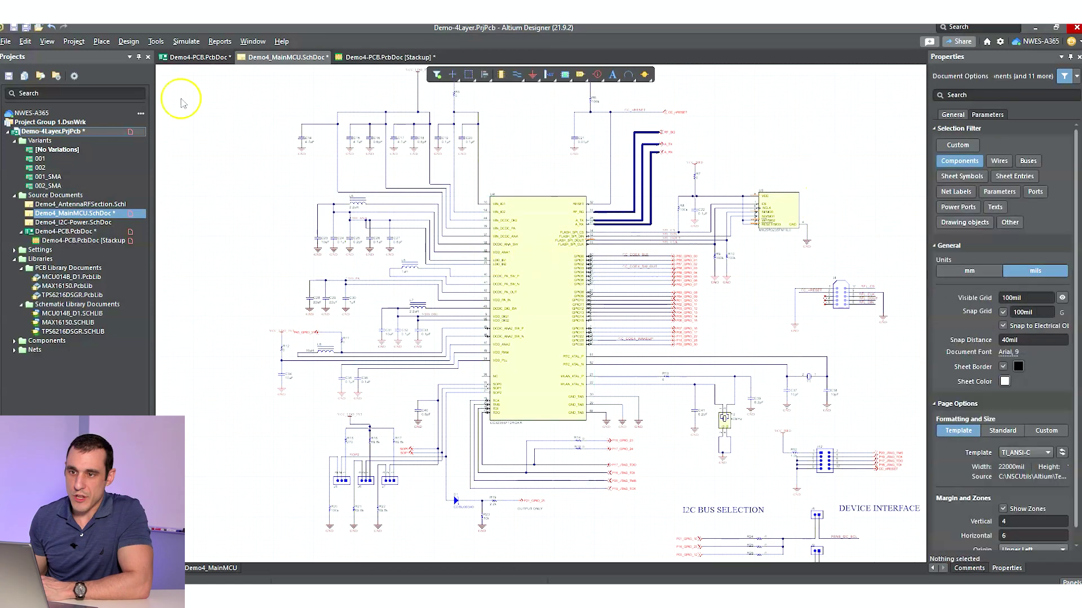
# - Update Demo4-PCB.PcbDoc from the schematics, validating and executing all changes in the Engineering Change Order
pyautogui.click(125, 46)
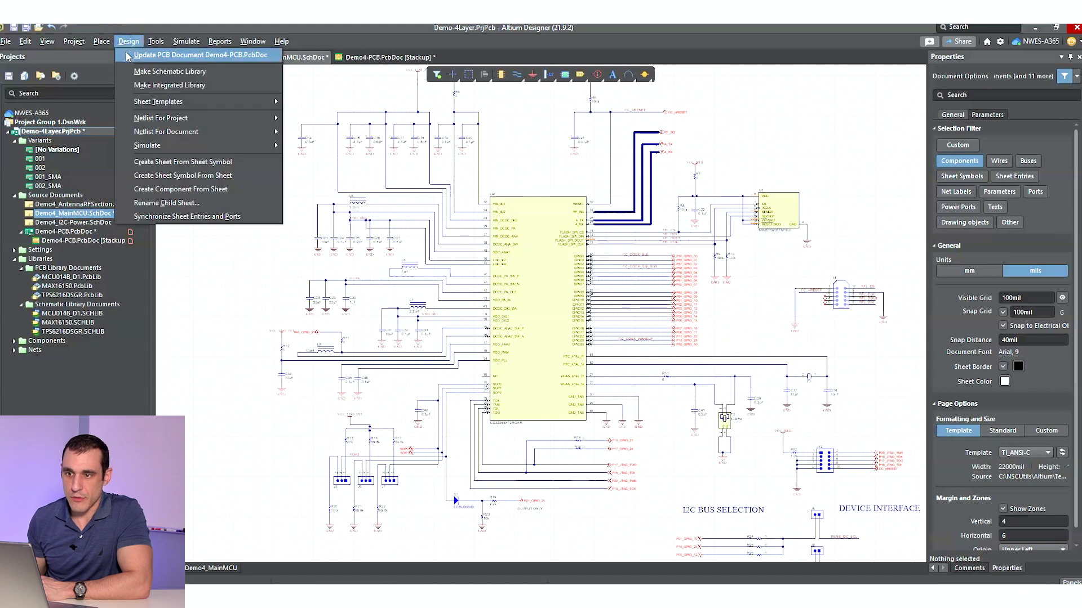
pyautogui.click(129, 56)
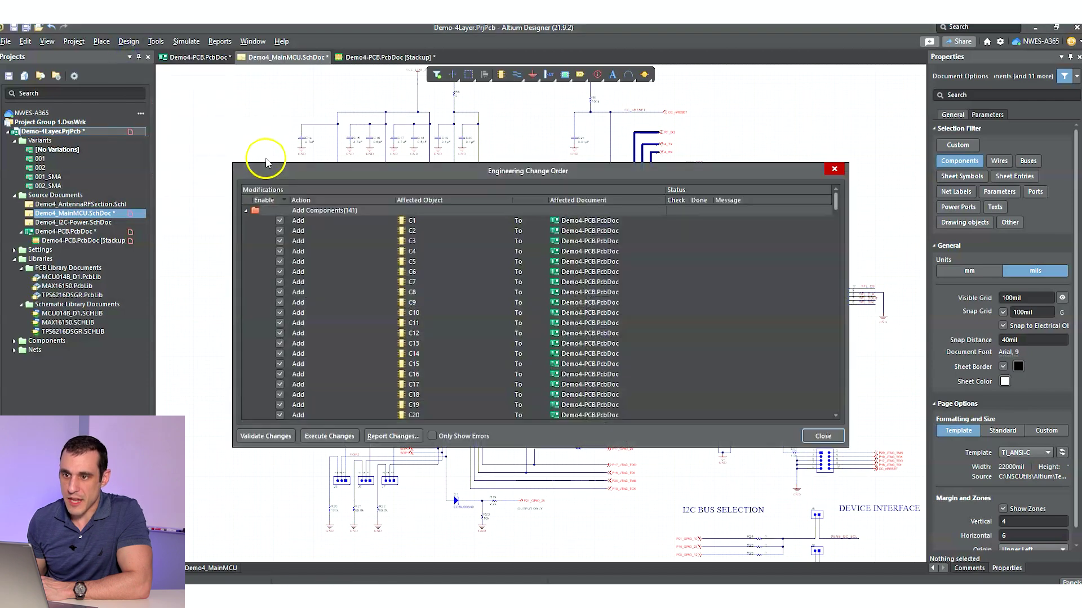
pyautogui.click(261, 436)
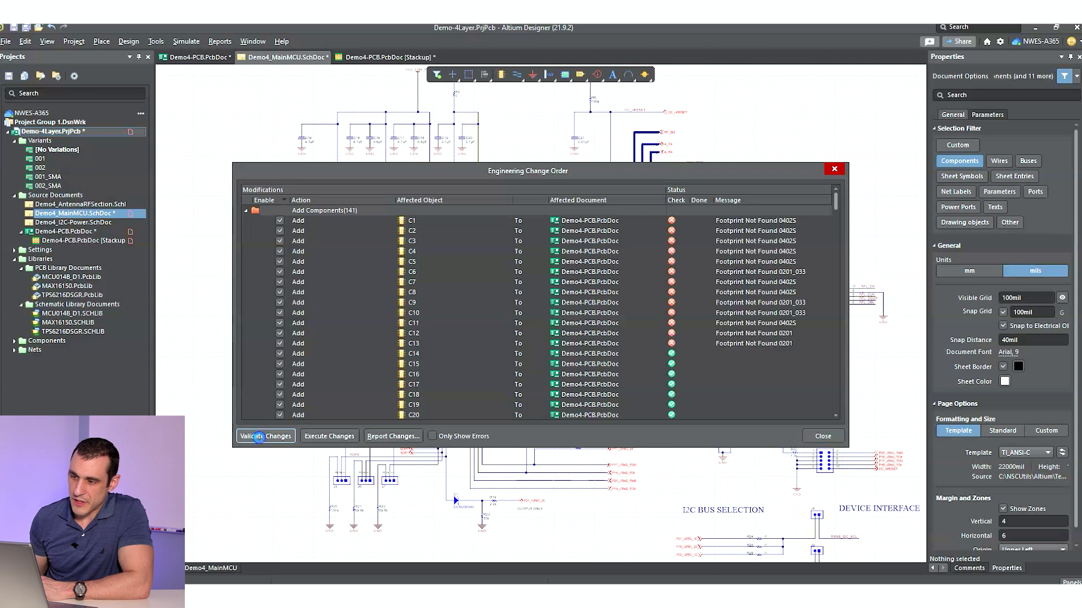
pyautogui.scroll(-12, 732, 259)
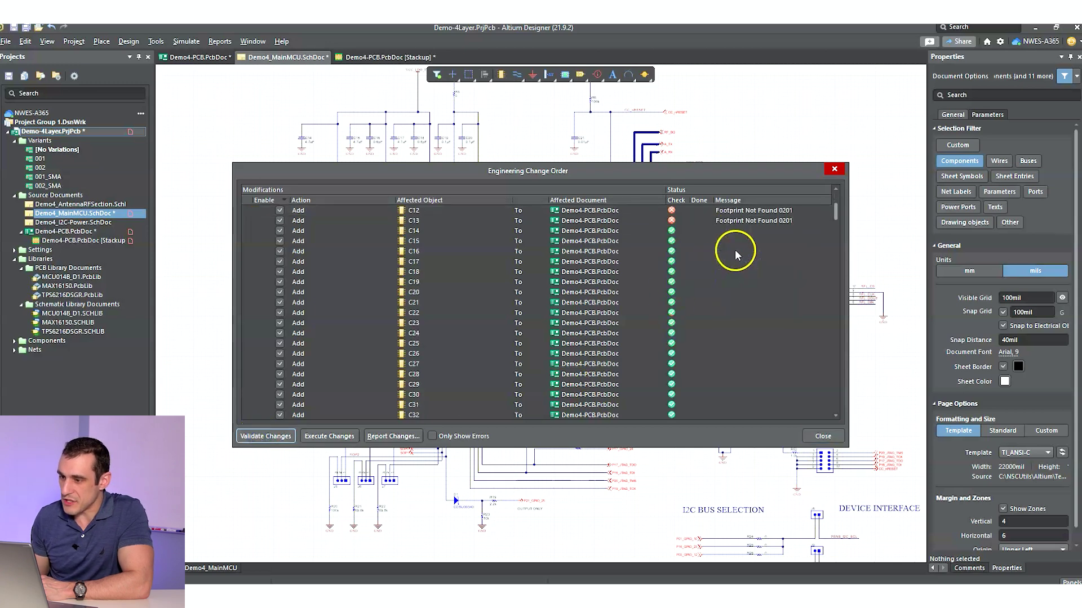
pyautogui.scroll(-1, 690, 285)
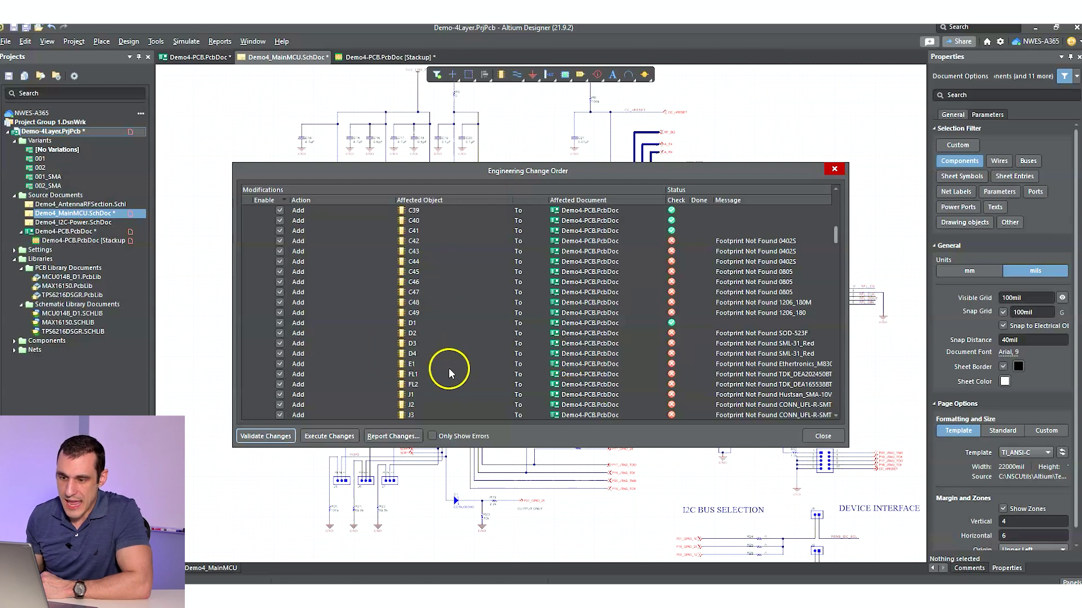
pyautogui.click(330, 437)
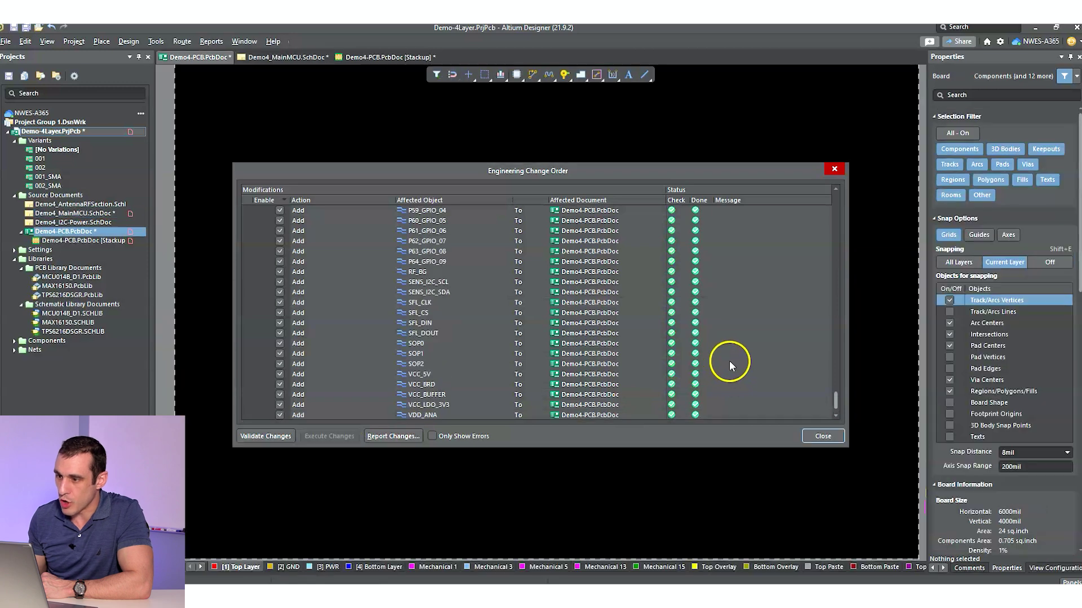
pyautogui.click(817, 438)
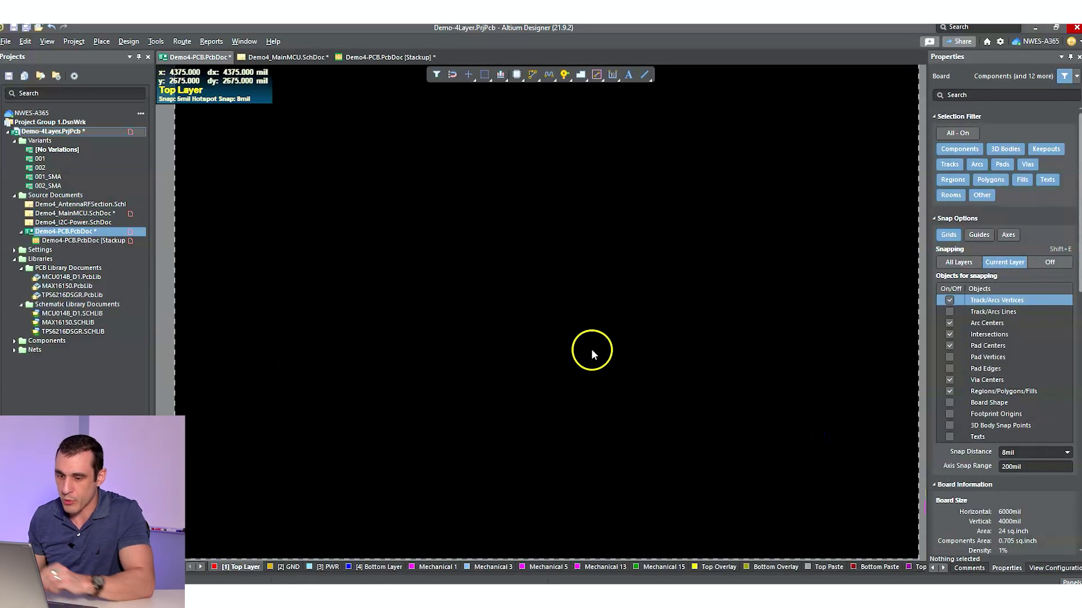
# - Examine the row of imported components placed outside the board outline
pyautogui.keyDown('ctrl'); pyautogui.scroll(-3, 600, 332); pyautogui.keyUp('ctrl')
pyautogui.keyDown('ctrl'); pyautogui.scroll(-2, 663, 327); pyautogui.keyUp('ctrl')
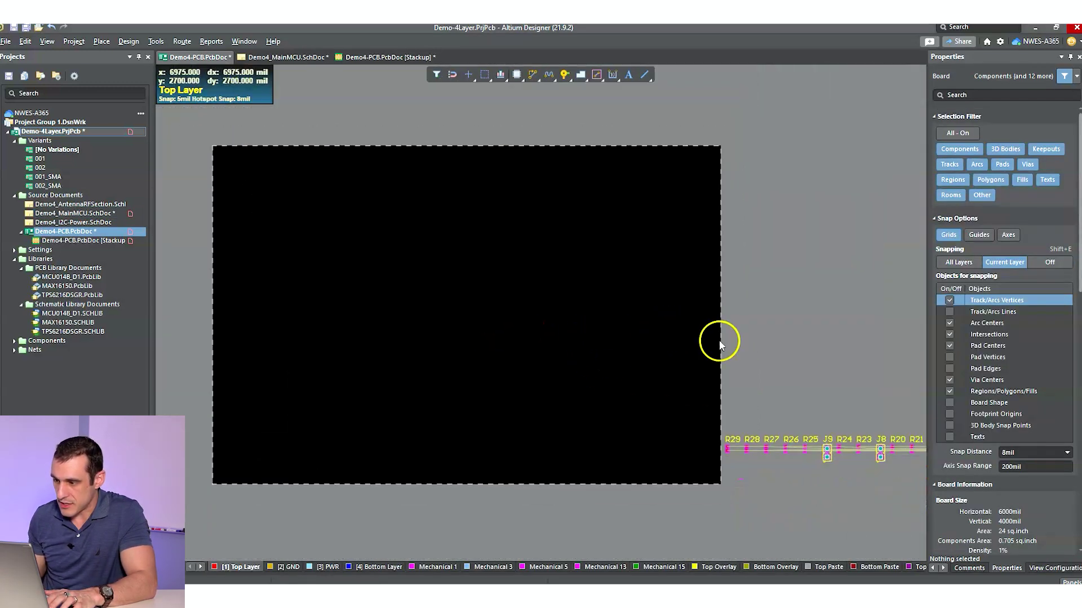
pyautogui.moveTo(716, 340); pyautogui.dragTo(363, 334, button='right')
pyautogui.keyDown('ctrl'); pyautogui.scroll(-3, 668, 333); pyautogui.keyUp('ctrl')
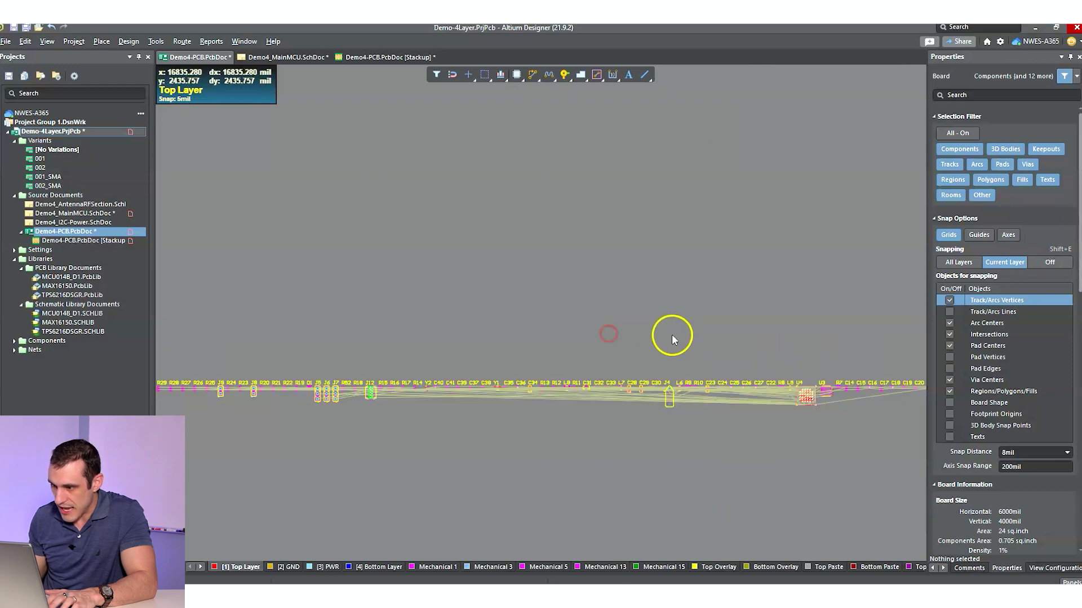
pyautogui.keyDown('ctrl'); pyautogui.scroll(4, 671, 338); pyautogui.keyUp('ctrl')
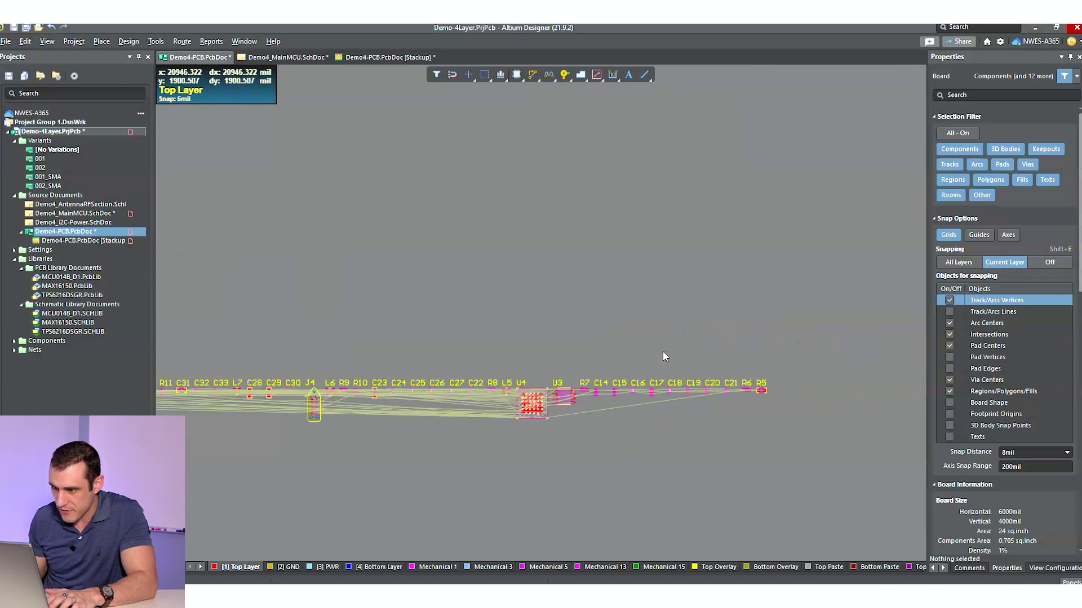
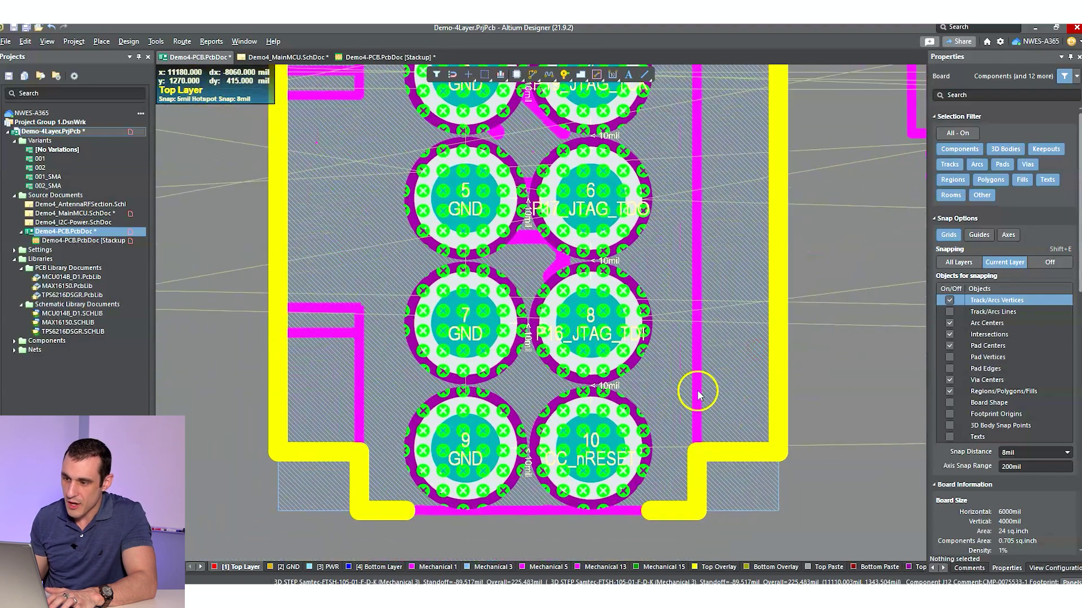
# - Inspect the pad-to-pad clearance violations on connector J12's pads
pyautogui.moveTo(594, 397)
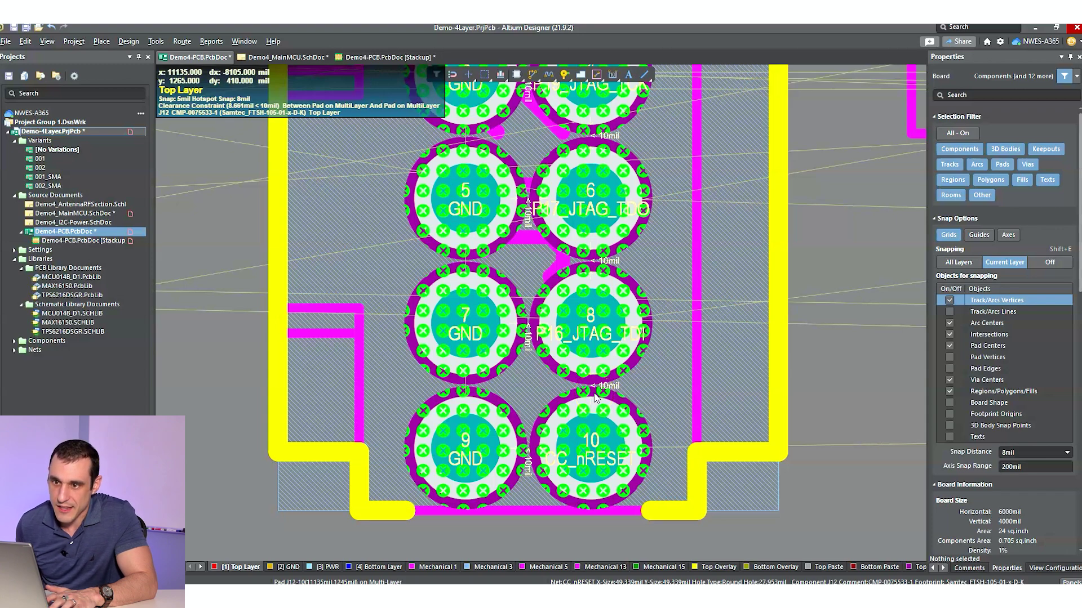
pyautogui.click(597, 387)
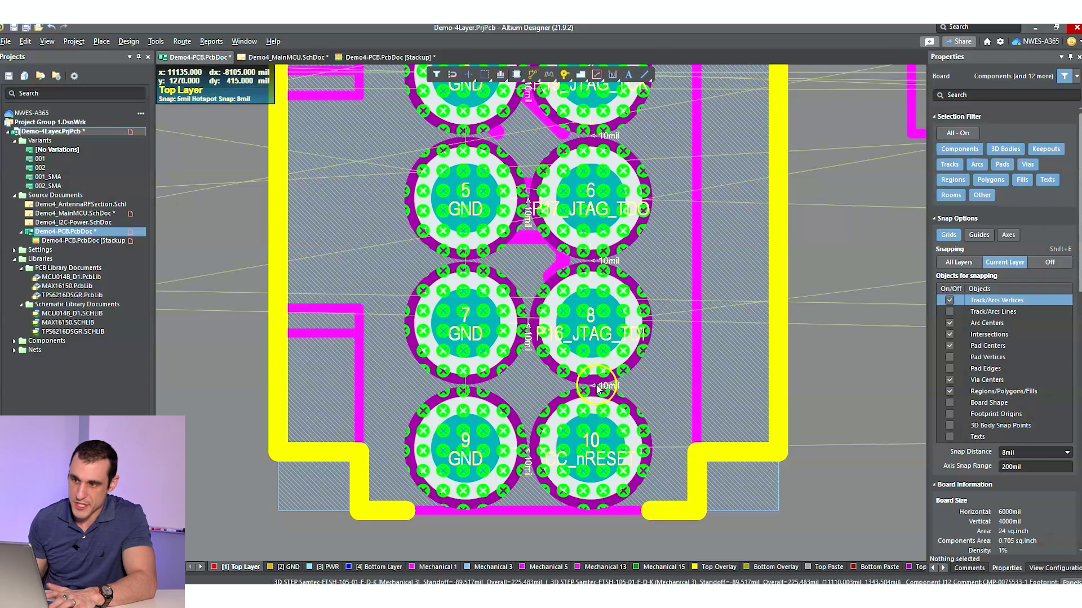
pyautogui.scroll(-2, 596, 384)
pyautogui.click(586, 333)
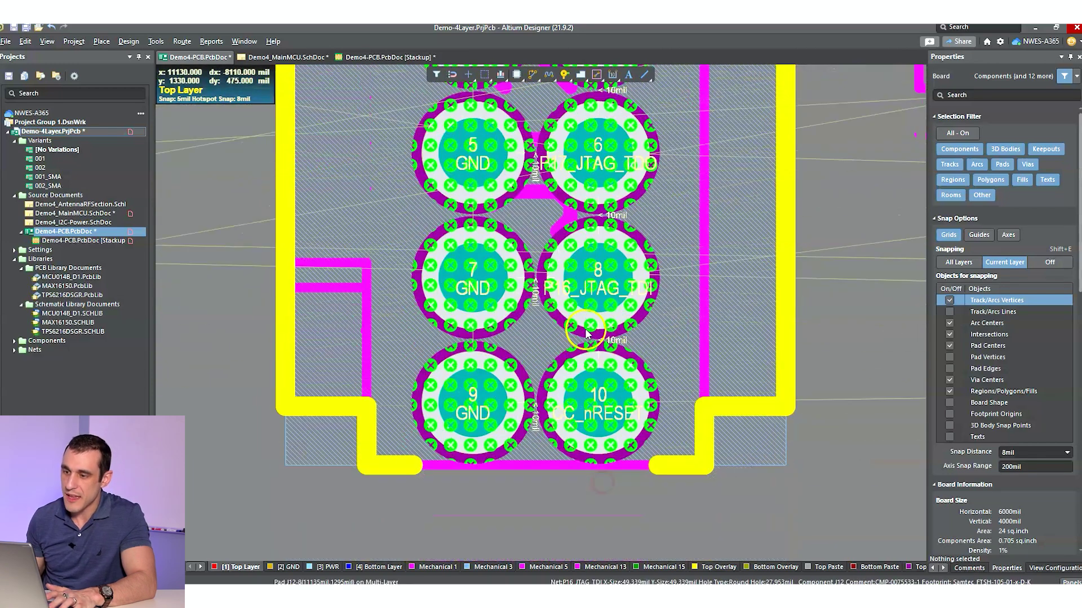
pyautogui.keyDown('ctrl'); pyautogui.scroll(-5, 586, 332); pyautogui.keyUp('ctrl')
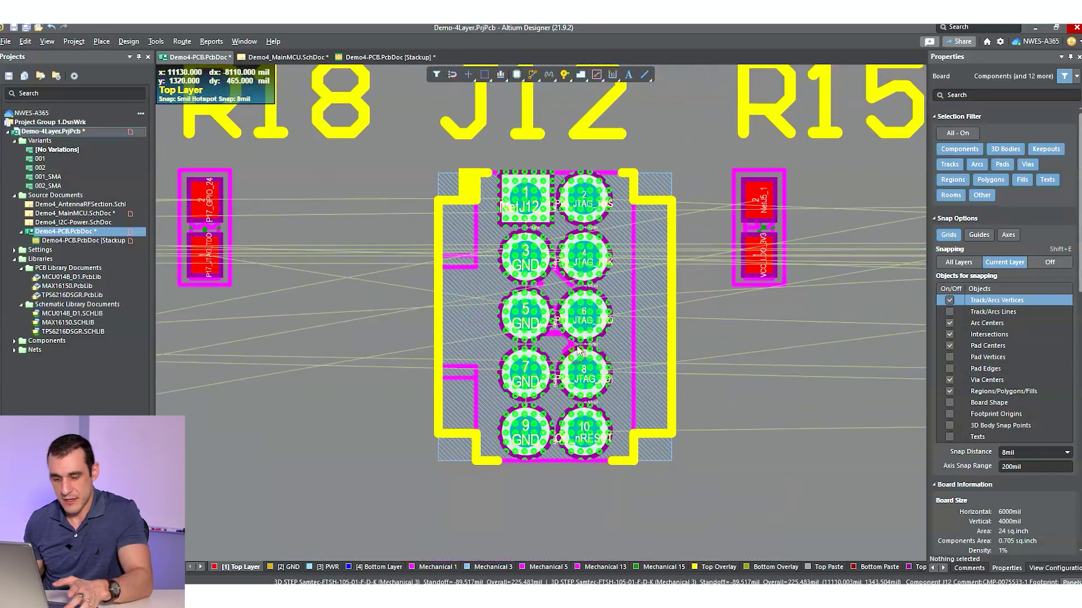
# - Check connector J12 in the 3D view, return to the 2D layout, and inspect the connector's component properties
pyautogui.press('3')
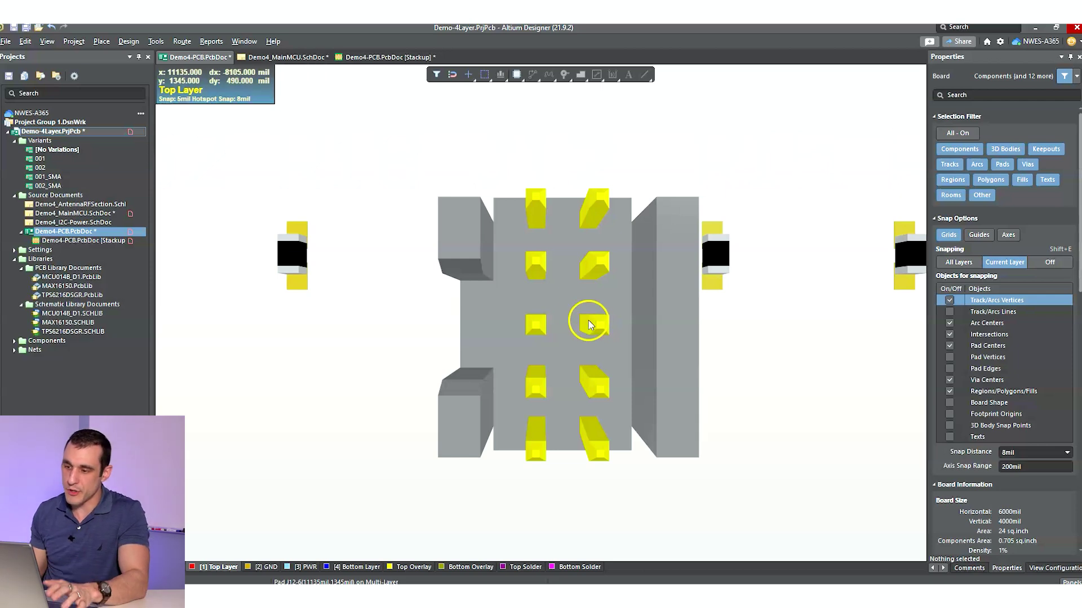
pyautogui.press('2')
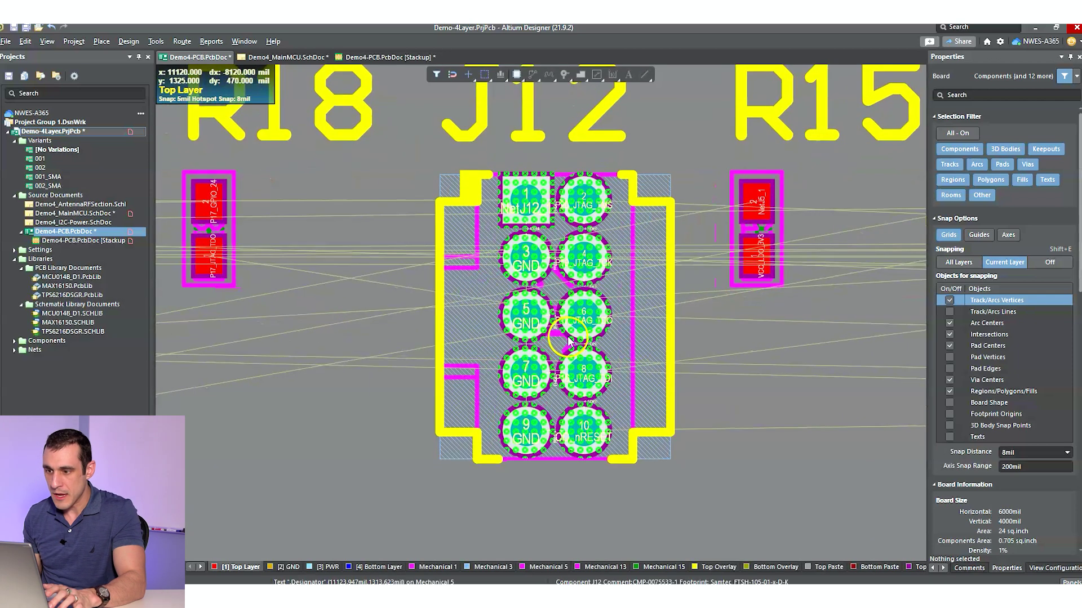
pyautogui.keyDown('ctrl'); pyautogui.scroll(1, 566, 316); pyautogui.keyUp('ctrl')
pyautogui.click(551, 298)
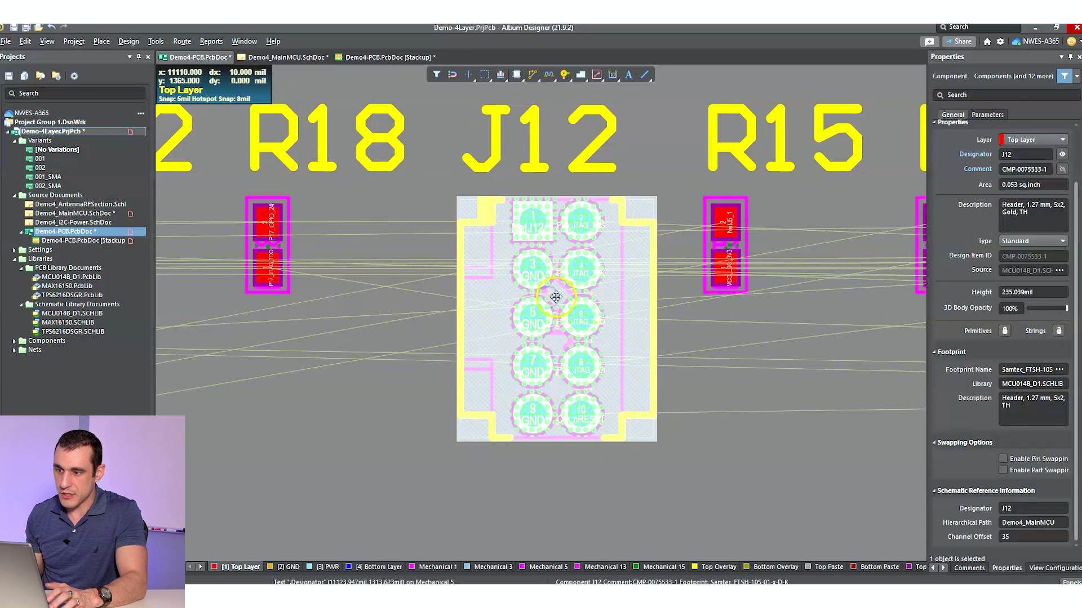
pyautogui.click(694, 335)
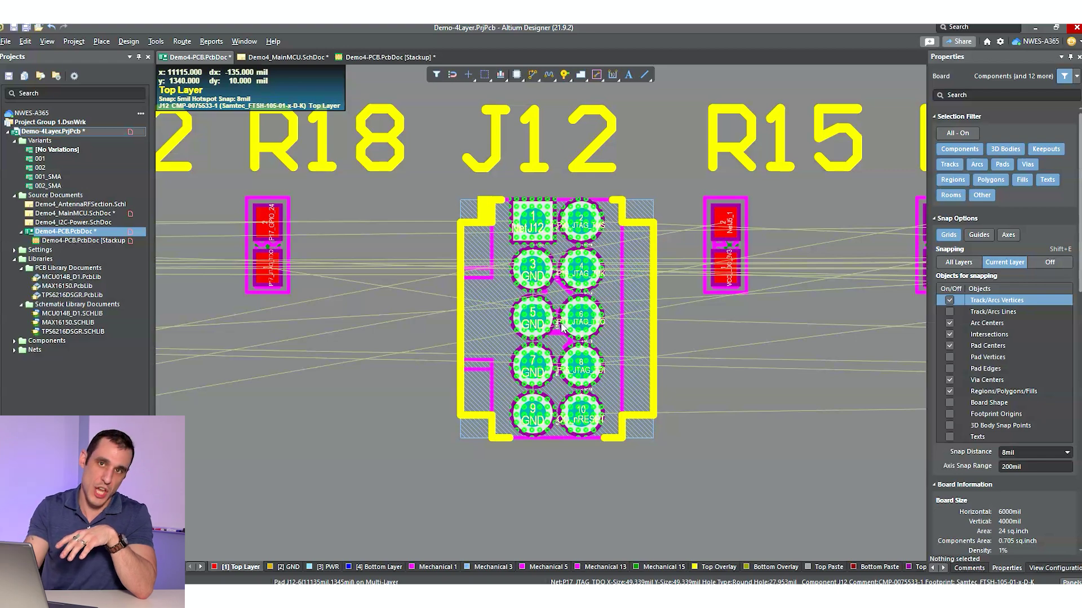
# - Open the PCB design rules and display the routing Width rule's constraints
pyautogui.keyDown('ctrl'); pyautogui.scroll(-8, 561, 326); pyautogui.keyUp('ctrl')
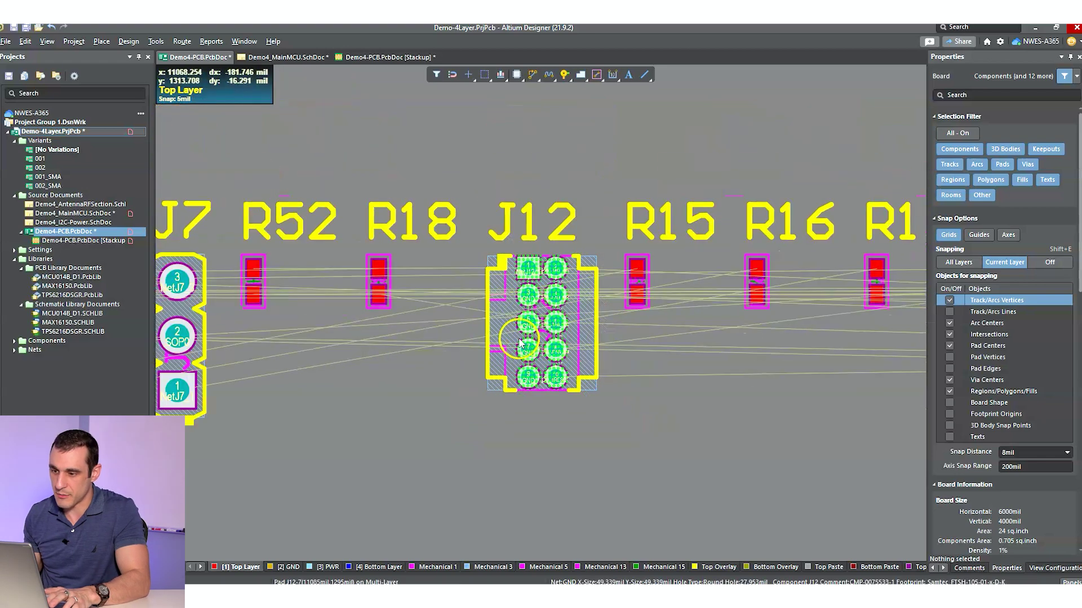
pyautogui.moveTo(476, 367); pyautogui.dragTo(700, 376, button='right')
pyautogui.moveTo(458, 379); pyautogui.dragTo(654, 396, button='right')
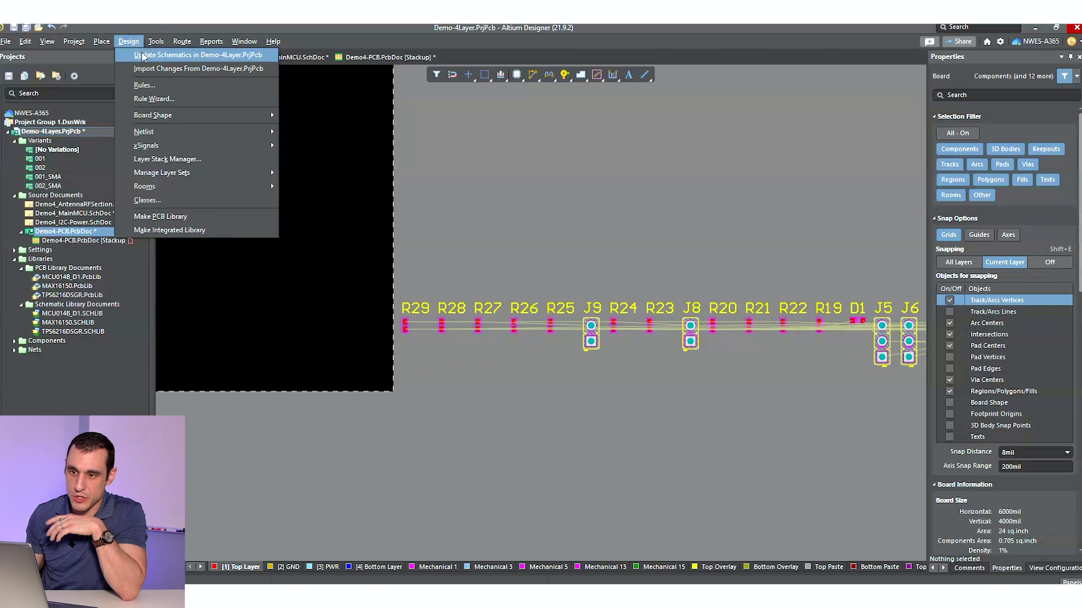
pyautogui.click(150, 85)
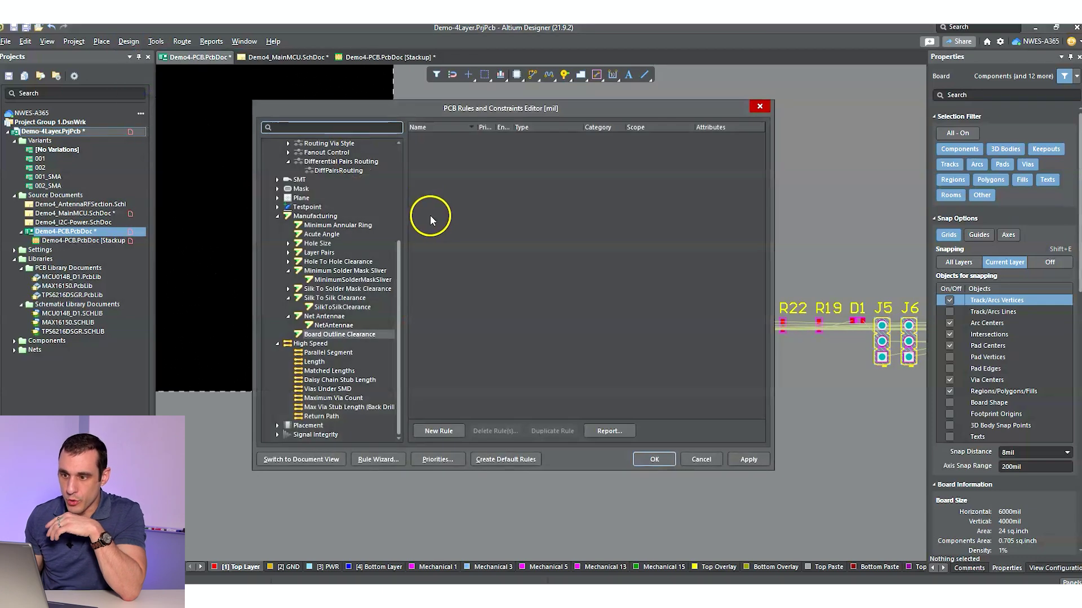
pyautogui.scroll(5, 336, 332)
pyautogui.scroll(1, 337, 336)
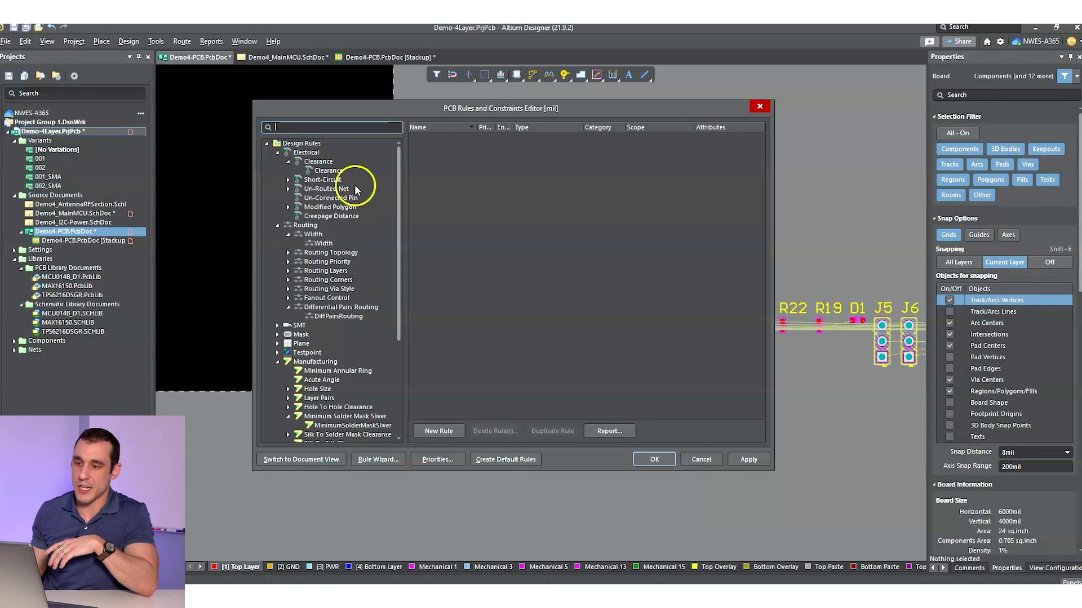
pyautogui.click(324, 243)
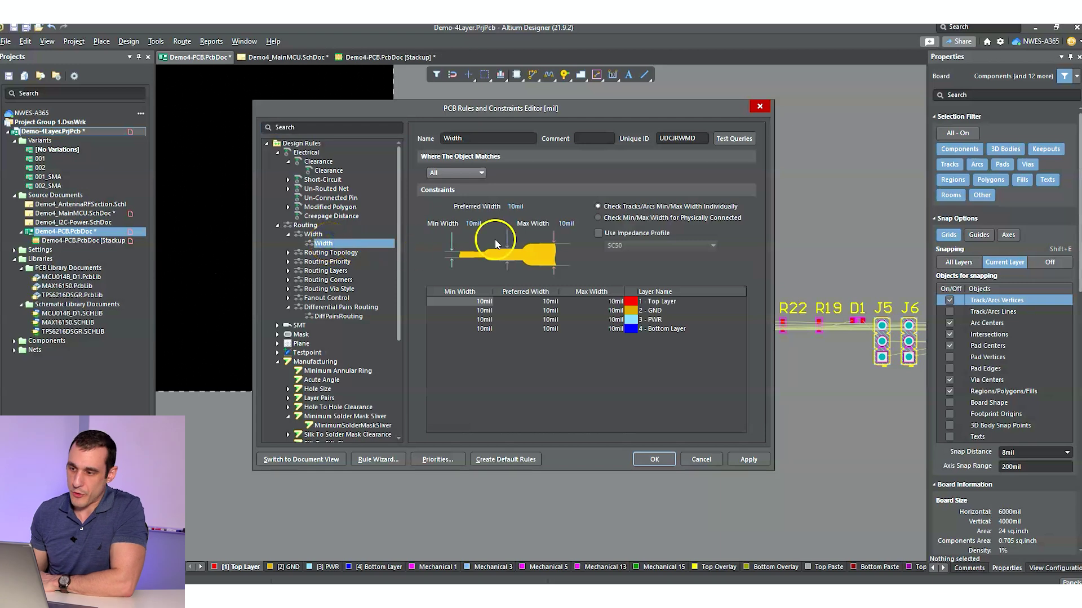
# - Try scoping the Width rule to Net, browse the available nets, and cancel the rule changes
pyautogui.click(463, 172)
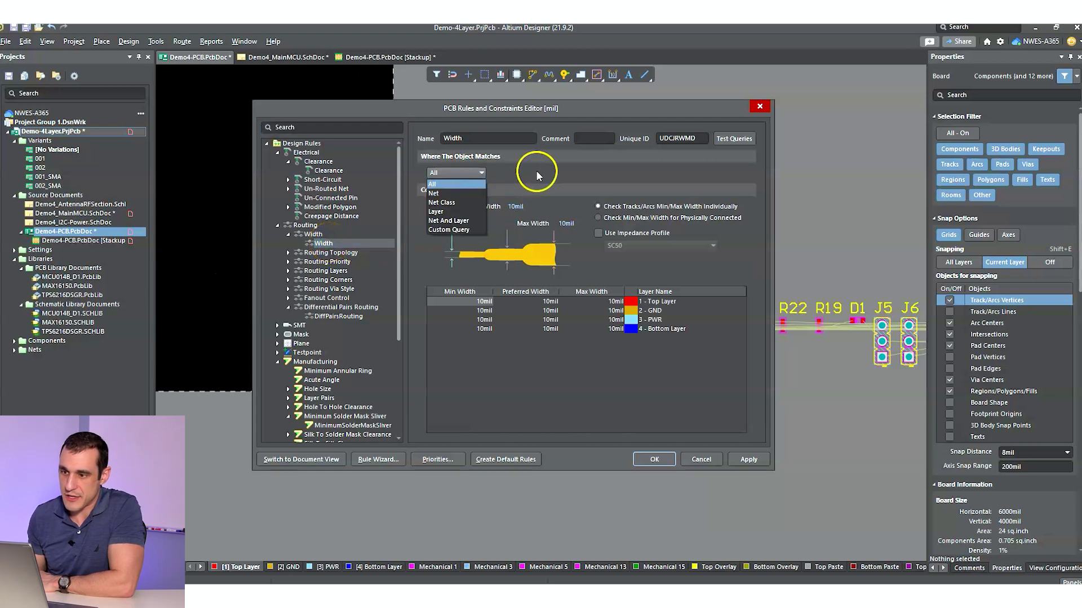
pyautogui.click(533, 172)
pyautogui.click(480, 174)
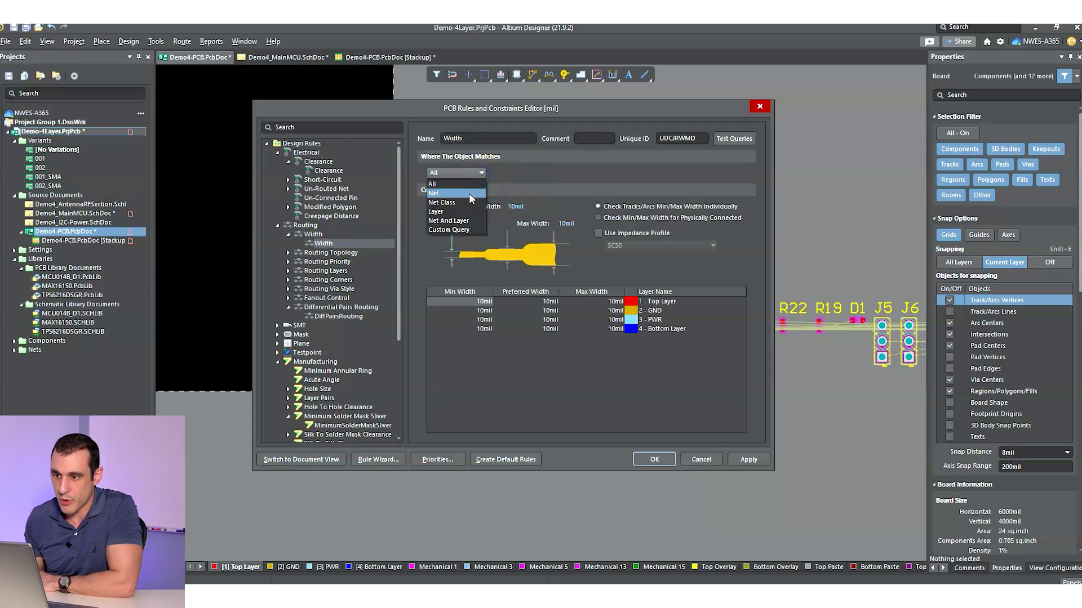
pyautogui.click(469, 193)
pyautogui.click(521, 172)
pyautogui.scroll(-6, 536, 219)
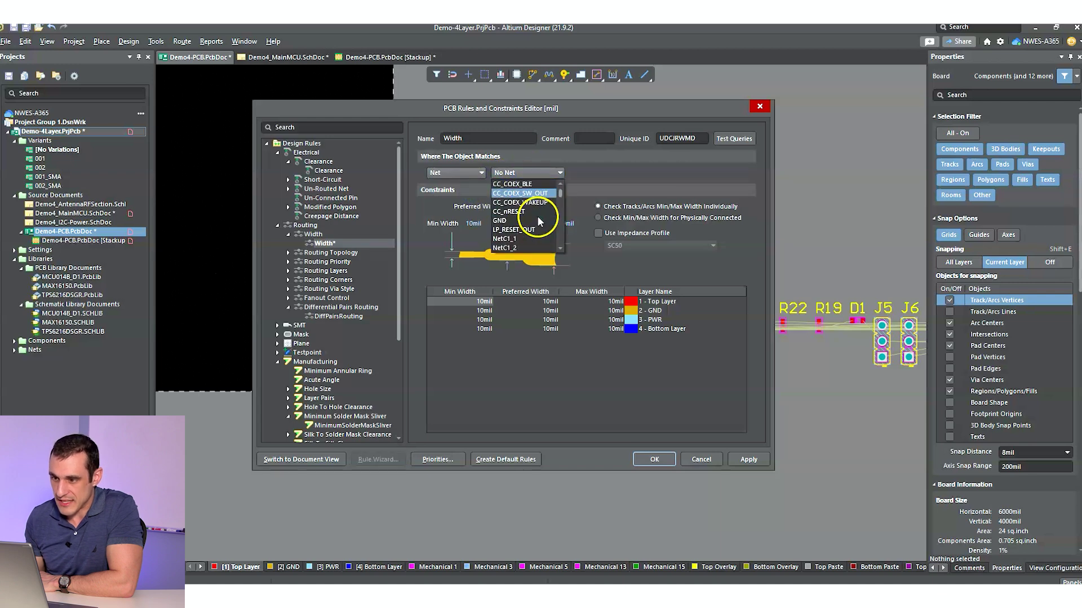
pyautogui.scroll(-6, 536, 217)
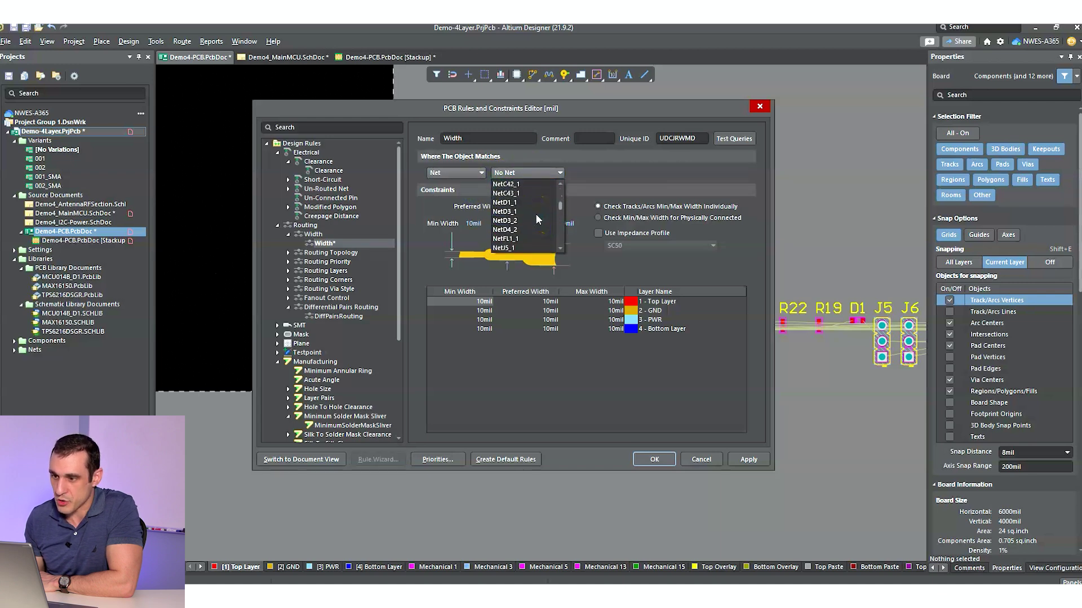
pyautogui.scroll(-8, 536, 215)
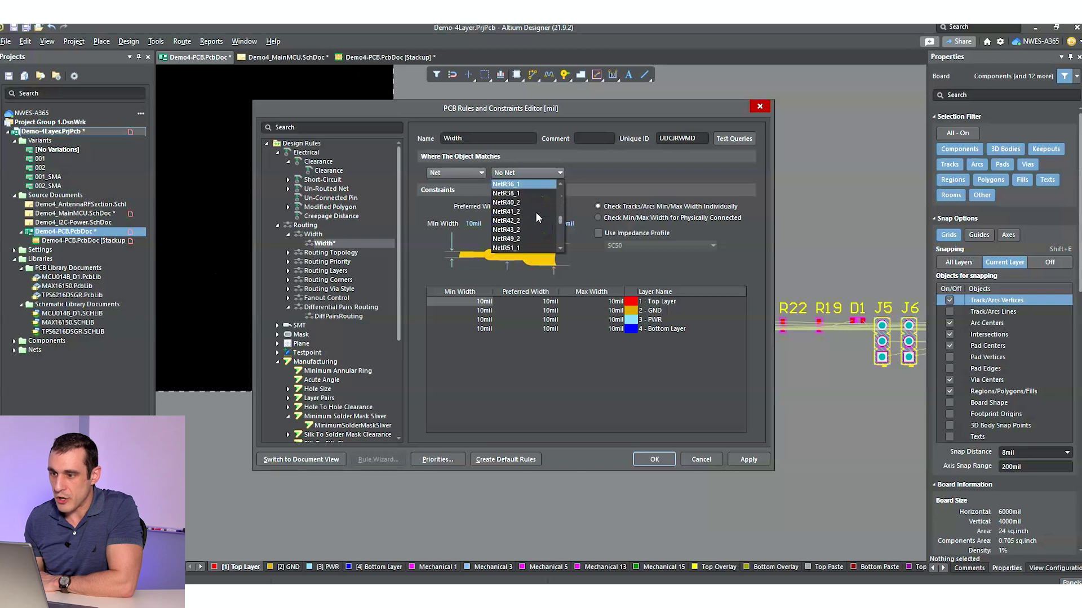
pyautogui.scroll(-6, 535, 213)
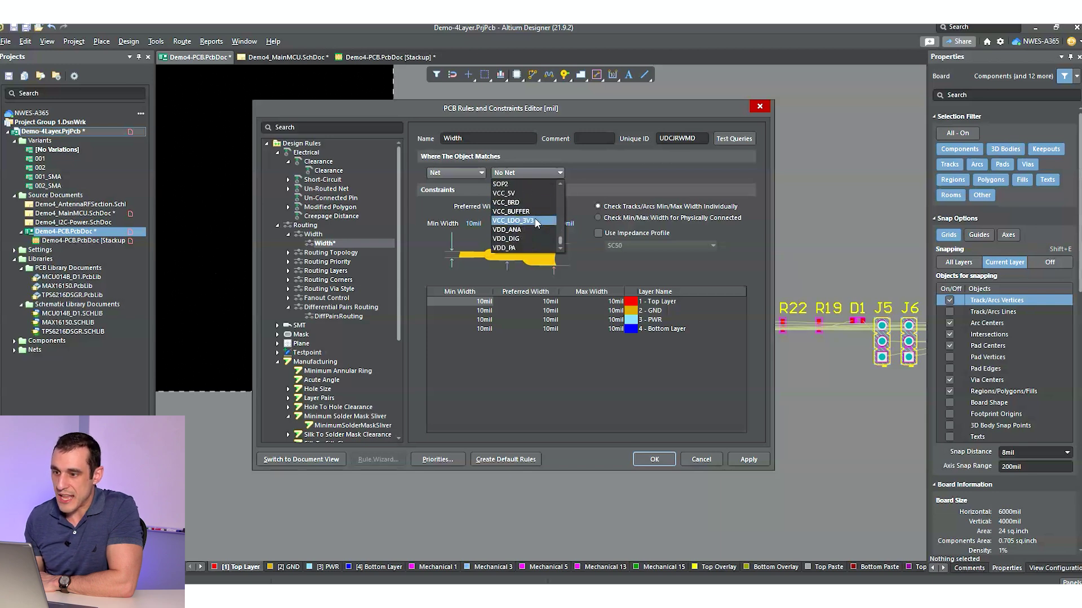
pyautogui.click(700, 460)
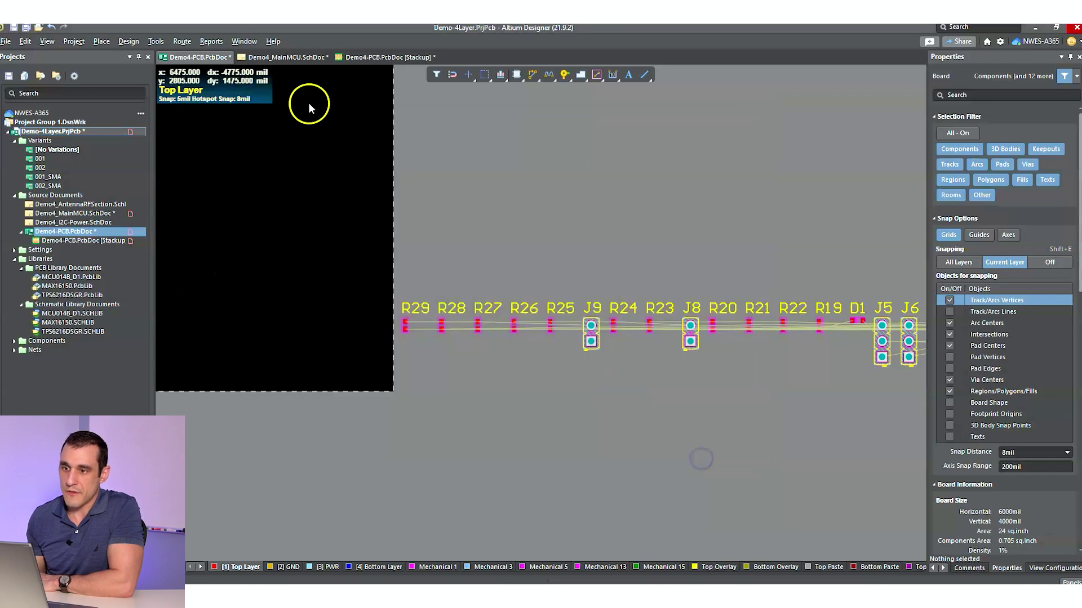
# - Examine the RF_BG, A_TX and A_RX nets on the main MCU schematic and on the Demo4_AntennaRFSection schematic
pyautogui.click(287, 56)
pyautogui.keyDown('ctrl'); pyautogui.scroll(5, 620, 218); pyautogui.keyUp('ctrl')
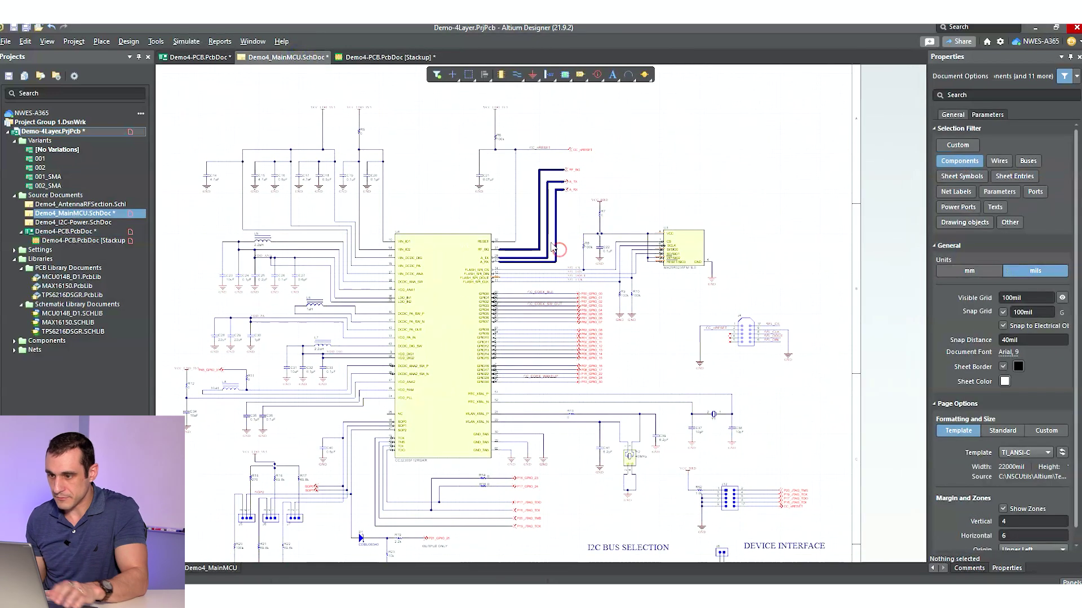
pyautogui.moveTo(542, 249); pyautogui.dragTo(524, 316, button='right')
pyautogui.keyDown('ctrl'); pyautogui.scroll(3, 524, 316); pyautogui.keyUp('ctrl')
pyautogui.keyDown('ctrl'); pyautogui.scroll(2, 524, 320); pyautogui.keyUp('ctrl')
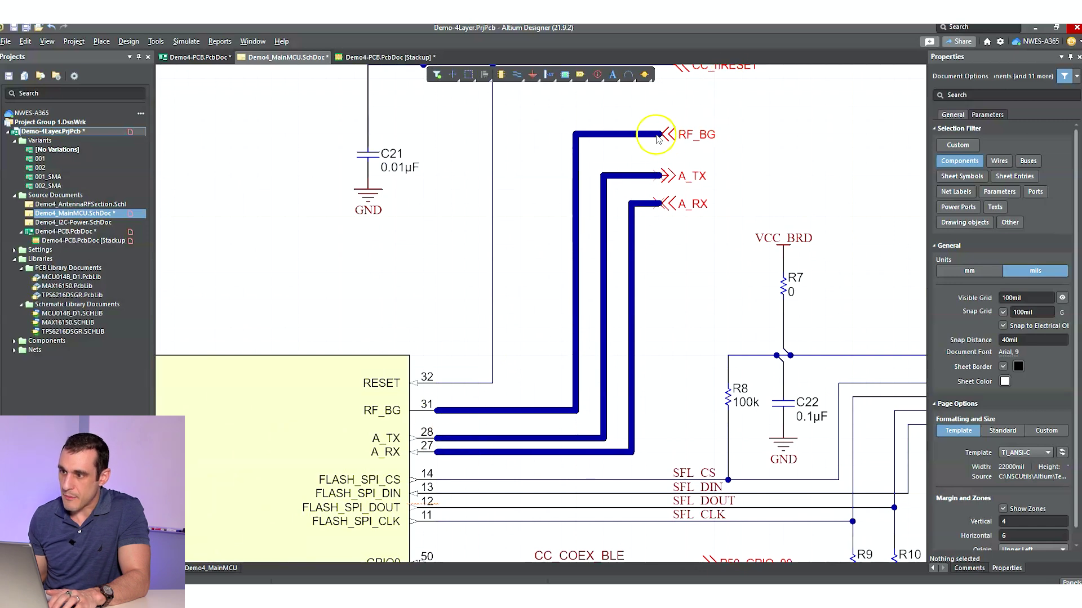
pyautogui.doubleClick(122, 204)
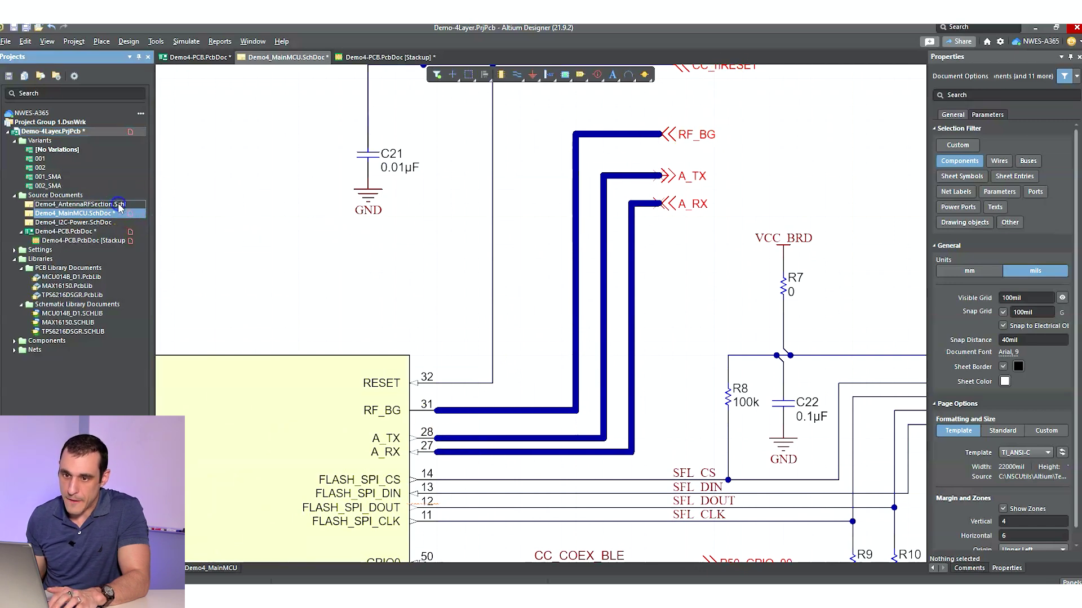
pyautogui.keyDown('ctrl'); pyautogui.scroll(3, 338, 254); pyautogui.keyUp('ctrl')
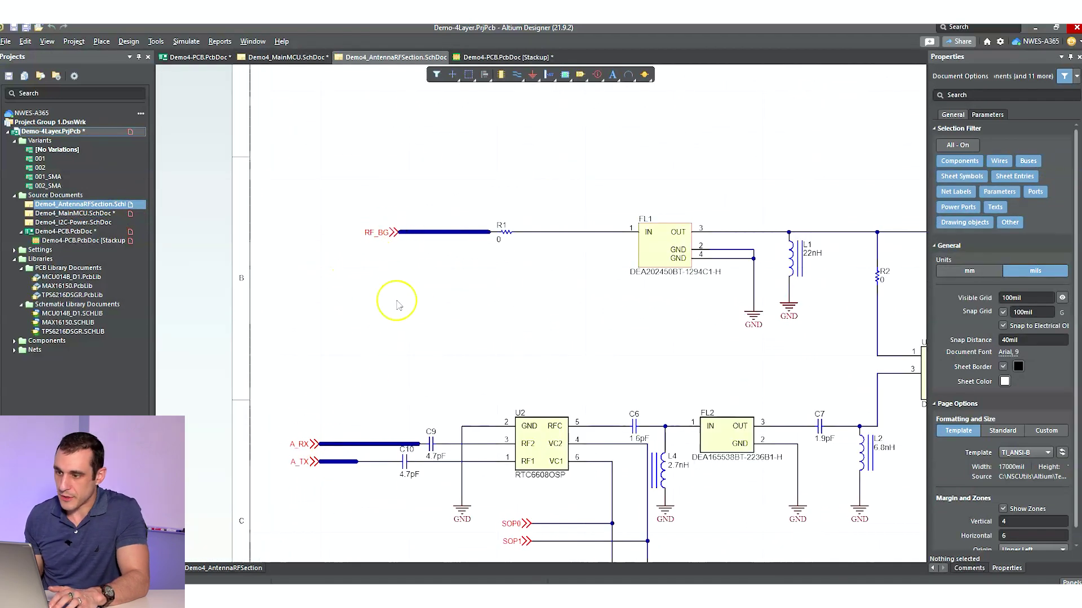
# - Return to the PCB layout and reopen its design rules
pyautogui.click(282, 57)
pyautogui.click(225, 57)
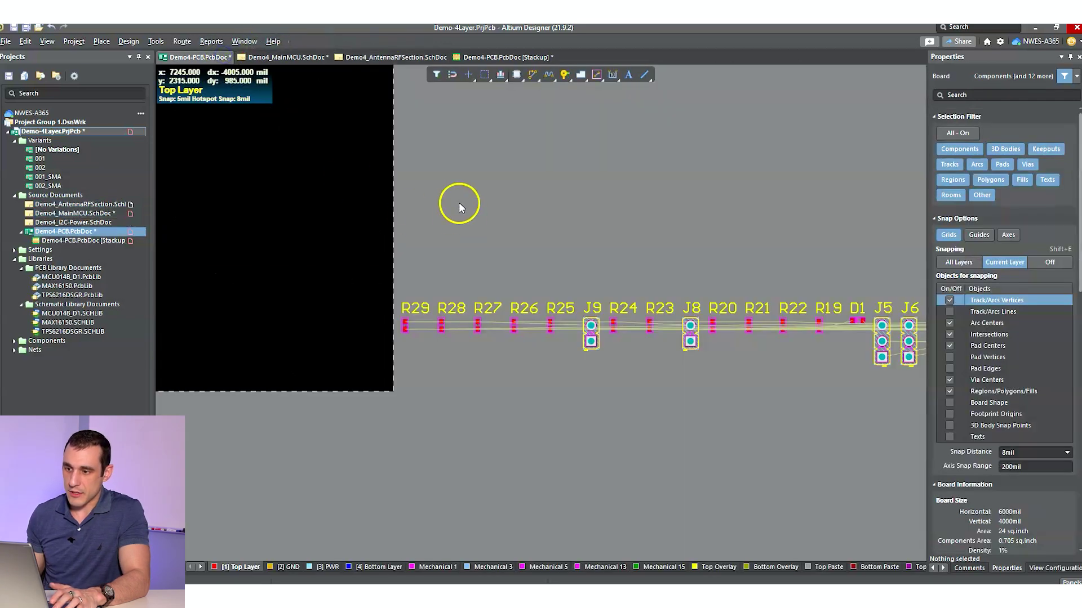
pyautogui.click(116, 42)
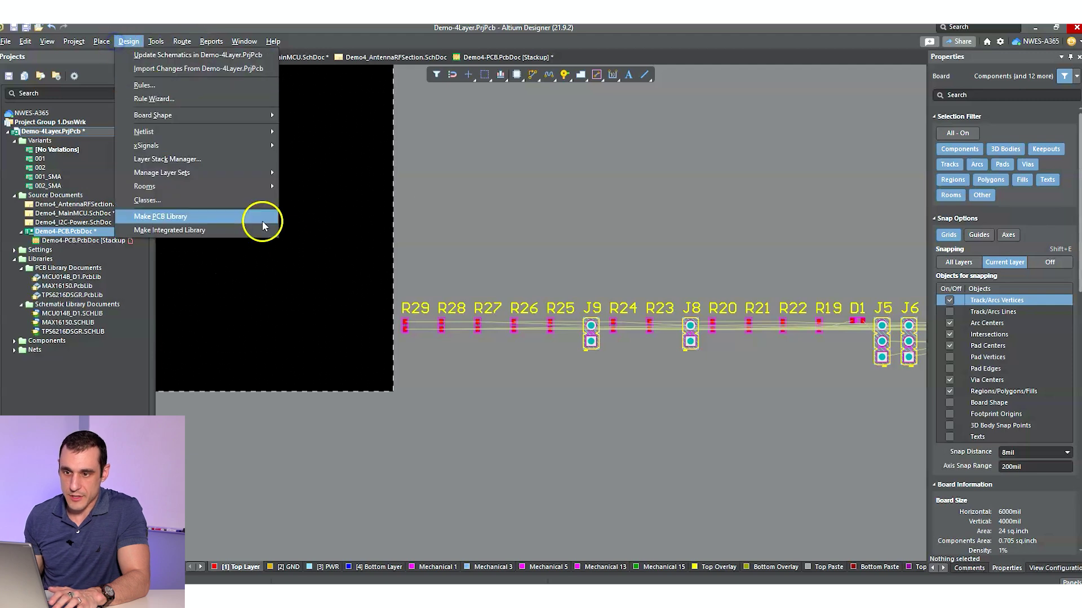
pyautogui.click(188, 85)
# - Scope the routing Width rule to Net and enable the SC50 impedance profile for its widths
pyautogui.click(480, 172)
pyautogui.click(473, 194)
pyautogui.click(599, 233)
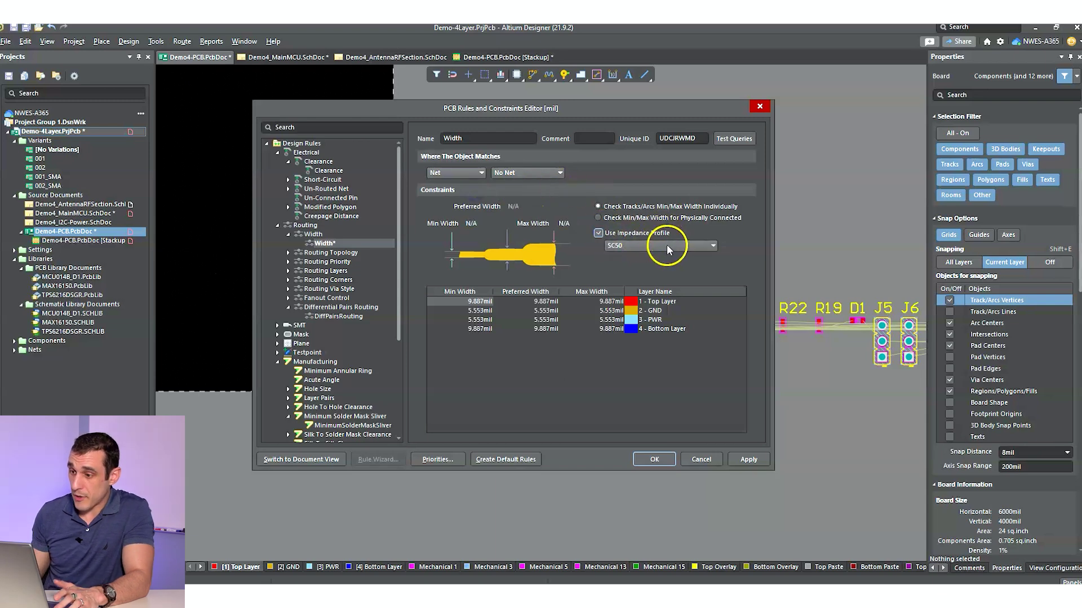
pyautogui.click(666, 246)
pyautogui.click(666, 245)
pyautogui.click(666, 246)
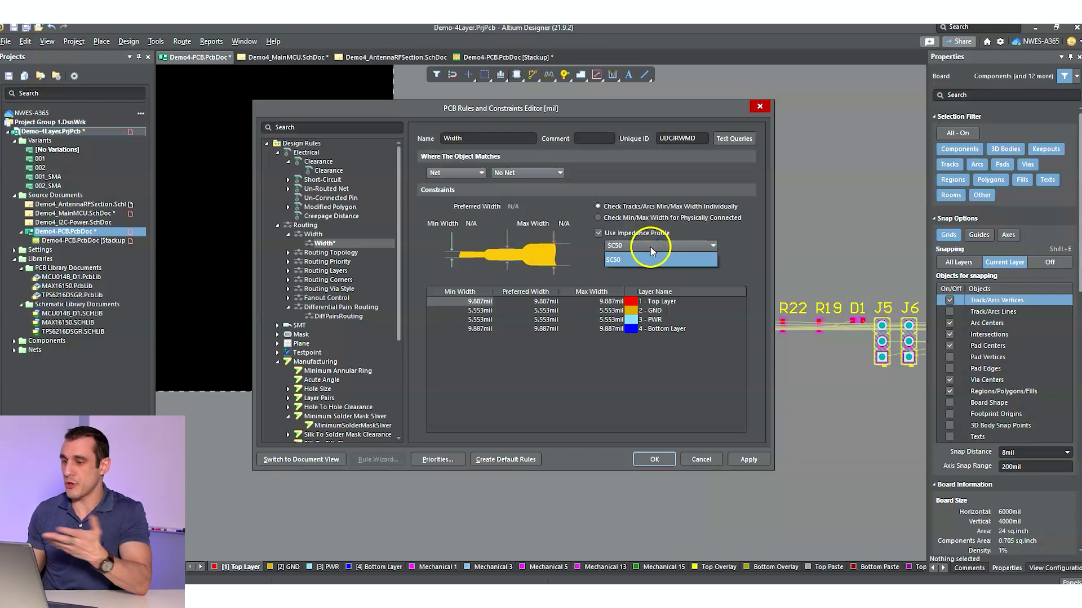
pyautogui.click(644, 248)
# - Assign the Width rule to the RF_BG net
pyautogui.click(513, 173)
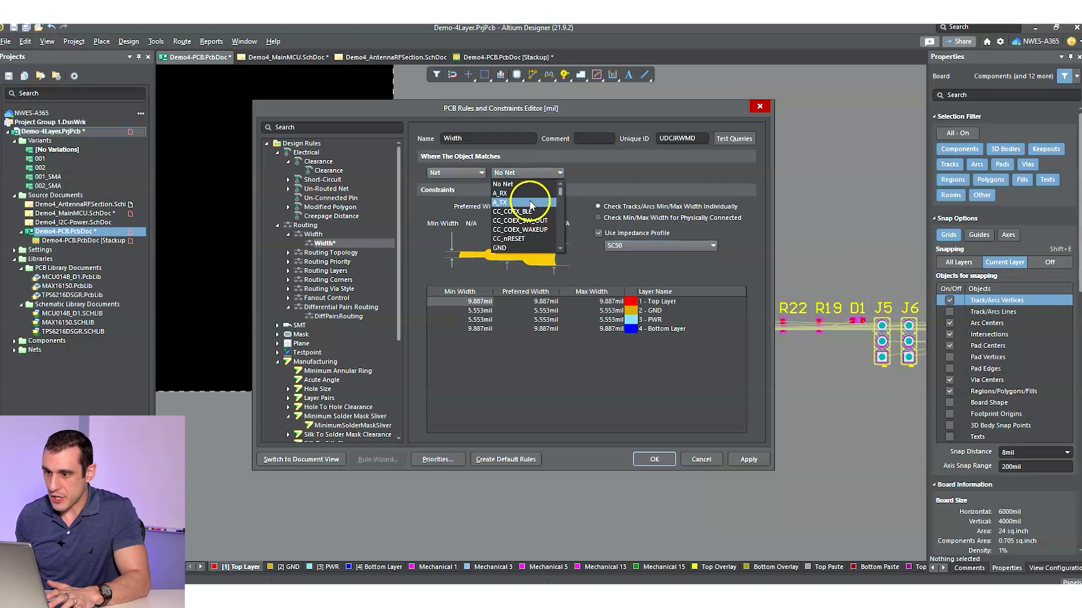
pyautogui.scroll(-10, 540, 203)
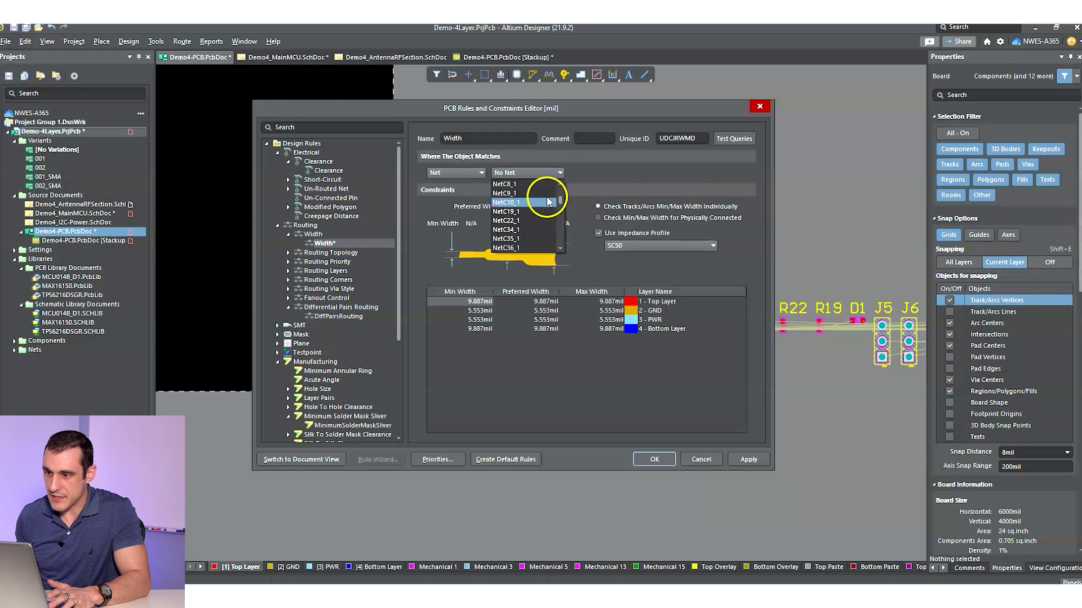
pyautogui.moveTo(559, 198); pyautogui.dragTo(541, 232)
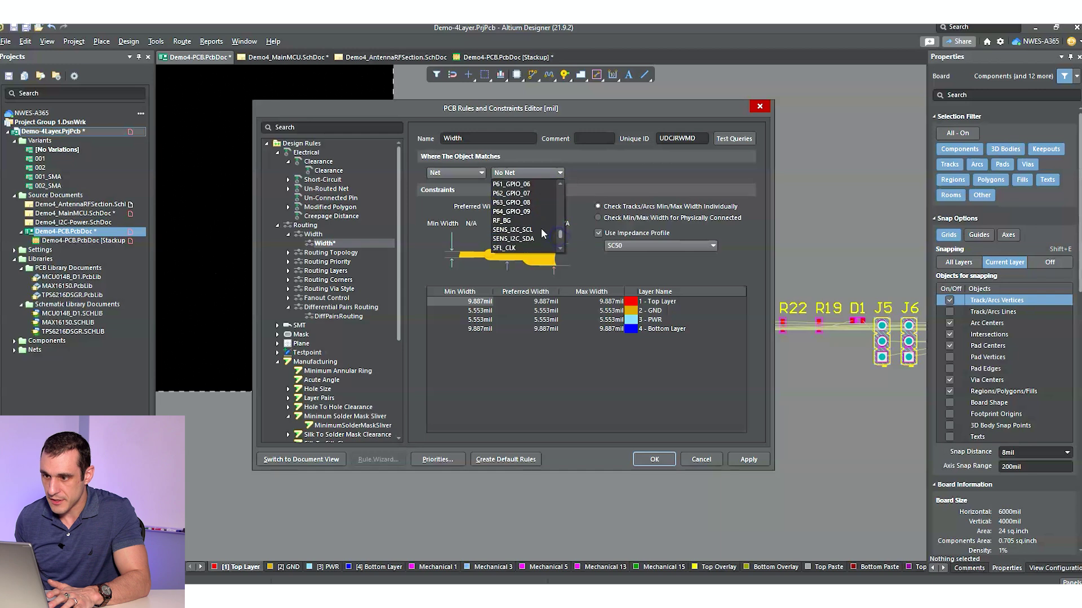
pyautogui.click(521, 221)
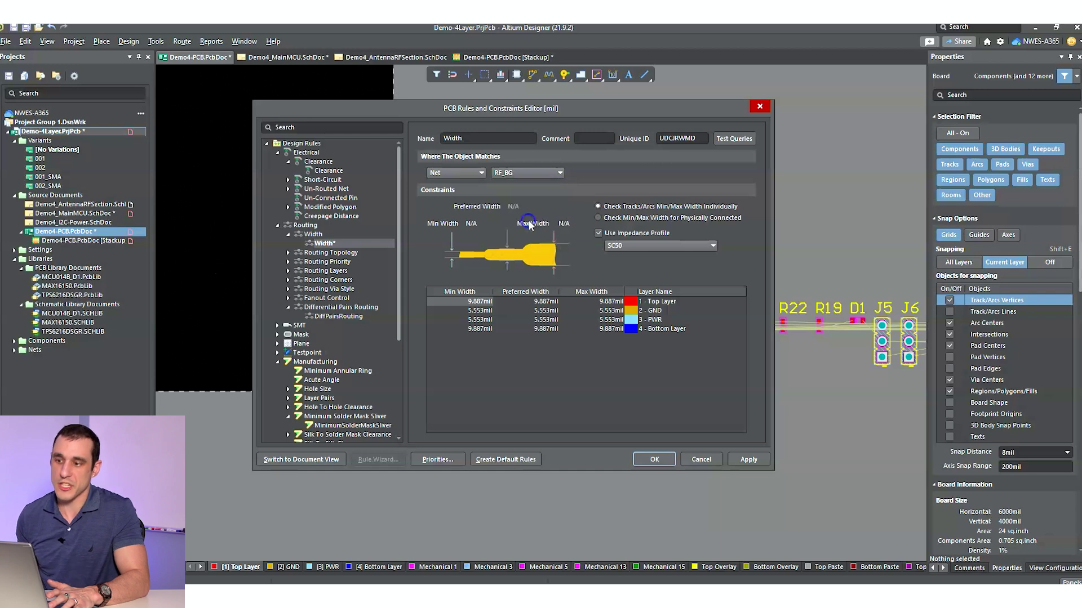
# - Rename the RF_BG width rule as Width-RFOUT and apply the rule changes
pyautogui.doubleClick(488, 138)
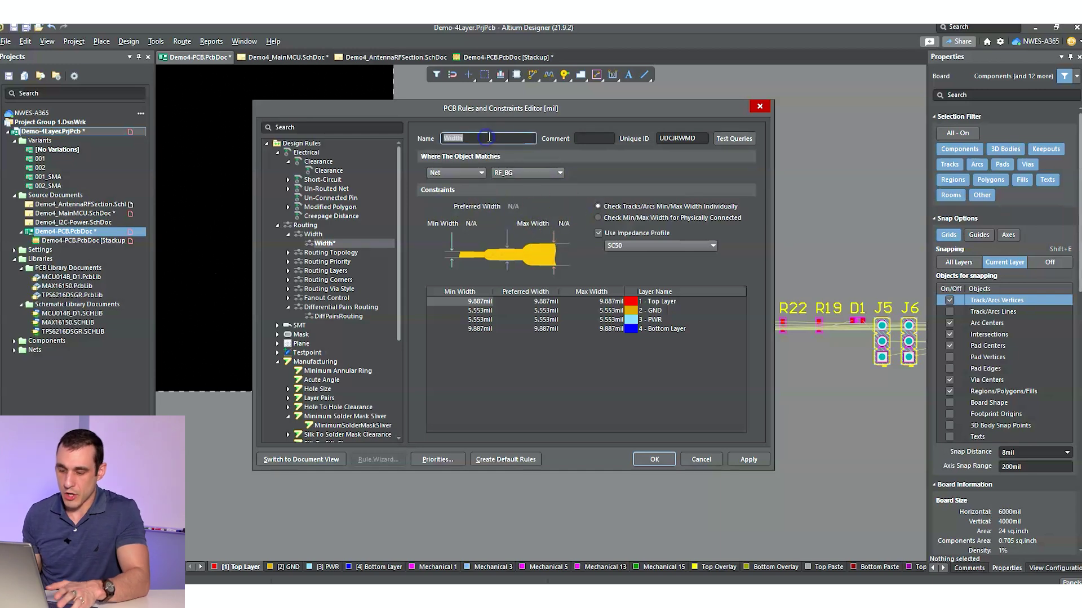
pyautogui.press('End')
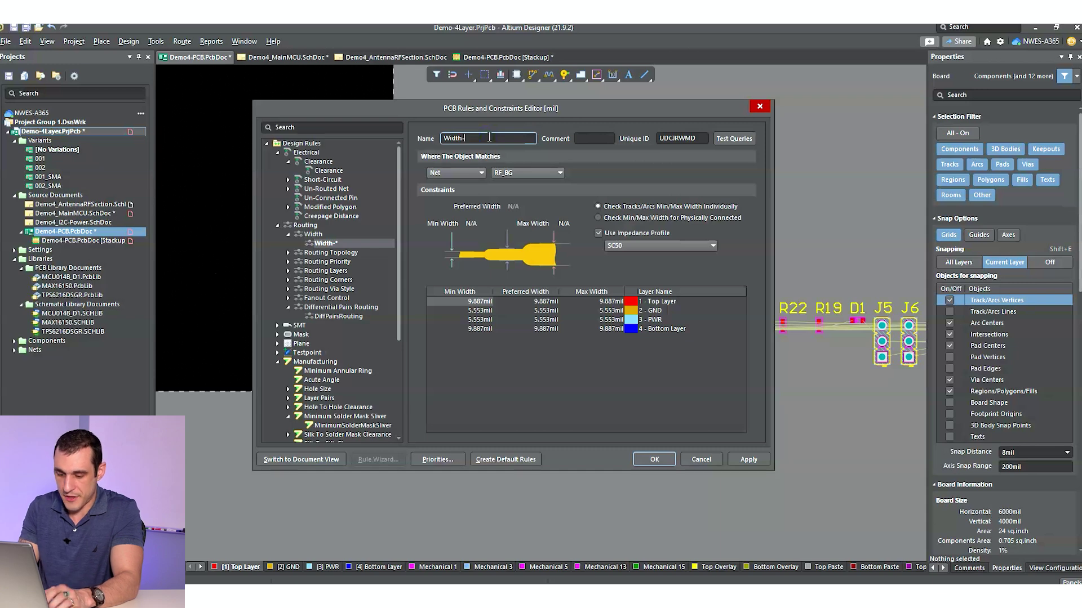
pyautogui.write('-RFOUT')
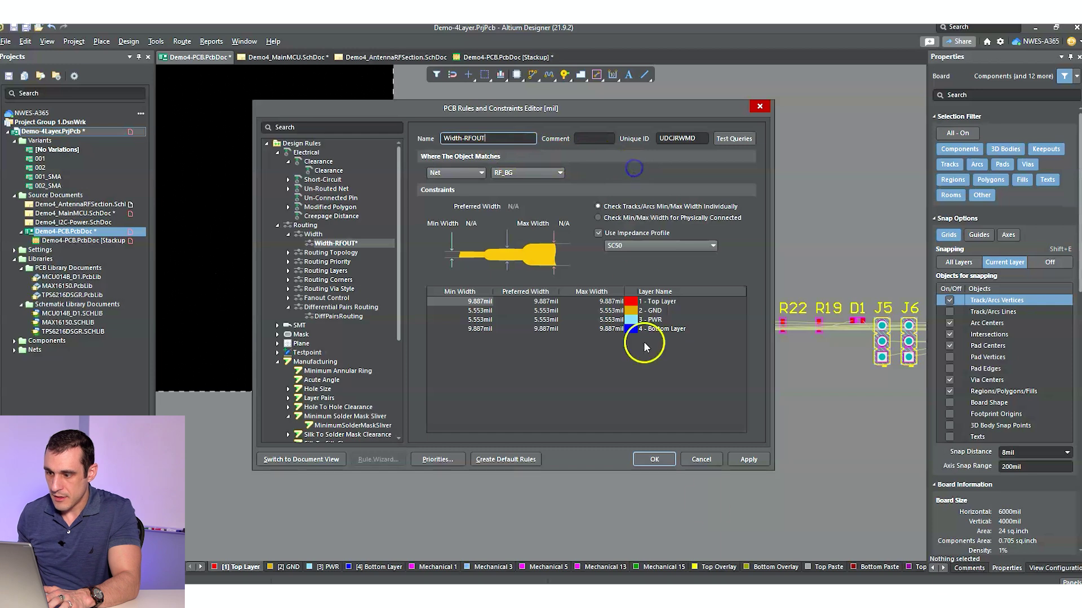
pyautogui.click(753, 457)
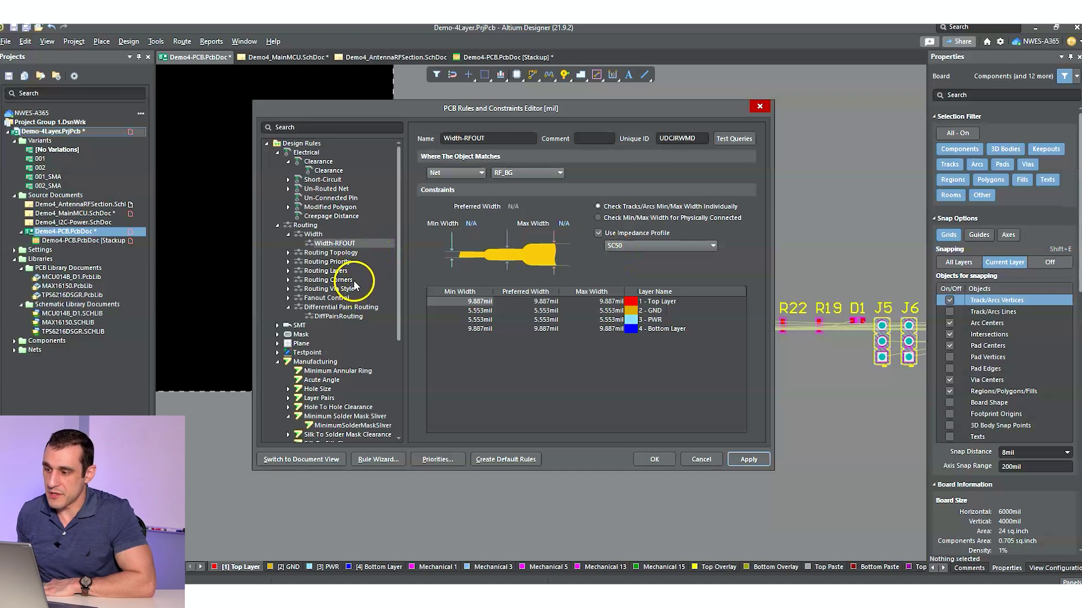
# - Review the electrical Clearance rule's constraints and close the design rules
pyautogui.scroll(-3, 353, 282)
pyautogui.scroll(3, 350, 277)
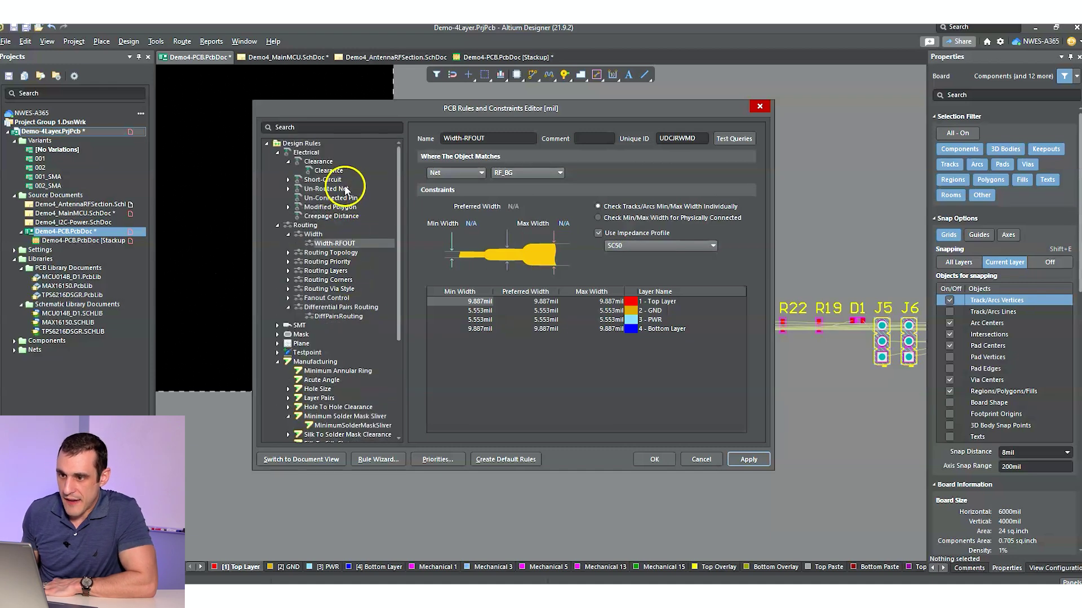
pyautogui.click(330, 170)
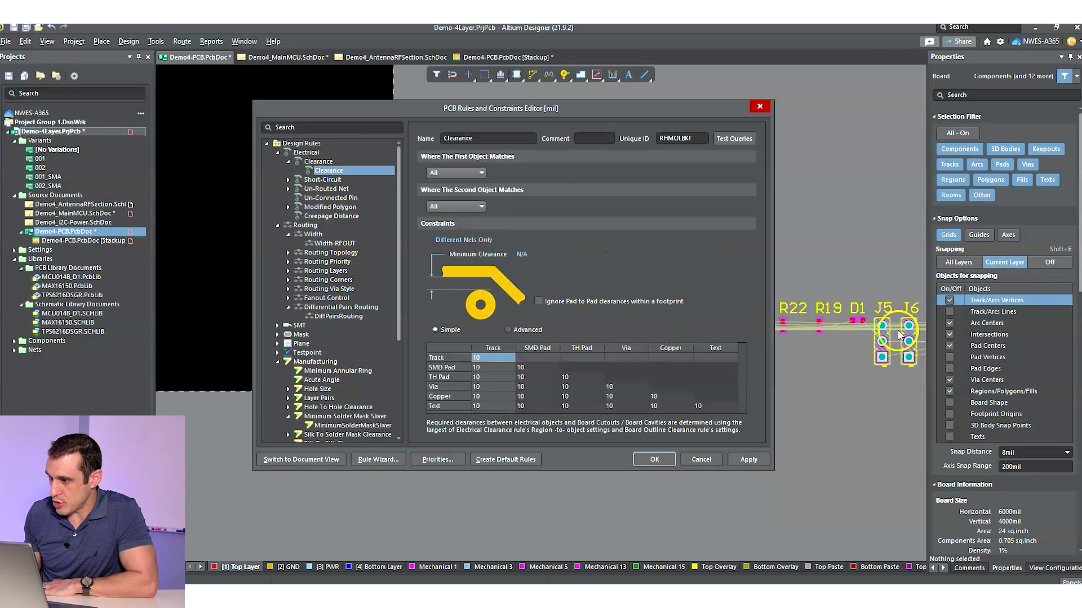
pyautogui.click(663, 459)
# - Examine the violation markers and the clearance between pads 4 and 6 of connector J12
pyautogui.keyDown('shift'); pyautogui.hscroll(5, 629, 394); pyautogui.keyUp('shift')
pyautogui.keyDown('shift'); pyautogui.hscroll(3, 630, 394); pyautogui.keyUp('shift')
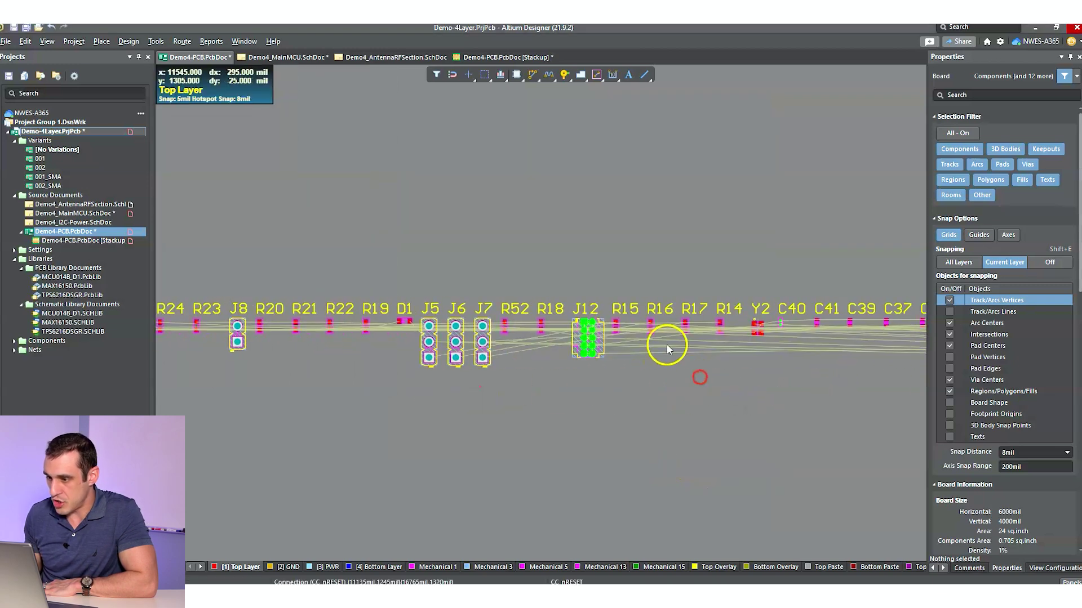
pyautogui.keyDown('ctrl'); pyautogui.scroll(3, 591, 346); pyautogui.keyUp('ctrl')
pyautogui.keyDown('ctrl'); pyautogui.scroll(6, 591, 350); pyautogui.keyUp('ctrl')
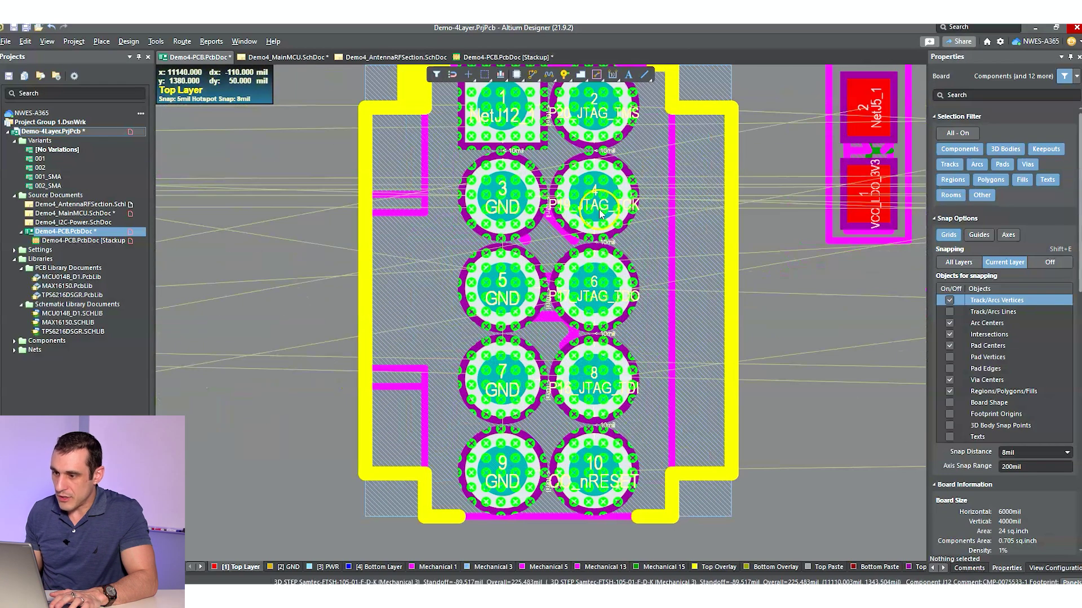
pyautogui.keyDown('ctrl'); pyautogui.scroll(4, 603, 243); pyautogui.keyUp('ctrl')
pyautogui.keyDown('ctrl'); pyautogui.scroll(5, 604, 243); pyautogui.keyUp('ctrl')
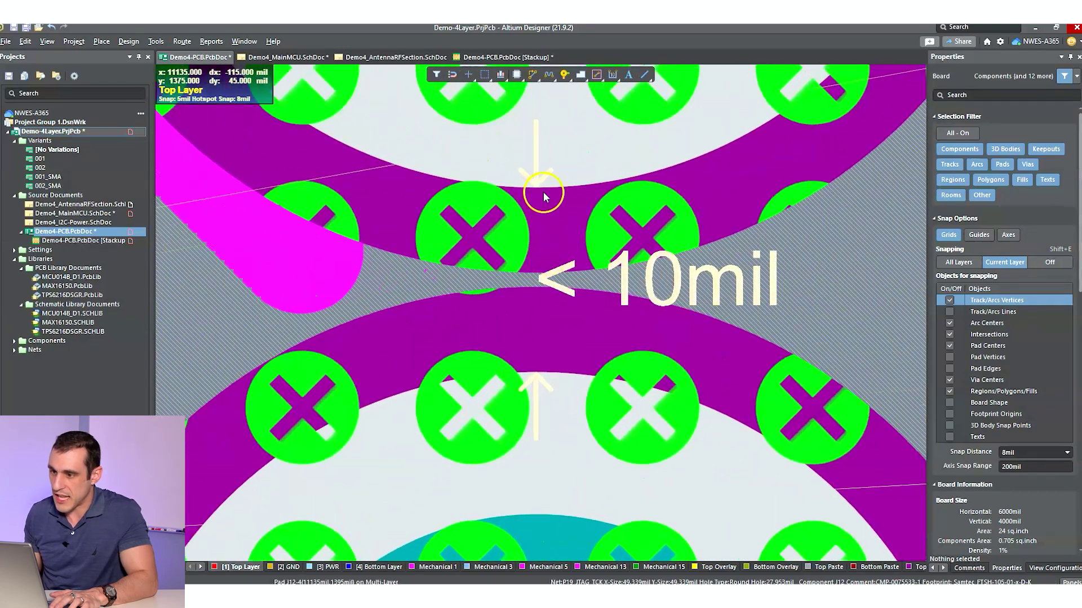
pyautogui.moveTo(559, 175); pyautogui.dragTo(549, 231, button='right')
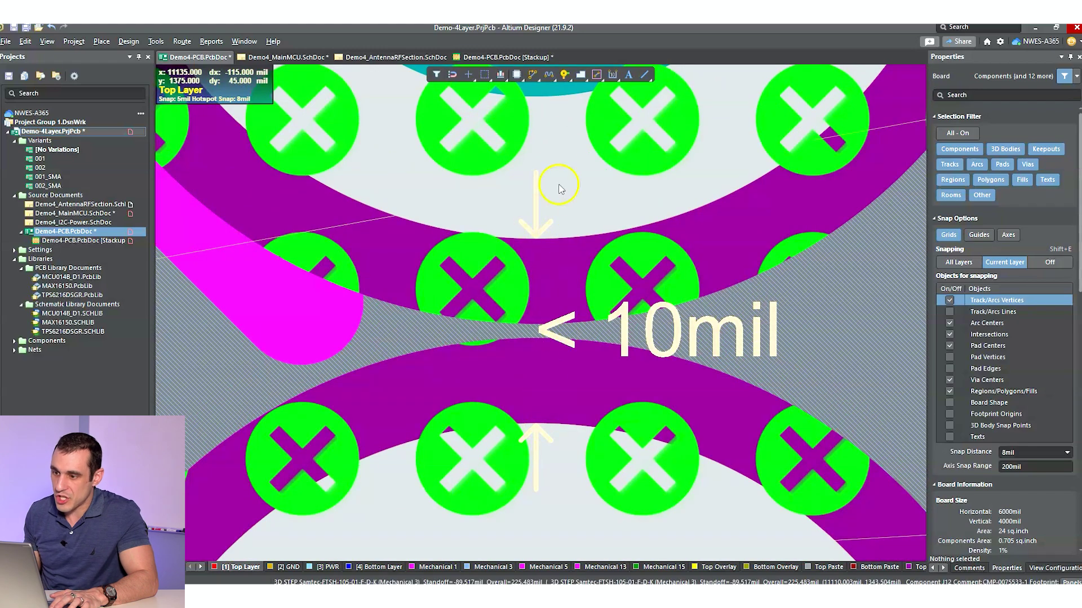
pyautogui.keyDown('ctrl'); pyautogui.scroll(-3, 568, 359); pyautogui.keyUp('ctrl')
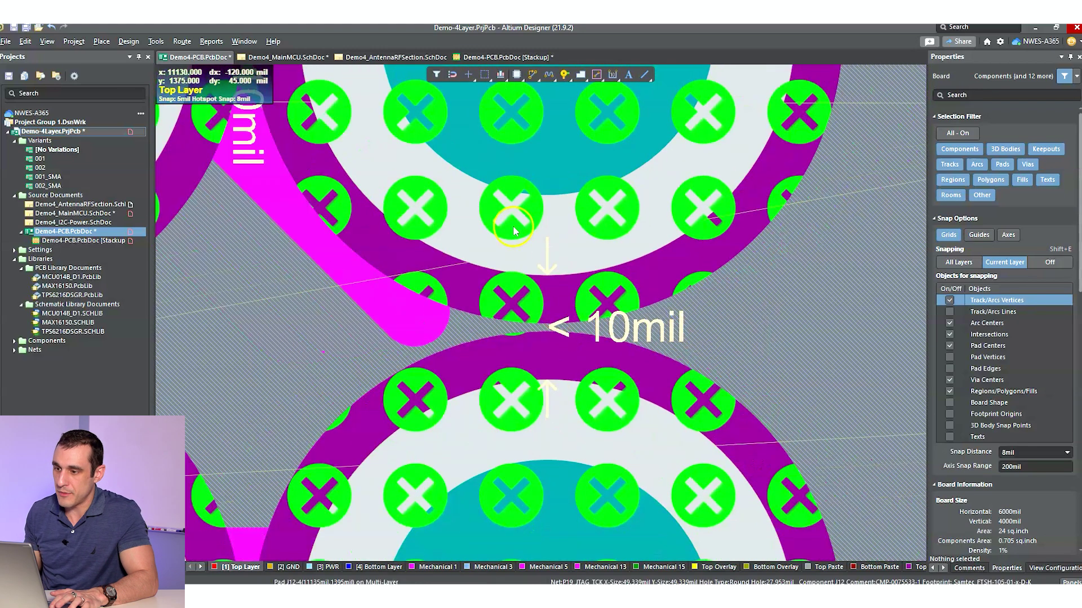
pyautogui.moveTo(572, 334); pyautogui.dragTo(574, 206, button='right')
pyautogui.scroll(5, 574, 205)
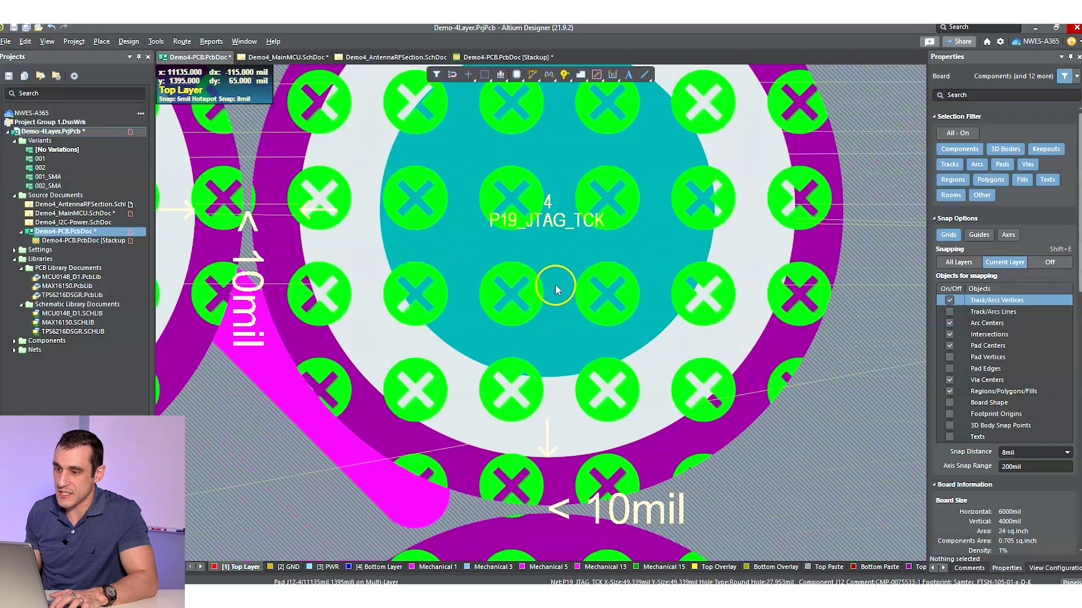
pyautogui.keyDown('ctrl'); pyautogui.scroll(-2, 554, 309); pyautogui.keyUp('ctrl')
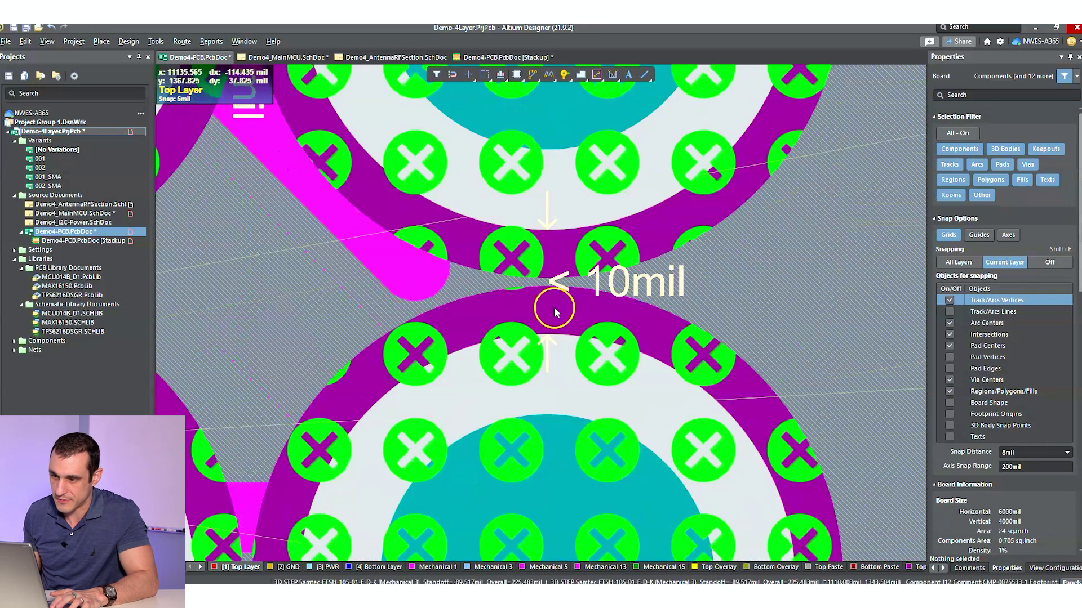
pyautogui.keyDown('ctrl'); pyautogui.scroll(2, 555, 298); pyautogui.keyUp('ctrl')
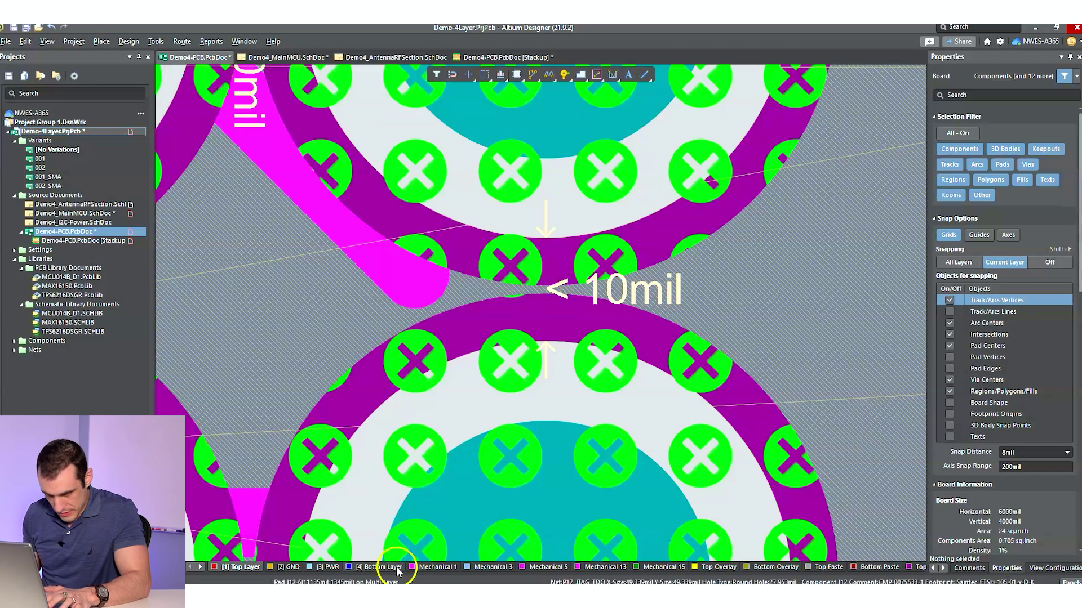
# - Show only the Top Solder layer and examine the solder mask gap between J12 pads 4 and 6
pyautogui.click(200, 567)
pyautogui.click(200, 567)
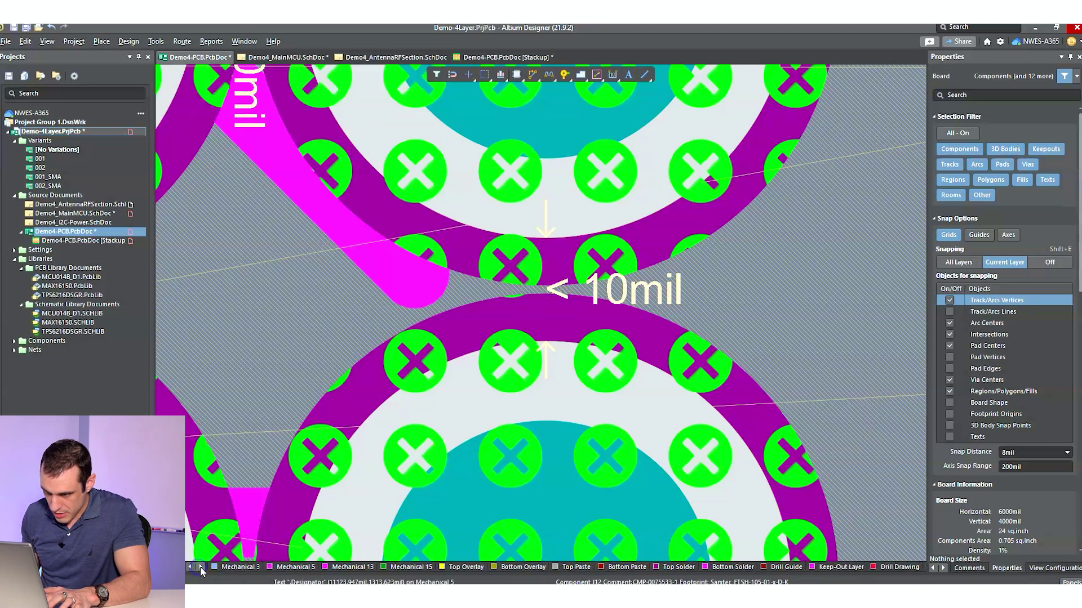
pyautogui.click(617, 568)
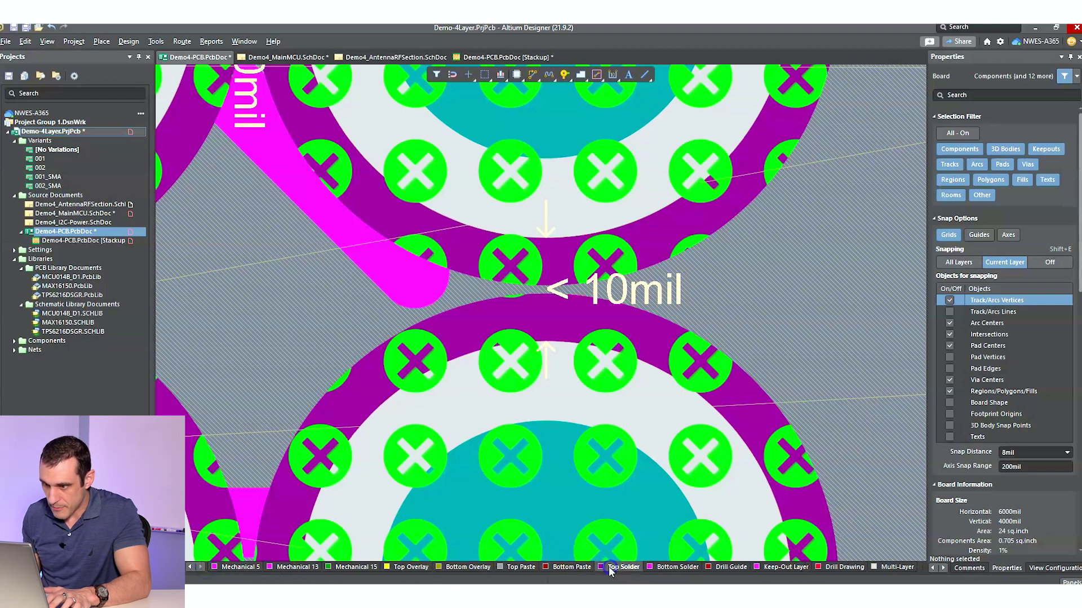
pyautogui.hotkey('shift', 's')
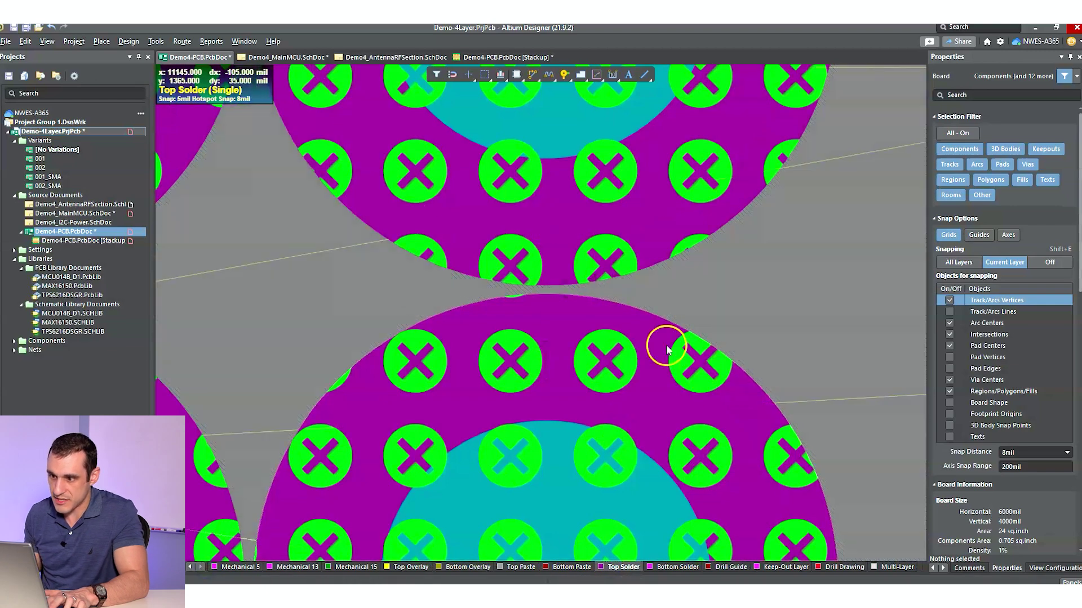
pyautogui.keyDown('ctrl'); pyautogui.scroll(2, 546, 288); pyautogui.keyUp('ctrl')
pyautogui.keyDown('ctrl'); pyautogui.scroll(3, 549, 294); pyautogui.keyUp('ctrl')
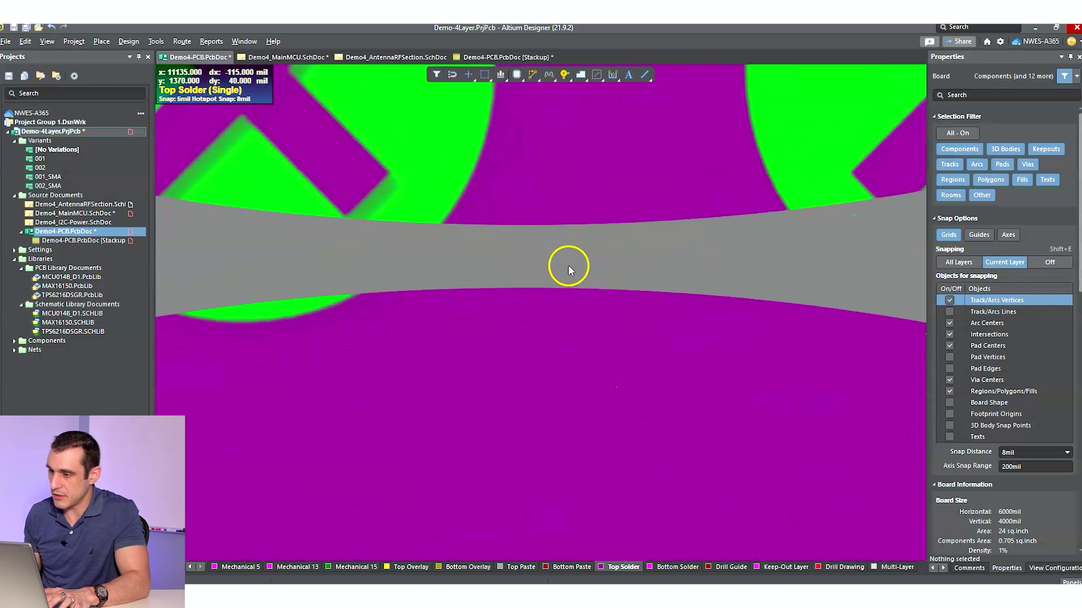
pyautogui.click(525, 244)
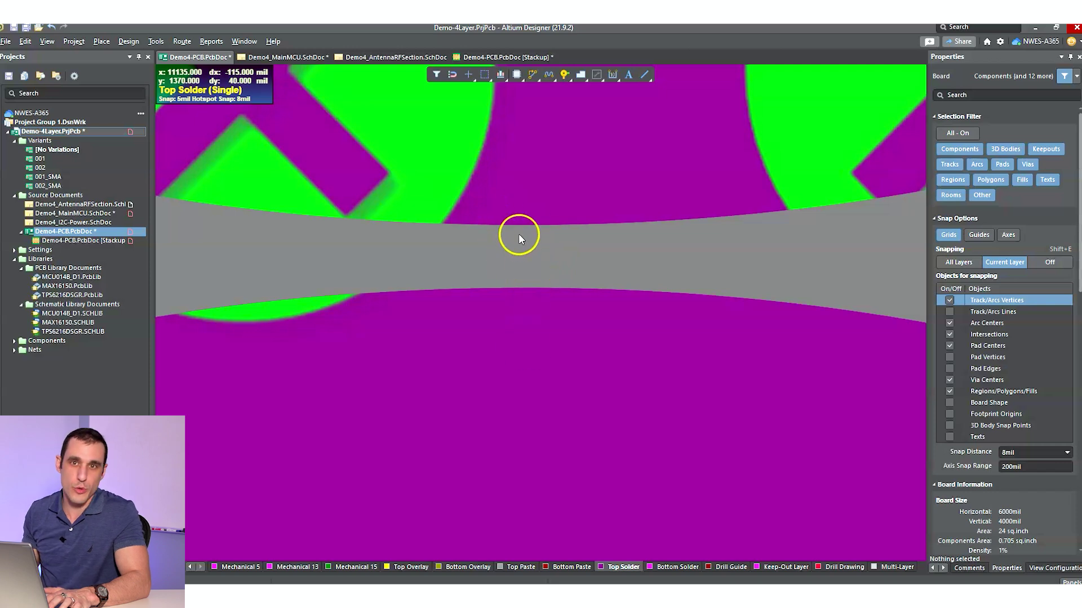
# - Limit the selection filter to pads and vias, select J12 pad 6, and display its mask expansion properties
pyautogui.keyDown('ctrl'); pyautogui.scroll(-2, 519, 239); pyautogui.keyUp('ctrl')
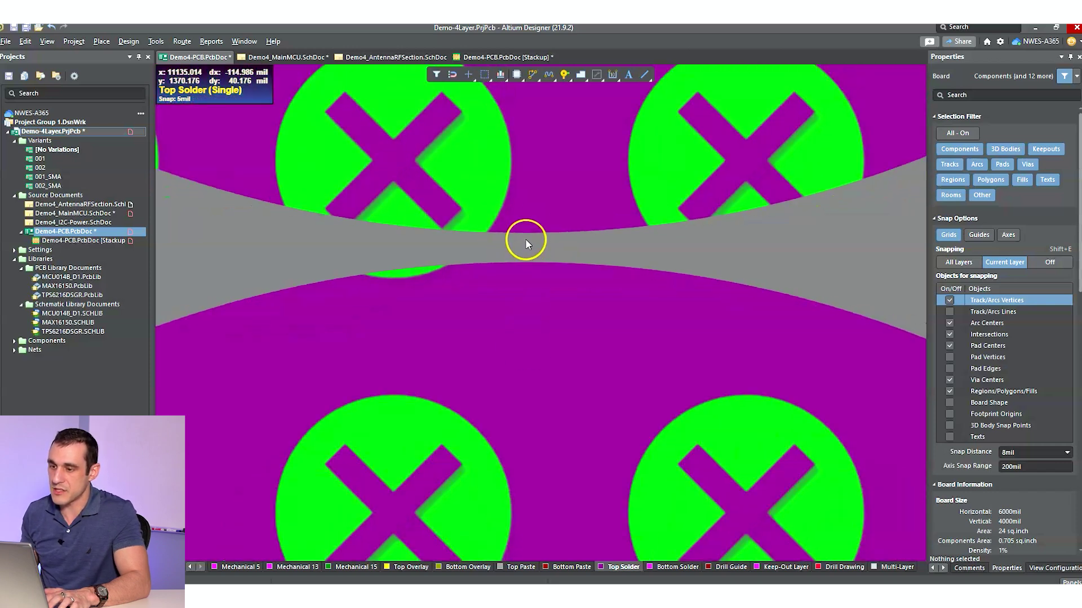
pyautogui.keyDown('ctrl'); pyautogui.scroll(-7, 526, 243); pyautogui.keyUp('ctrl')
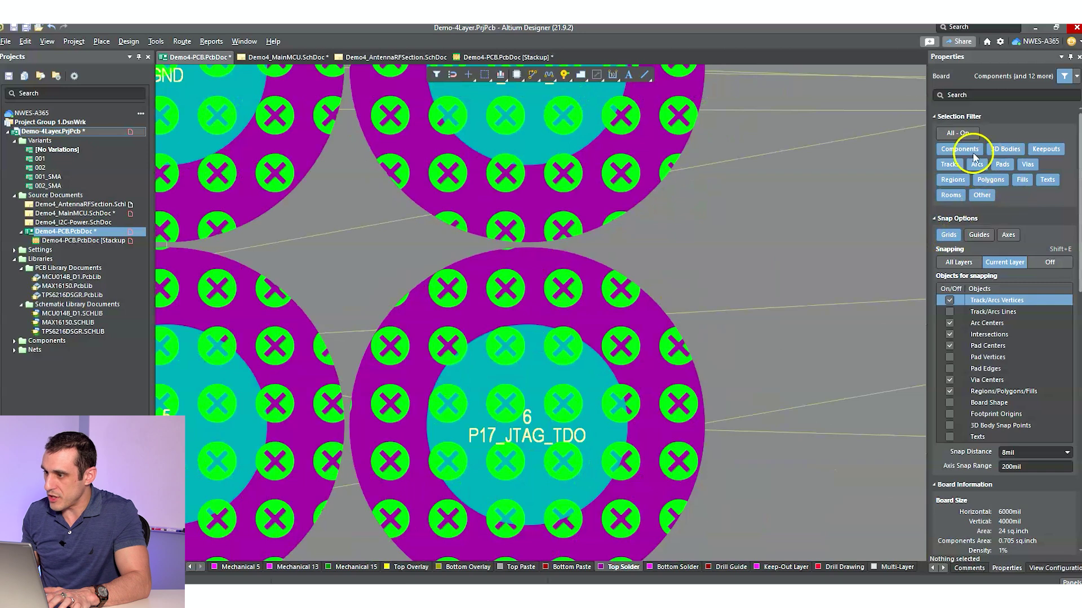
pyautogui.click(957, 133)
pyautogui.click(1002, 164)
pyautogui.click(1027, 164)
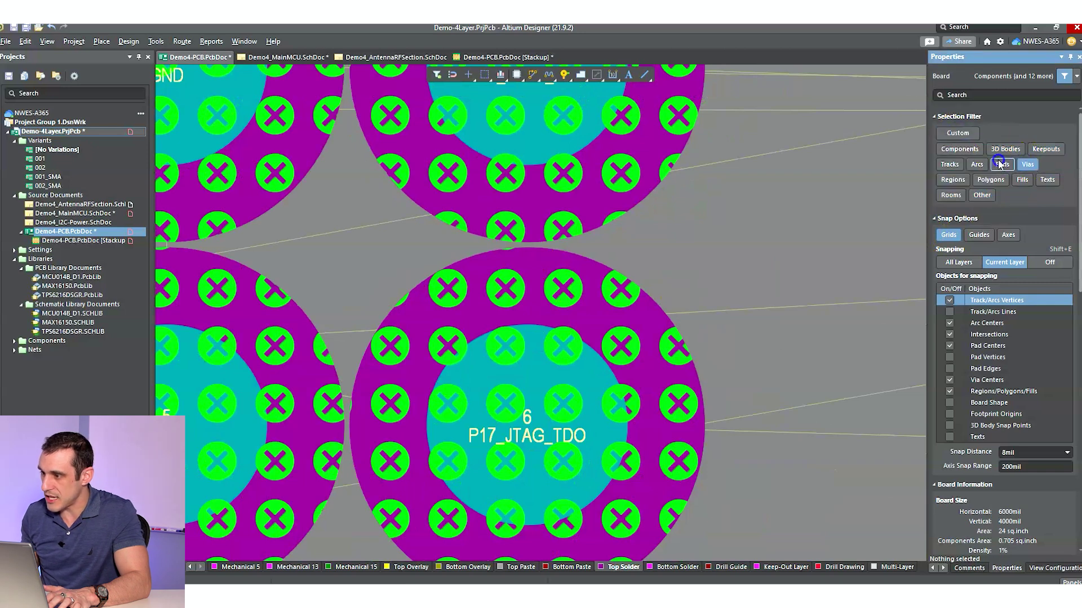
pyautogui.click(669, 385)
pyautogui.scroll(-2, 1025, 478)
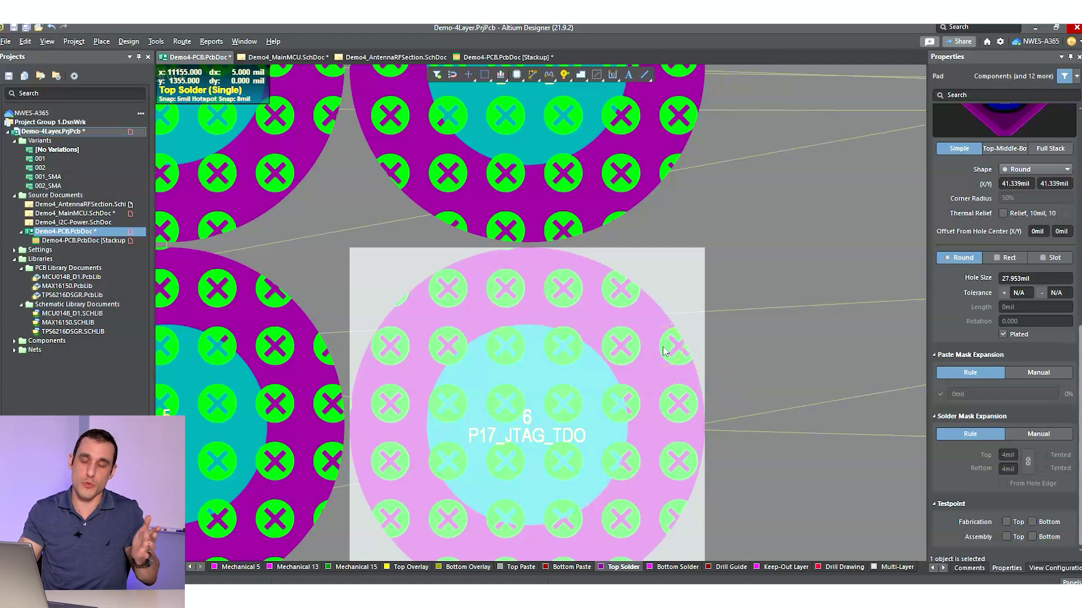
# - Override the solder mask expansion of J12 pad 6 manually with 0 mil on both the top and bottom
pyautogui.keyDown('ctrl'); pyautogui.scroll(-5, 652, 230); pyautogui.keyUp('ctrl')
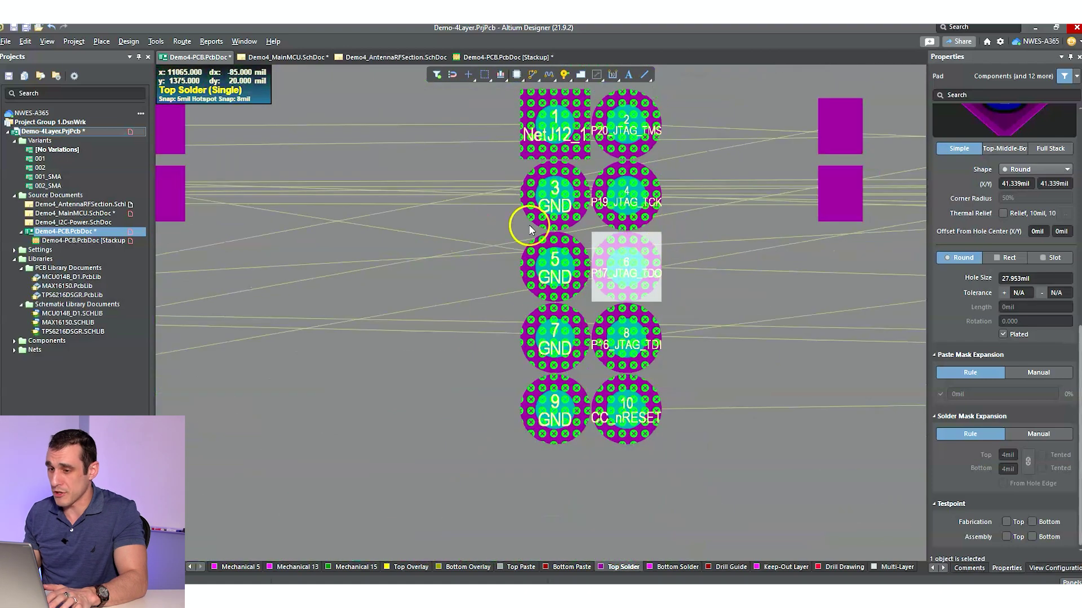
pyautogui.keyDown('ctrl'); pyautogui.scroll(-3, 563, 213); pyautogui.keyUp('ctrl')
pyautogui.keyDown('ctrl'); pyautogui.scroll(5, 560, 204); pyautogui.keyUp('ctrl')
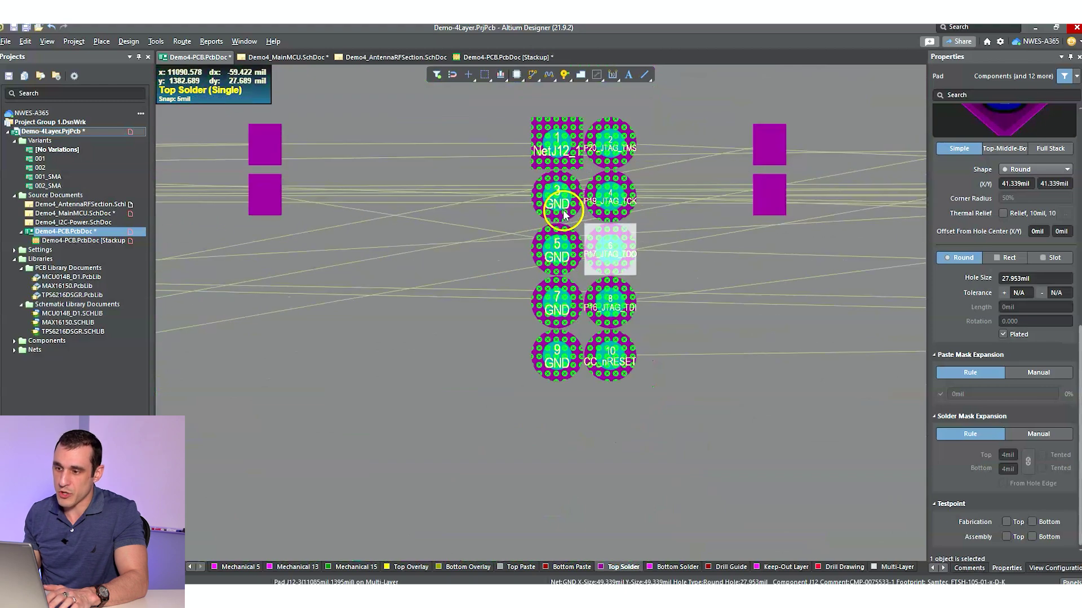
pyautogui.keyDown('ctrl'); pyautogui.scroll(4, 552, 228); pyautogui.keyUp('ctrl')
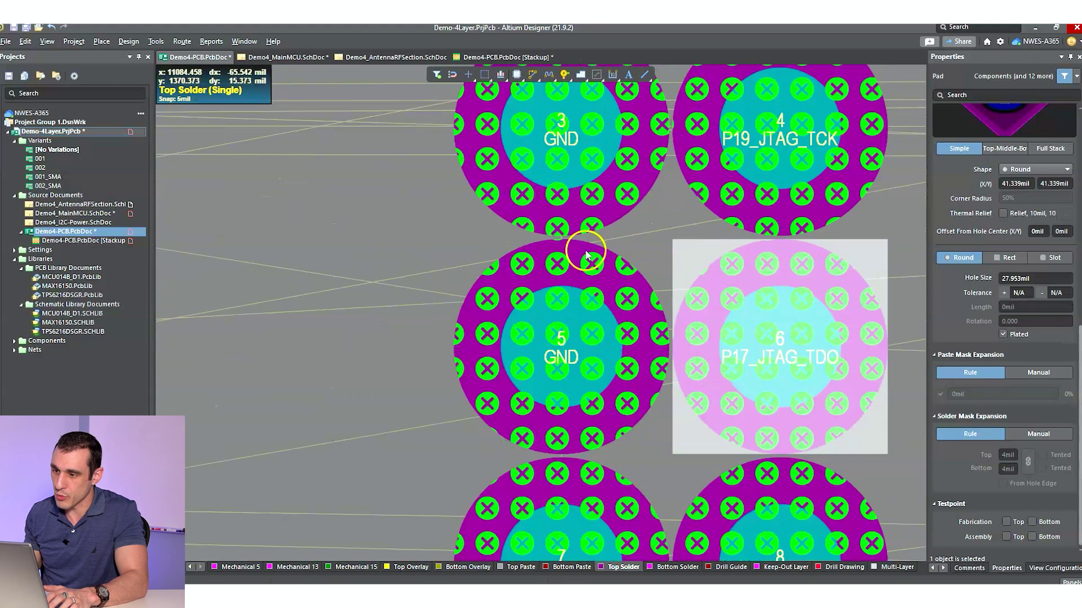
pyautogui.click(1050, 434)
pyautogui.click(1009, 455)
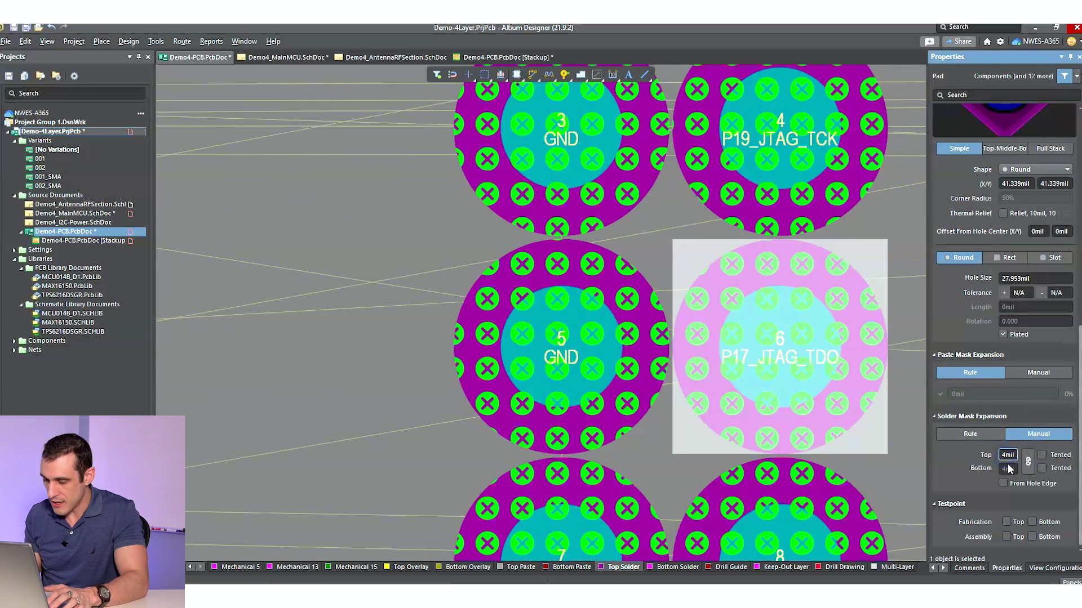
pyautogui.write('0')
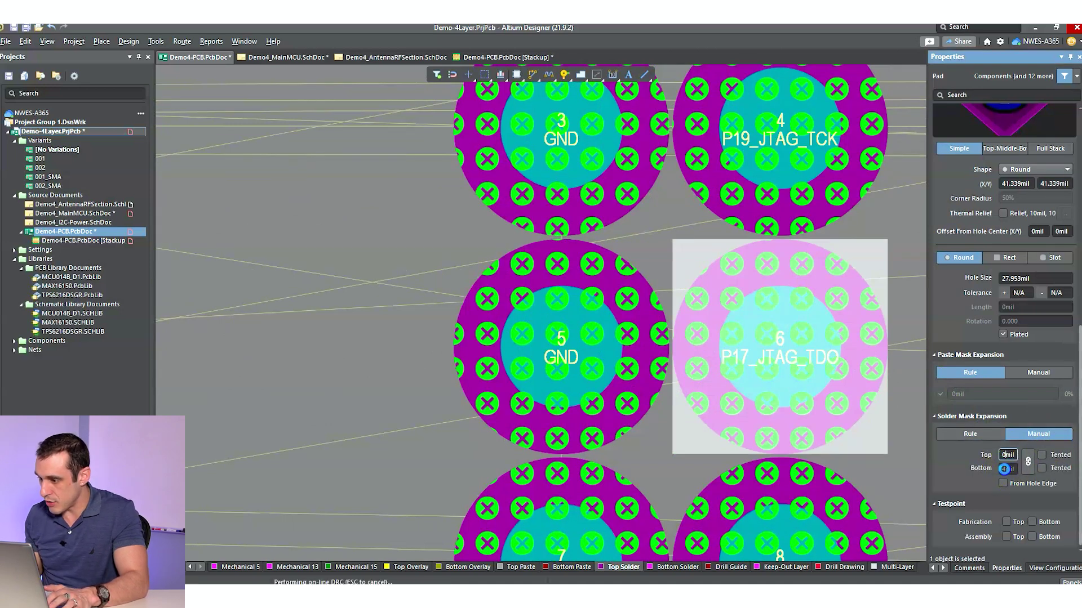
pyautogui.click(1008, 469)
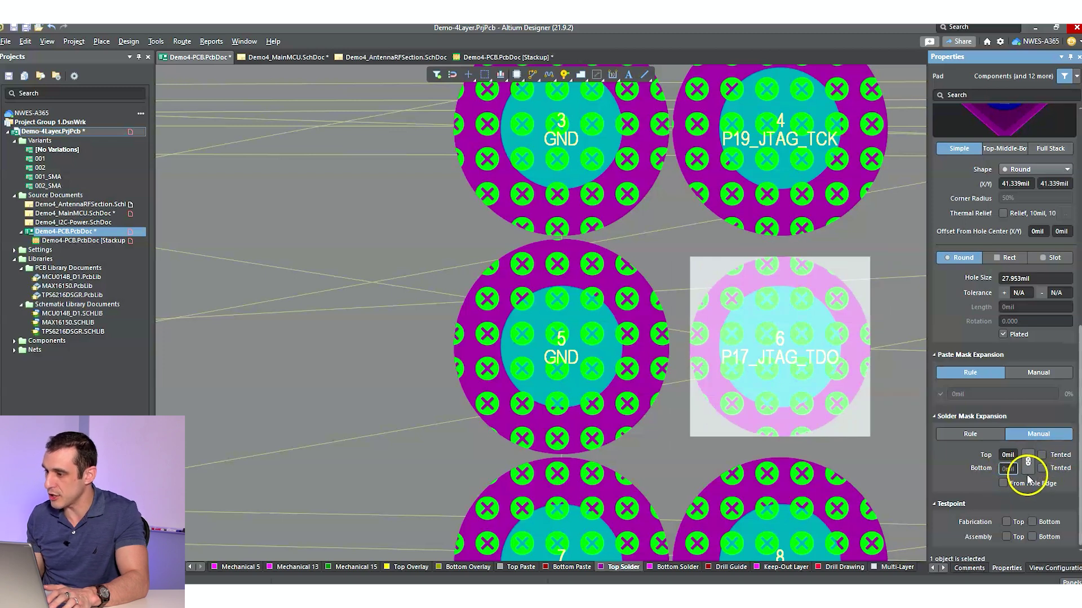
# - Inspect the solder mask expansion properties of J12 pad 8 for comparison, and clear the selection
pyautogui.keyDown('ctrl'); pyautogui.scroll(-6, 569, 237); pyautogui.keyUp('ctrl')
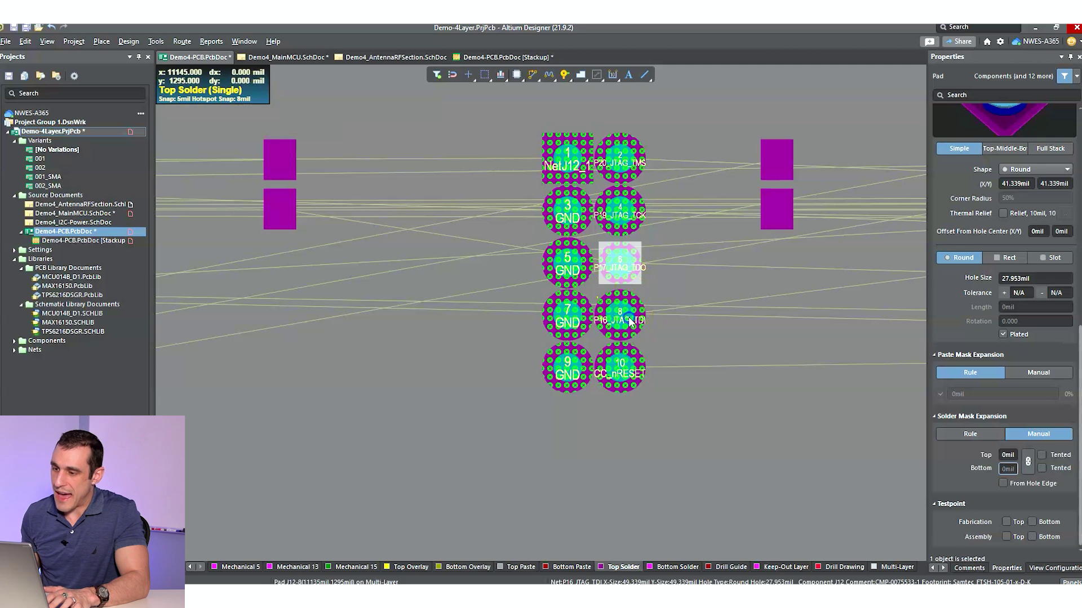
pyautogui.click(629, 321)
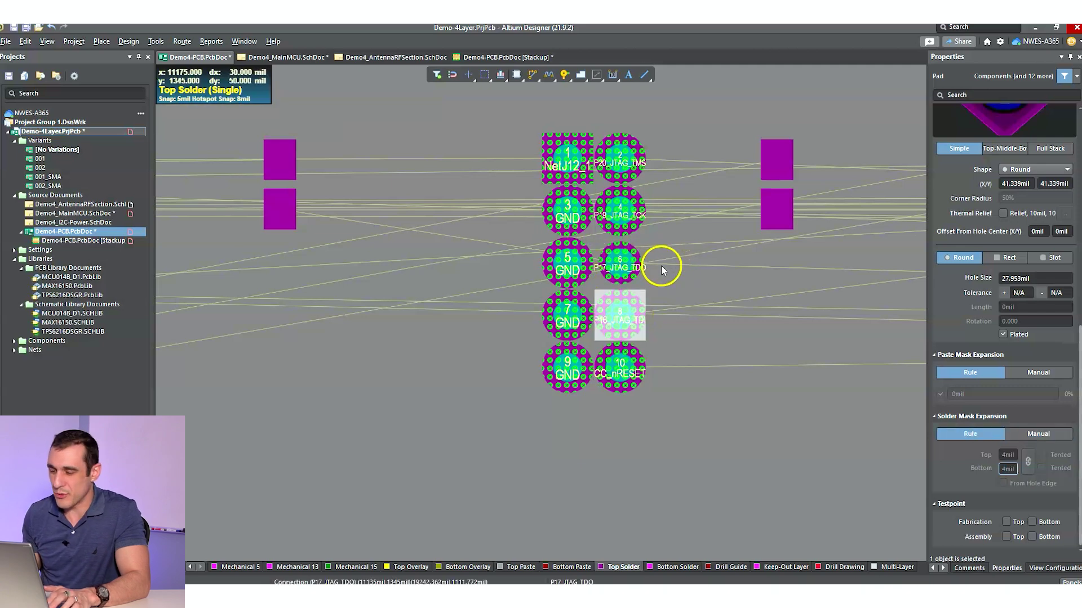
pyautogui.click(685, 243)
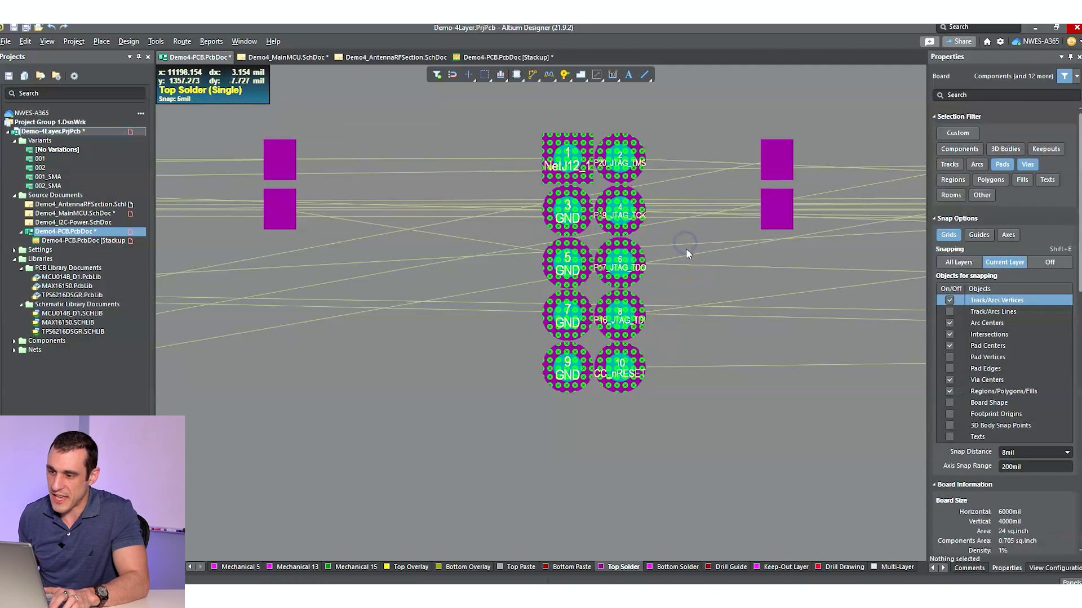
# - Set the SolderMaskExpansion design rule's top and bottom expansion to 0 mil for all objects and apply it
pyautogui.click(127, 42)
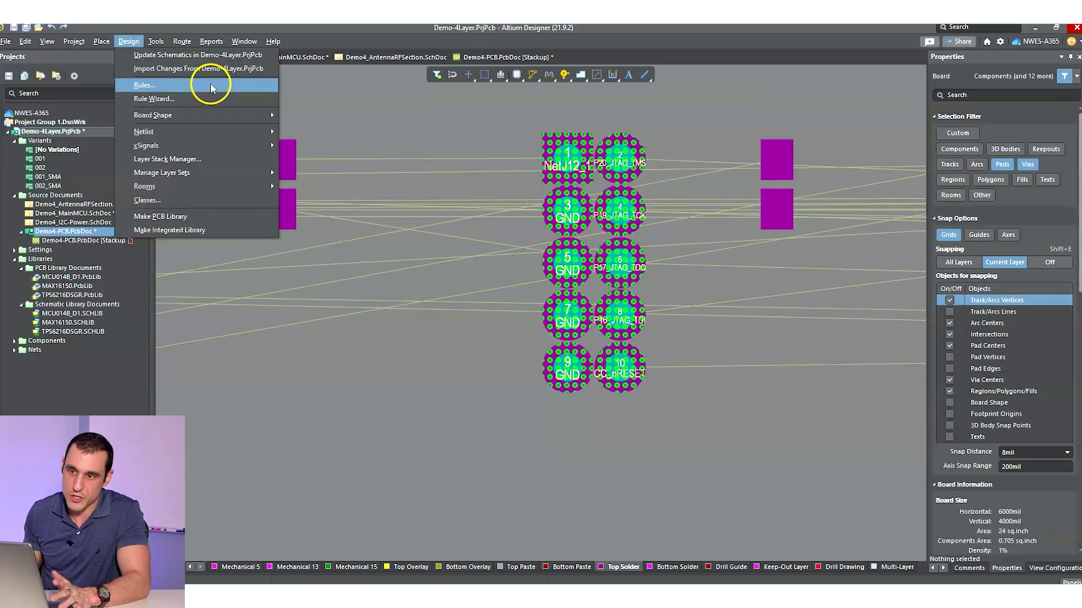
pyautogui.click(210, 86)
pyautogui.click(293, 243)
pyautogui.click(277, 243)
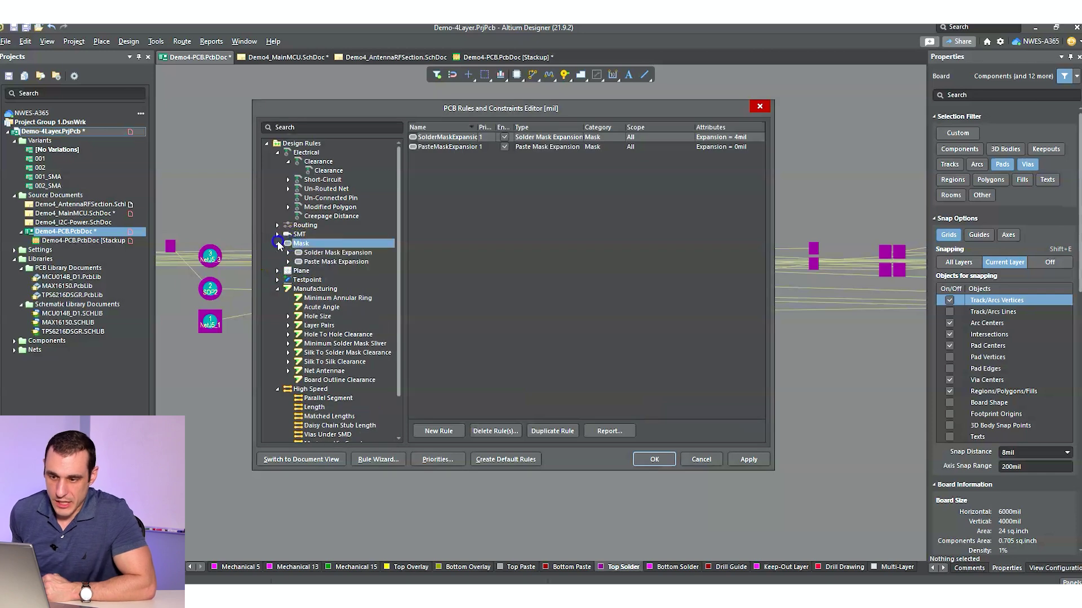
pyautogui.click(365, 252)
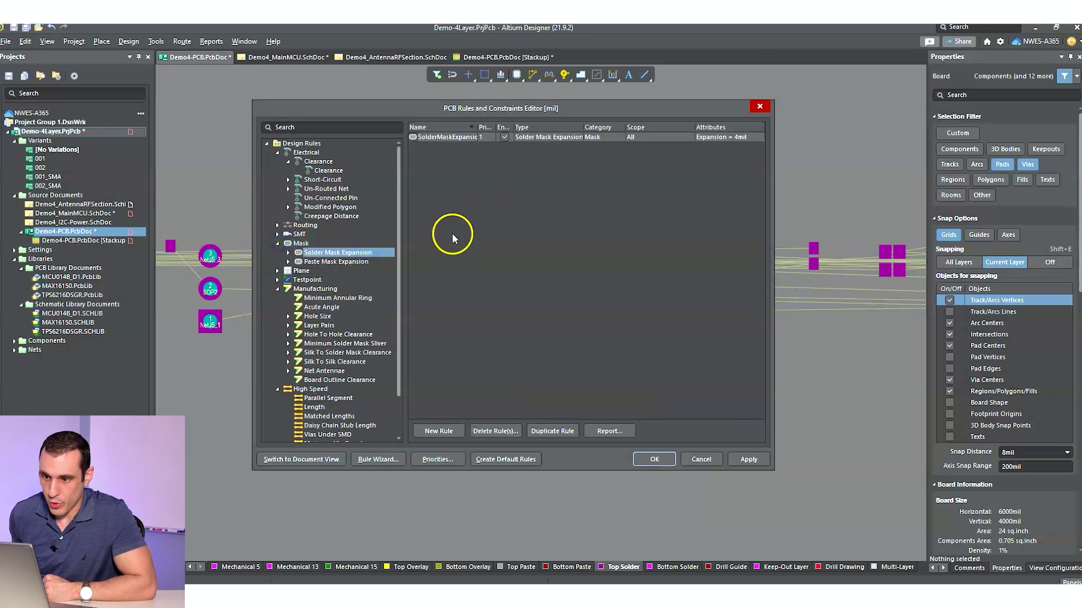
pyautogui.click(287, 253)
pyautogui.click(323, 263)
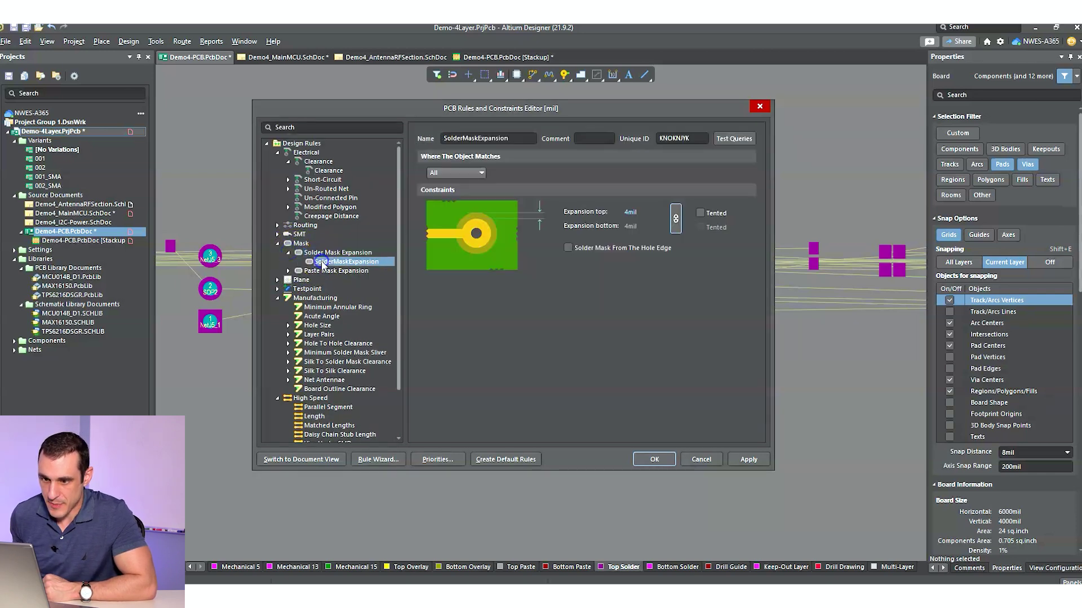
pyautogui.click(630, 215)
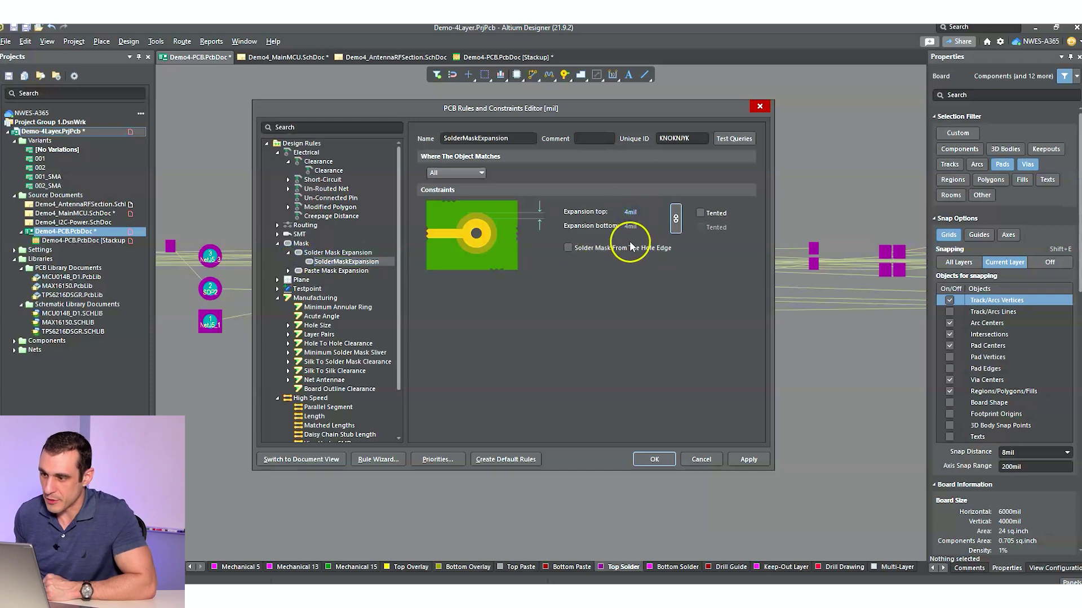
pyautogui.write('0')
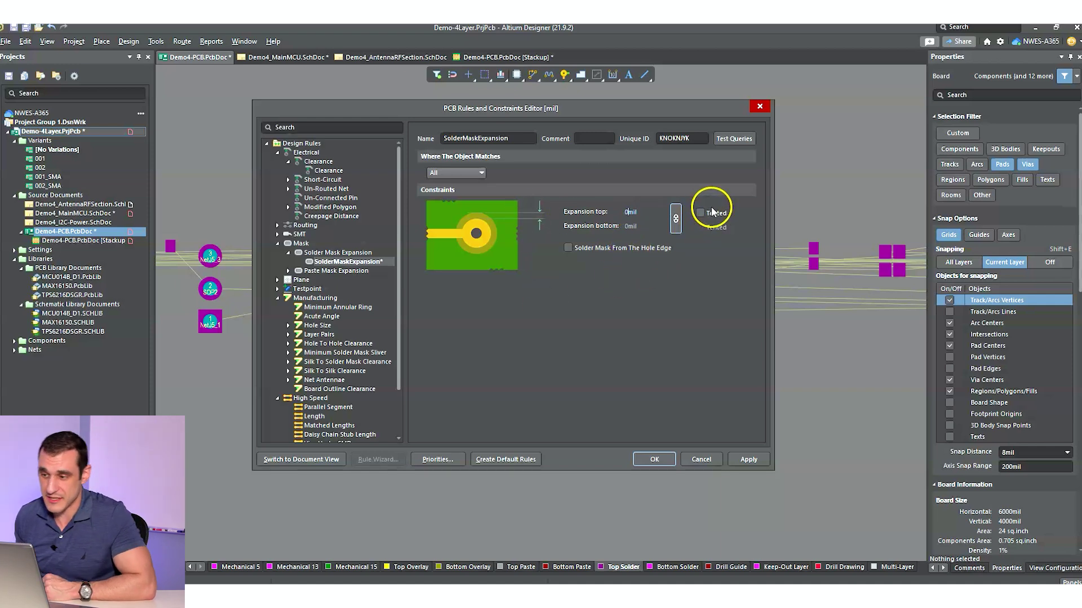
pyautogui.click(748, 459)
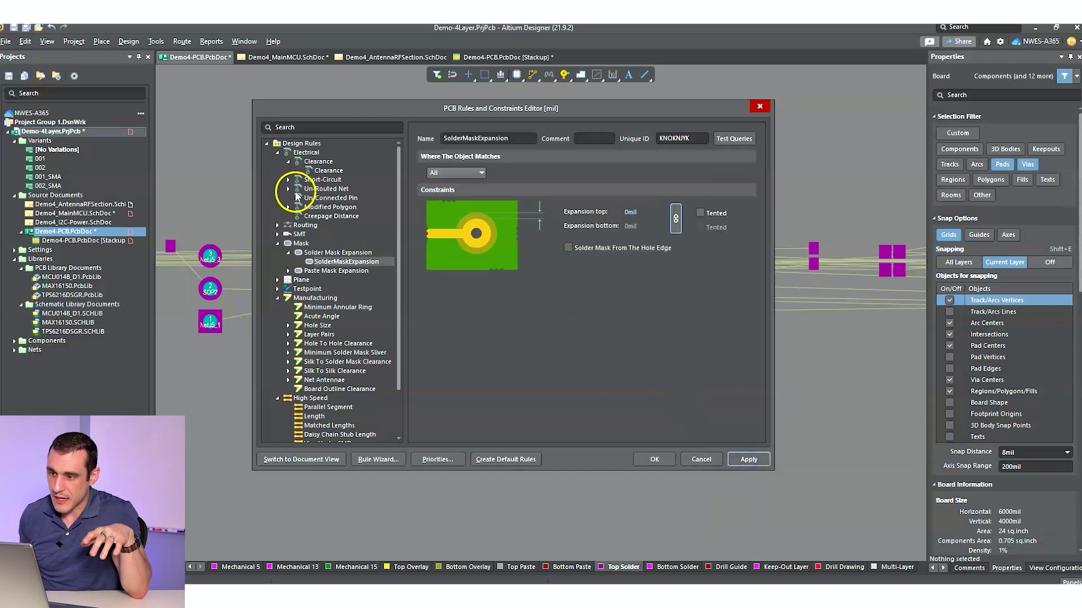
# - Set the Clearance rule's TH Pad to TH Pad value to 8 mil, save the rules, and check the pads of J12
pyautogui.click(333, 170)
pyautogui.moveTo(447, 111)
pyautogui.mouseDown()
pyautogui.moveTo(431, 118)
pyautogui.moveTo(447, 334)
pyautogui.moveTo(449, 324)
pyautogui.moveTo(424, 344)
pyautogui.moveTo(465, 372)
pyautogui.moveTo(454, 124)
pyautogui.mouseUp()
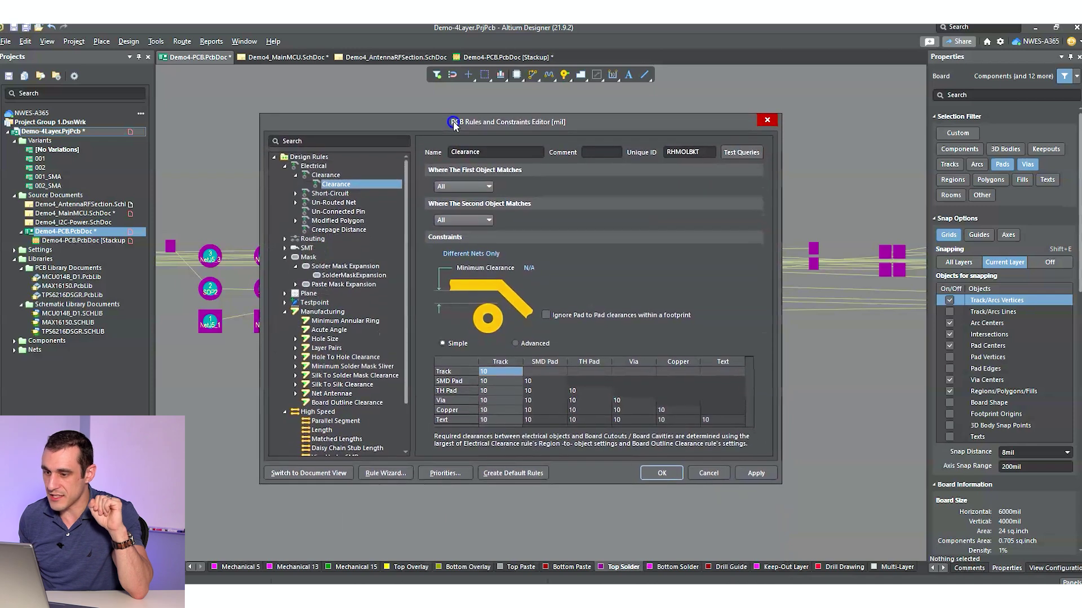
pyautogui.click(579, 391)
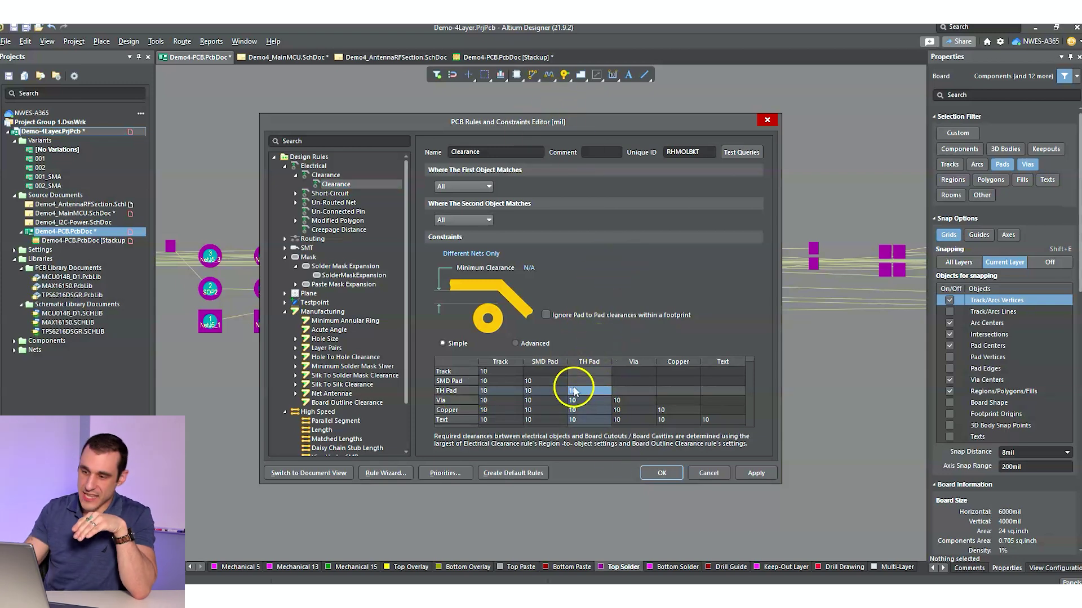
pyautogui.scroll(-1, 543, 426)
pyautogui.scroll(1, 542, 420)
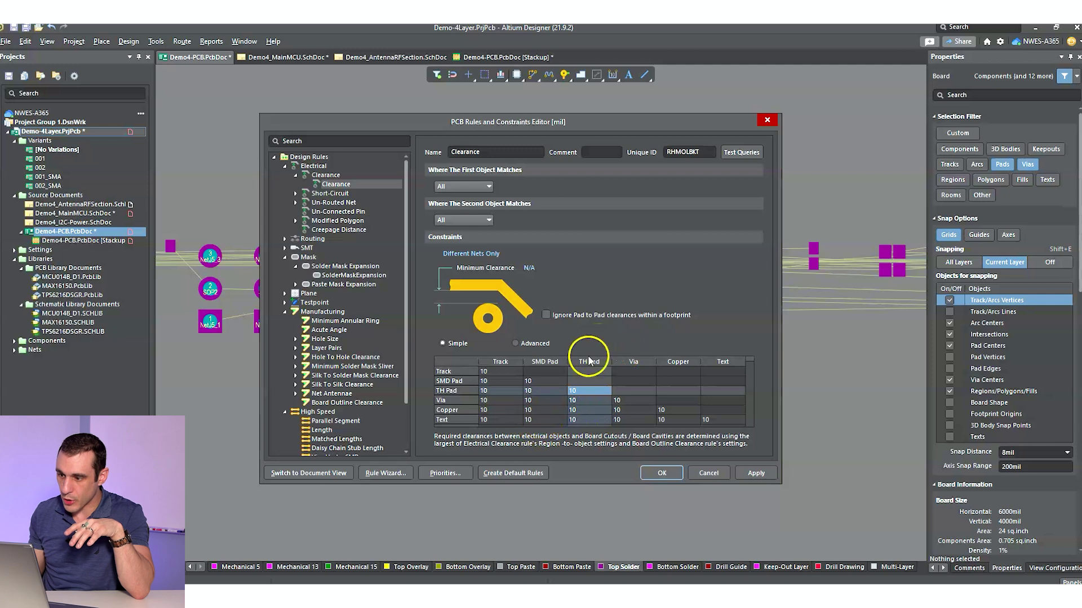
pyautogui.write('8')
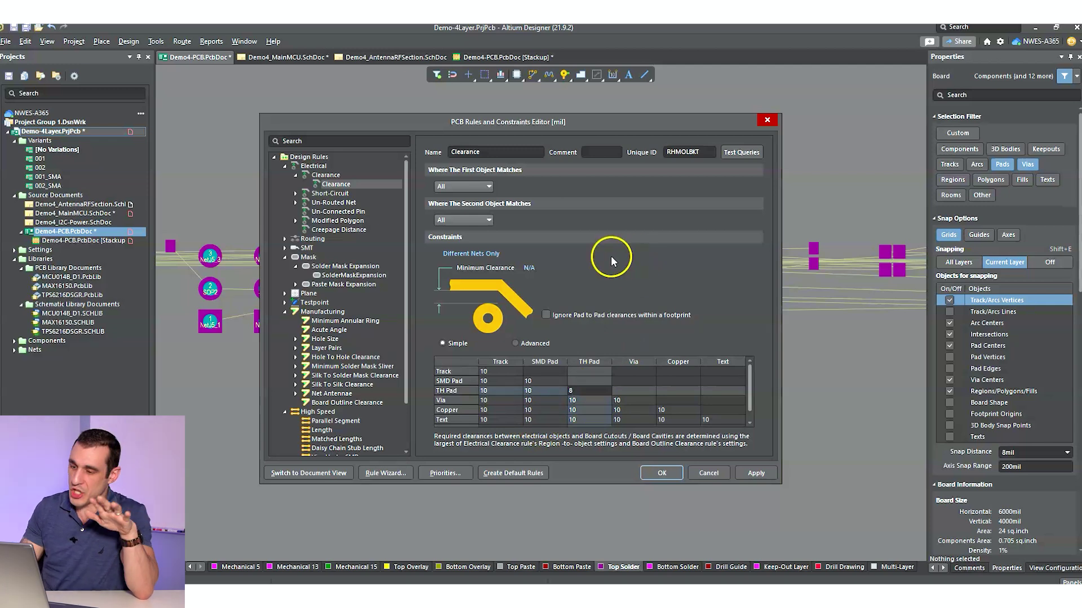
pyautogui.click(755, 473)
pyautogui.click(661, 473)
pyautogui.keyDown('ctrl'); pyautogui.scroll(4, 543, 258); pyautogui.keyUp('ctrl')
pyautogui.keyDown('ctrl'); pyautogui.scroll(4, 545, 269); pyautogui.keyUp('ctrl')
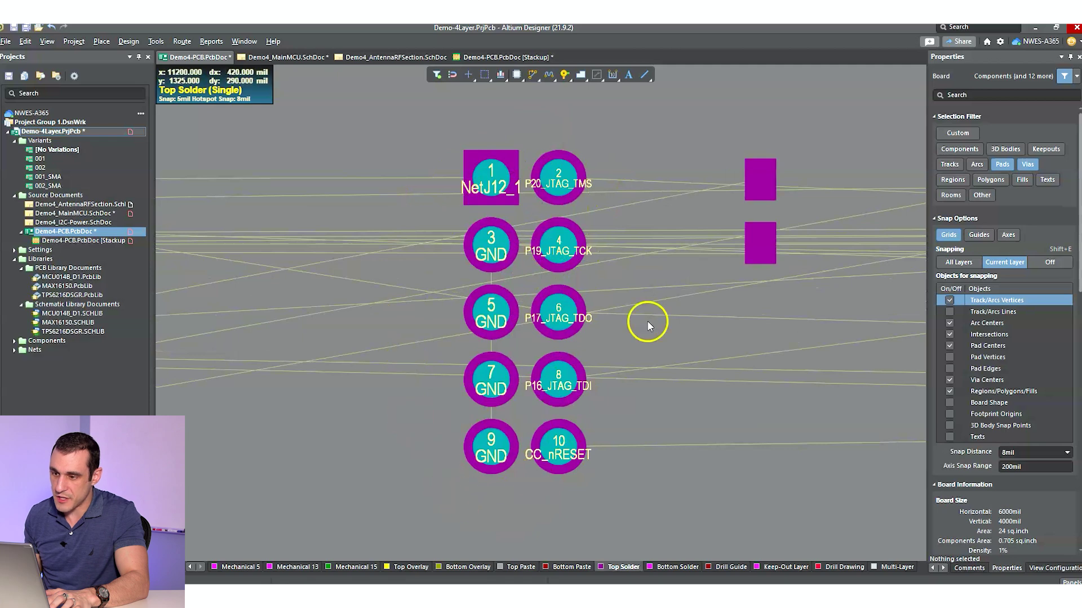
pyautogui.keyDown('ctrl'); pyautogui.scroll(1, 529, 264); pyautogui.keyUp('ctrl')
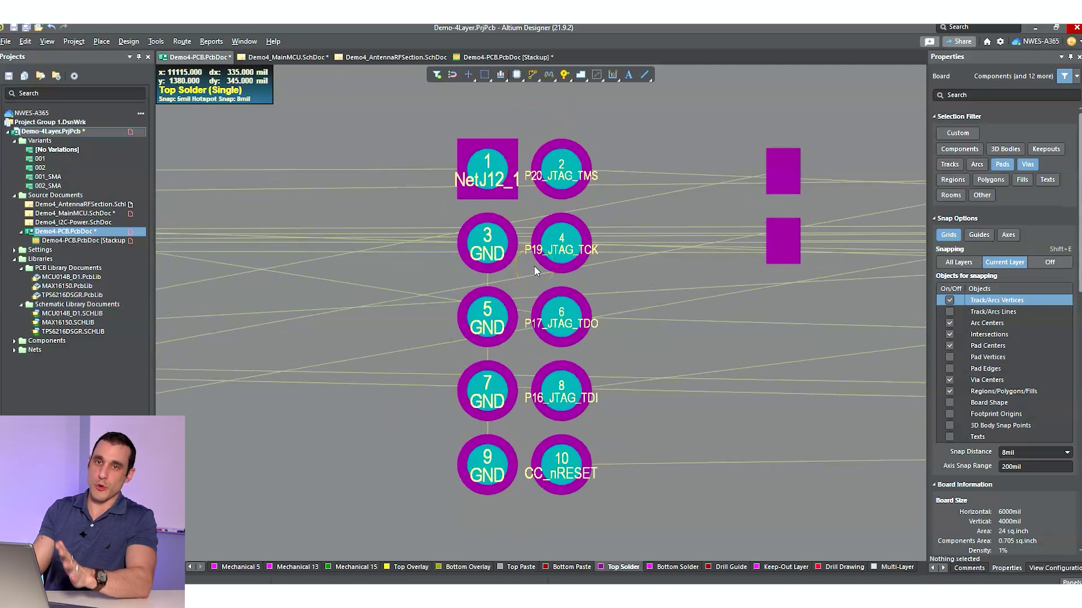
# - Reopen the design rules, review the Clearance rule's TH Pad and Via to SMD Pad entries, and close them
pyautogui.keyDown('ctrl'); pyautogui.scroll(-4, 549, 299); pyautogui.keyUp('ctrl')
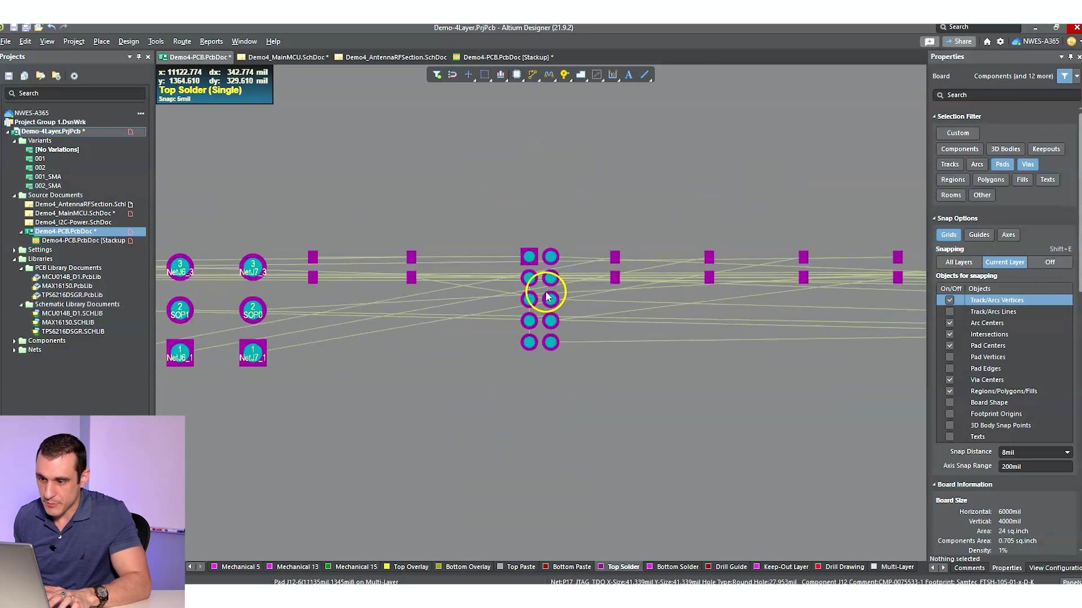
pyautogui.click(129, 41)
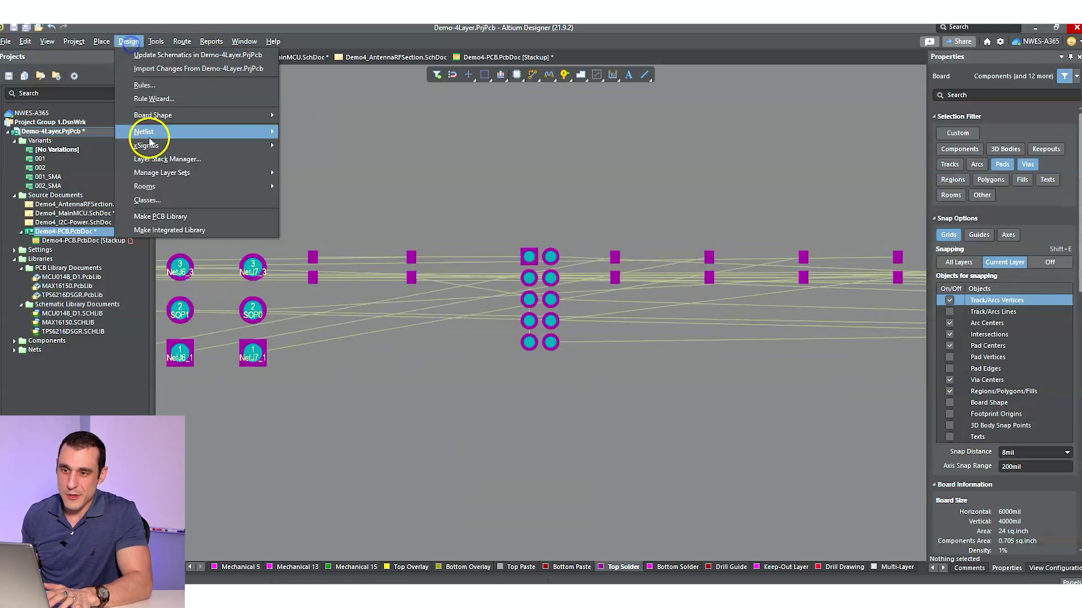
pyautogui.click(144, 85)
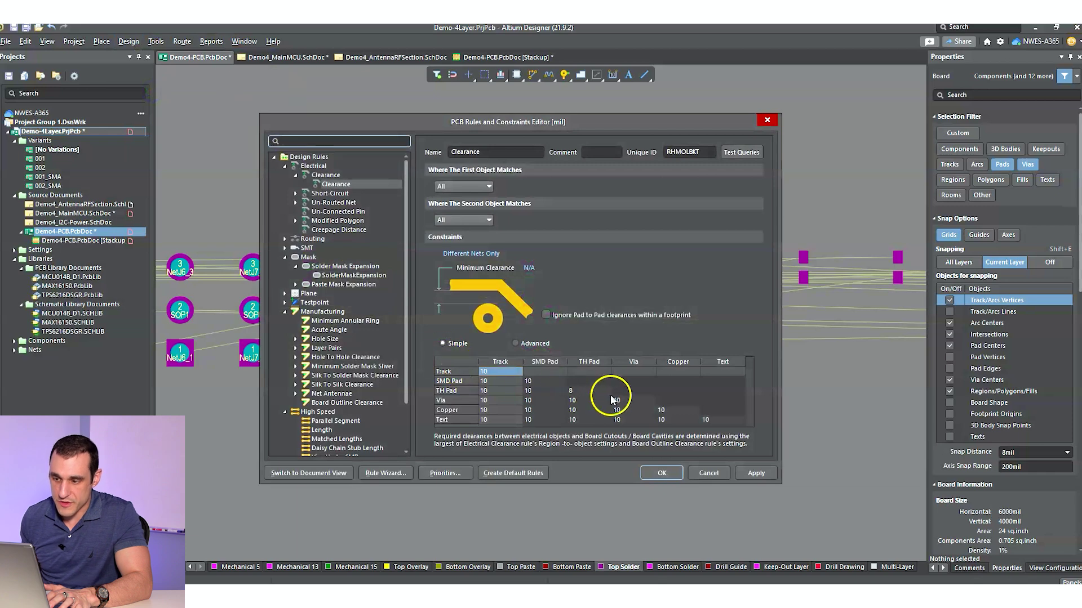
pyautogui.click(570, 390)
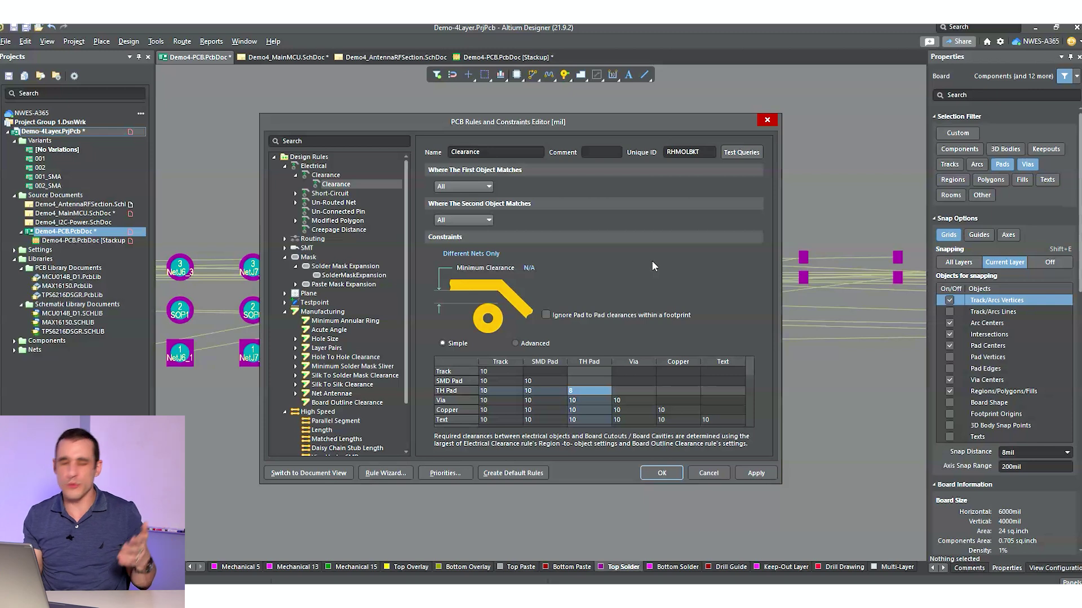
pyautogui.click(528, 400)
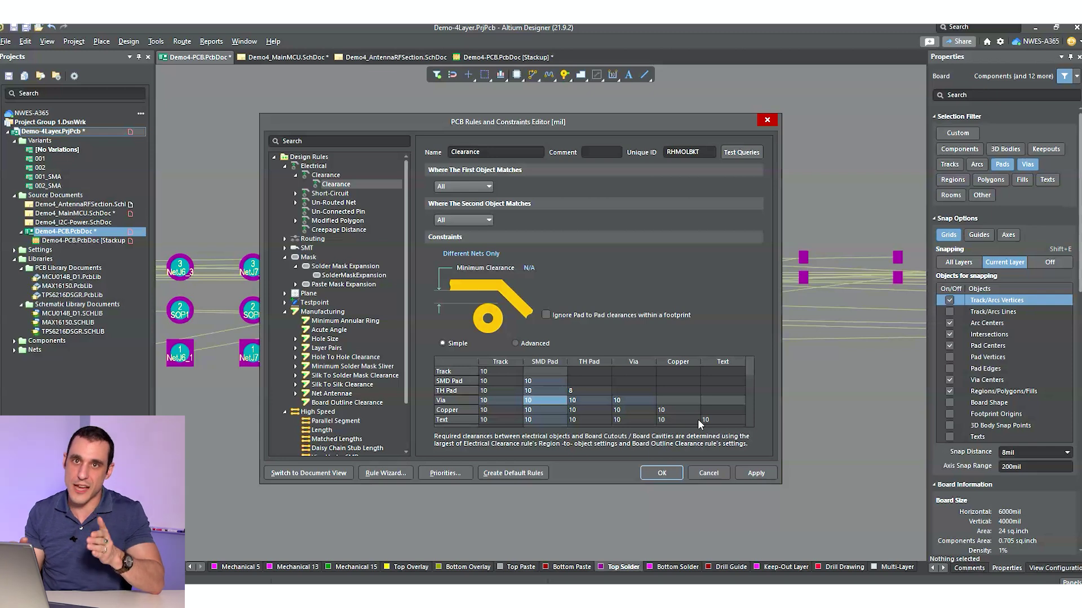
pyautogui.click(662, 474)
# - Locate the violating capacitor C40 and examine the clearance and solder mask expansion of its two pads
pyautogui.keyDown('shift'); pyautogui.hscroll(5, 583, 395); pyautogui.keyUp('shift')
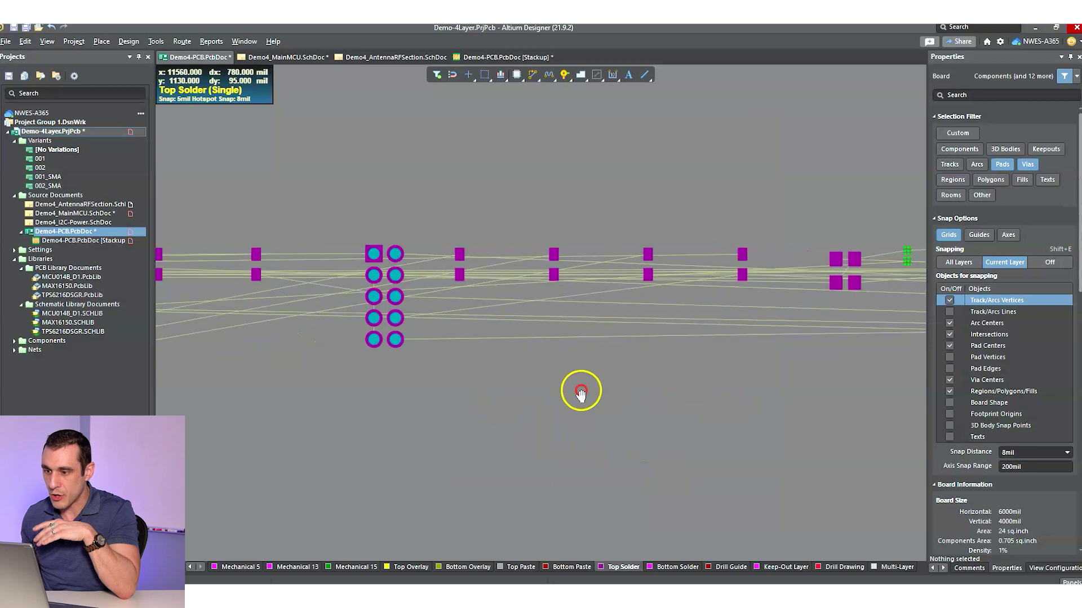
pyautogui.keyDown('shift'); pyautogui.hscroll(6, 714, 387); pyautogui.keyUp('shift')
pyautogui.scroll(2, 627, 357)
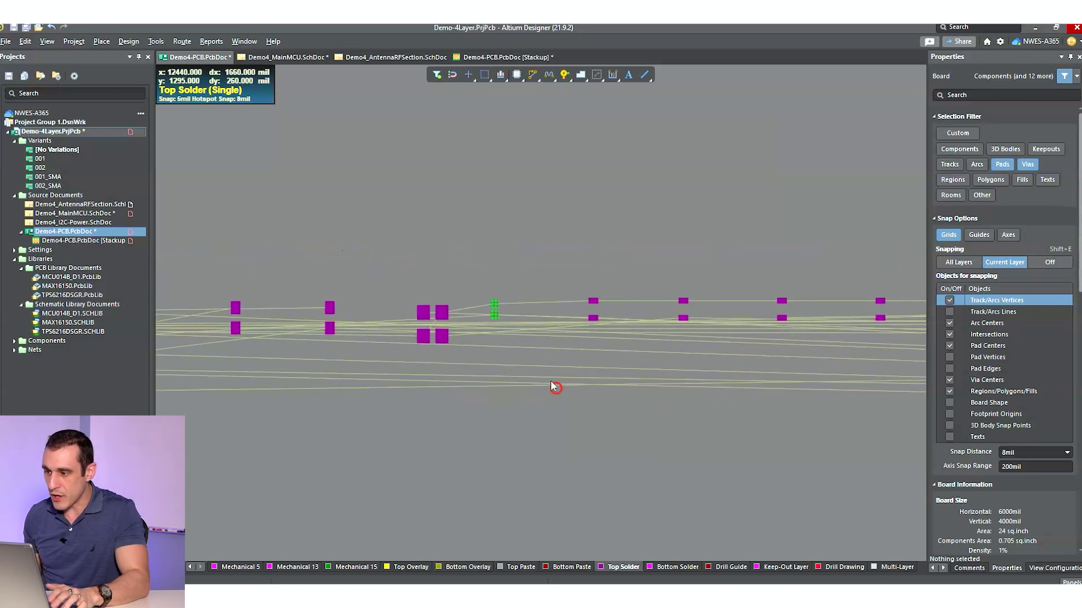
pyautogui.keyDown('ctrl'); pyautogui.scroll(10, 508, 324); pyautogui.keyUp('ctrl')
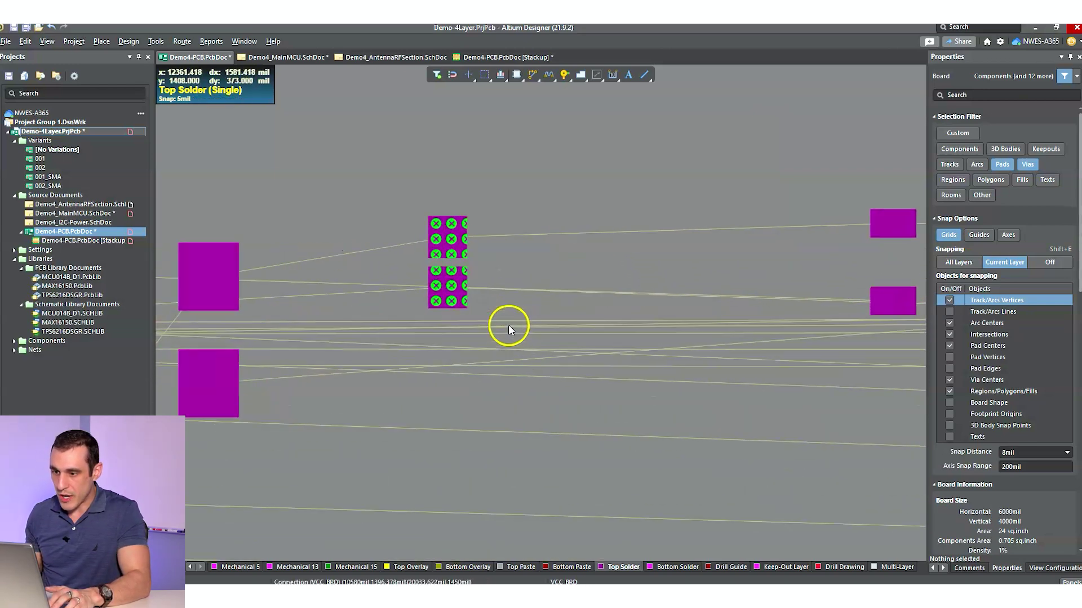
pyautogui.keyDown('ctrl'); pyautogui.scroll(4, 491, 227); pyautogui.keyUp('ctrl')
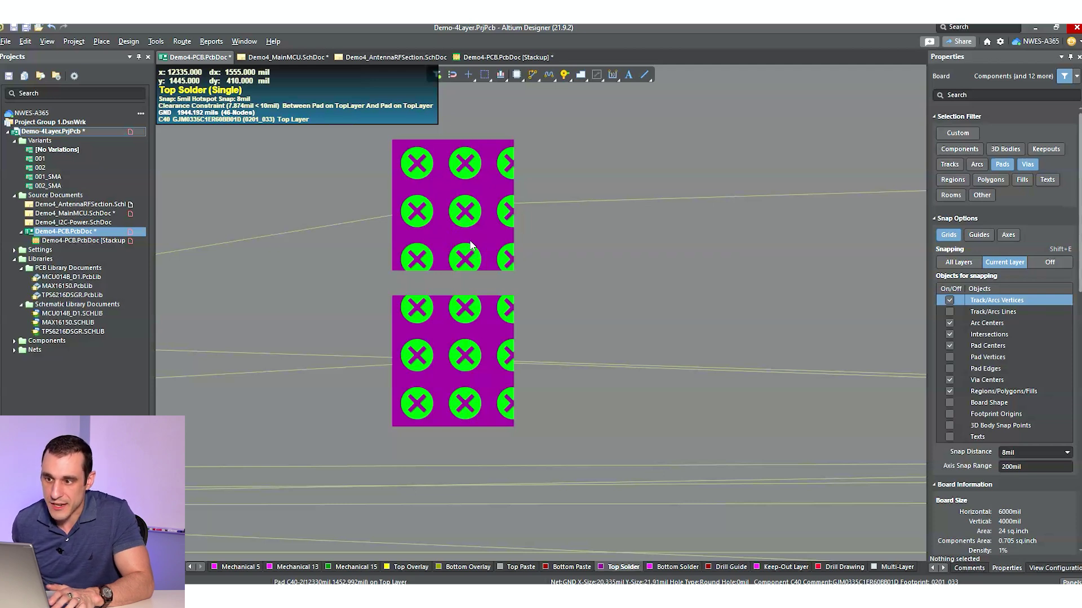
pyautogui.click(458, 235)
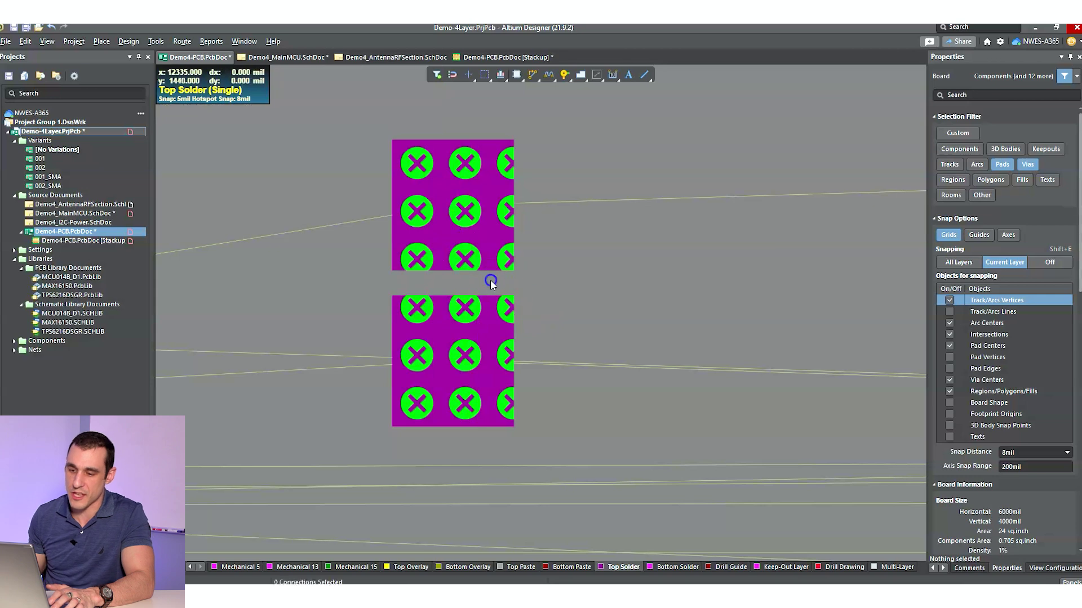
pyautogui.click(490, 230)
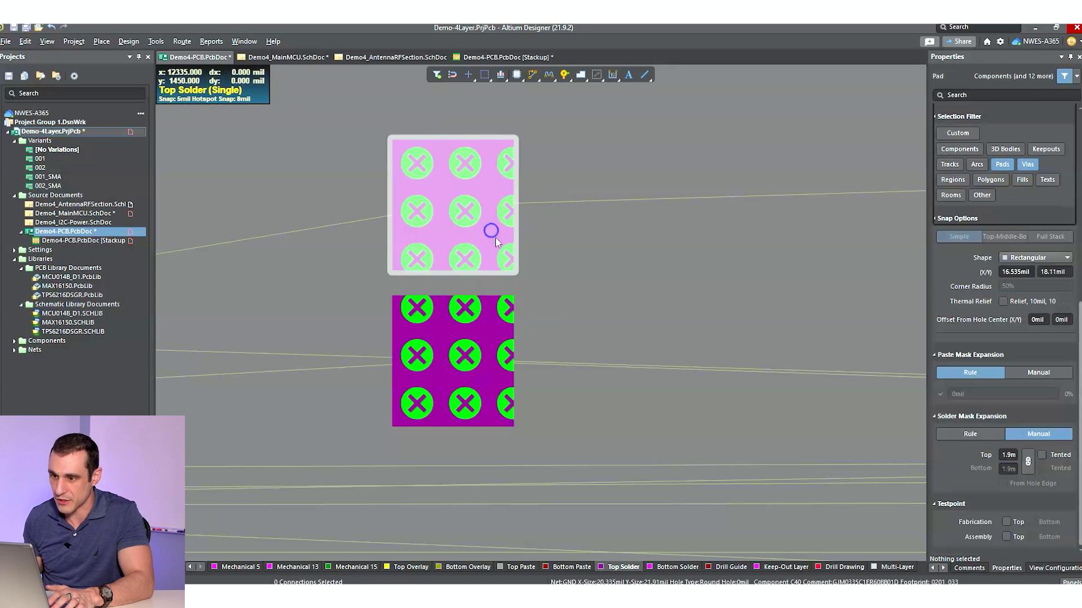
pyautogui.click(454, 373)
pyautogui.click(628, 266)
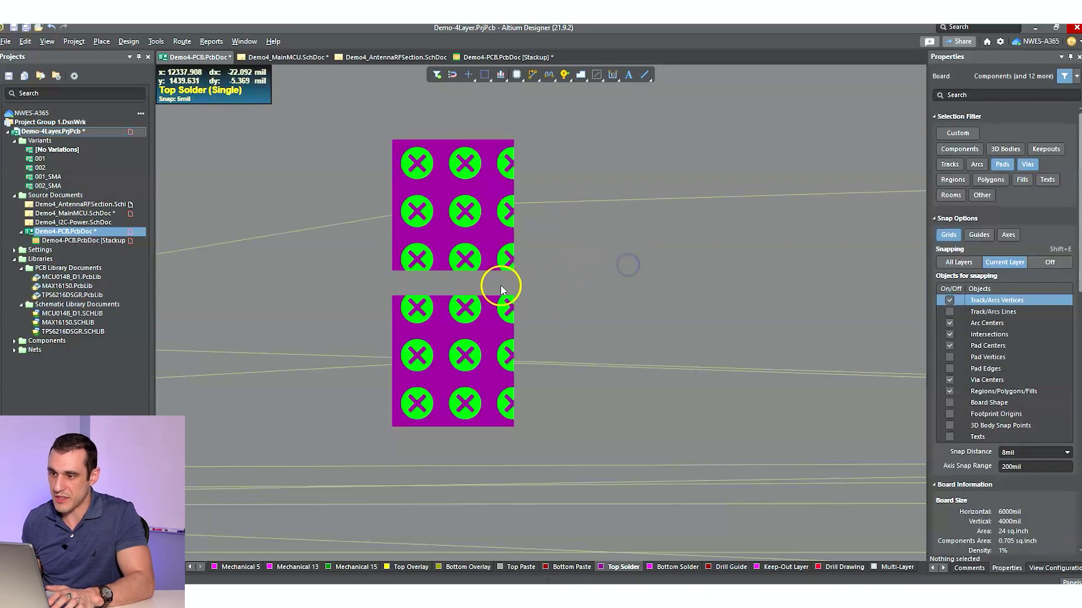
pyautogui.keyDown('ctrl'); pyautogui.scroll(-2, 507, 284); pyautogui.keyUp('ctrl')
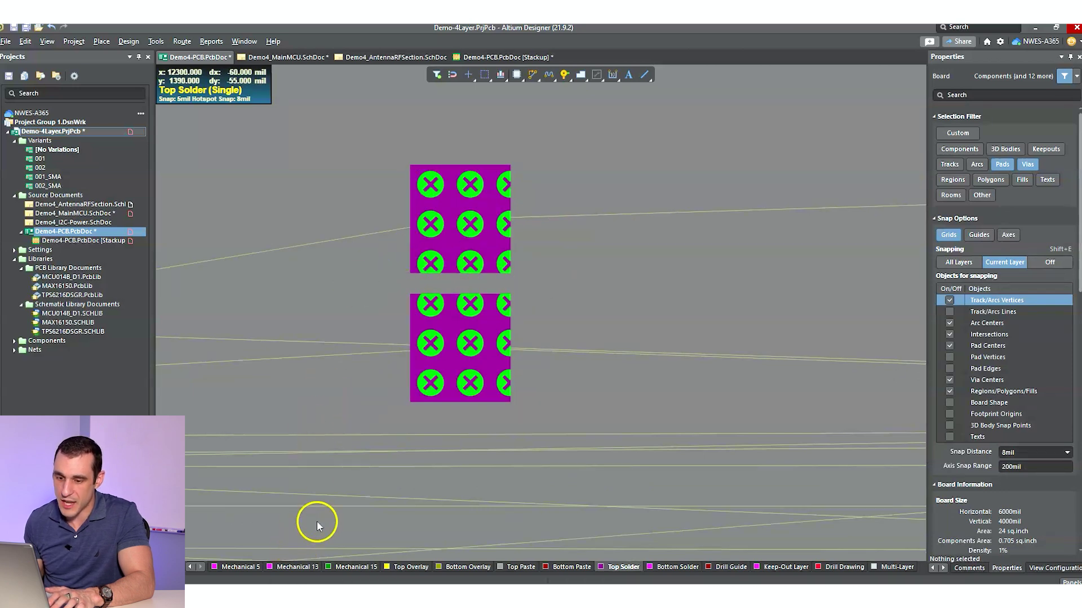
# - Compare the two pads of C40 on the Top Layer with their openings on the Top Solder layer
pyautogui.click(189, 566)
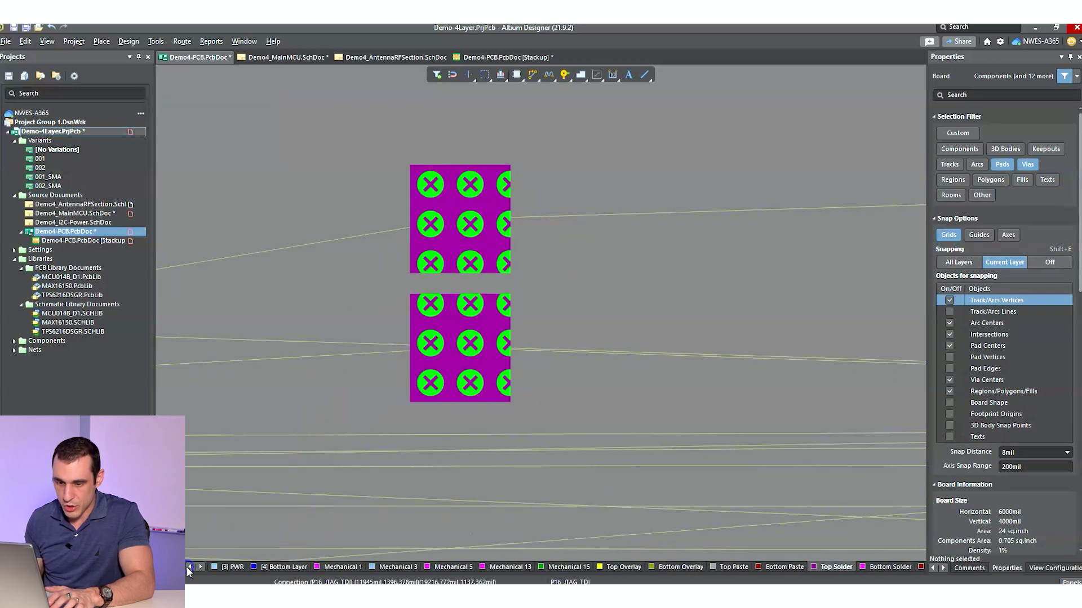
pyautogui.click(231, 567)
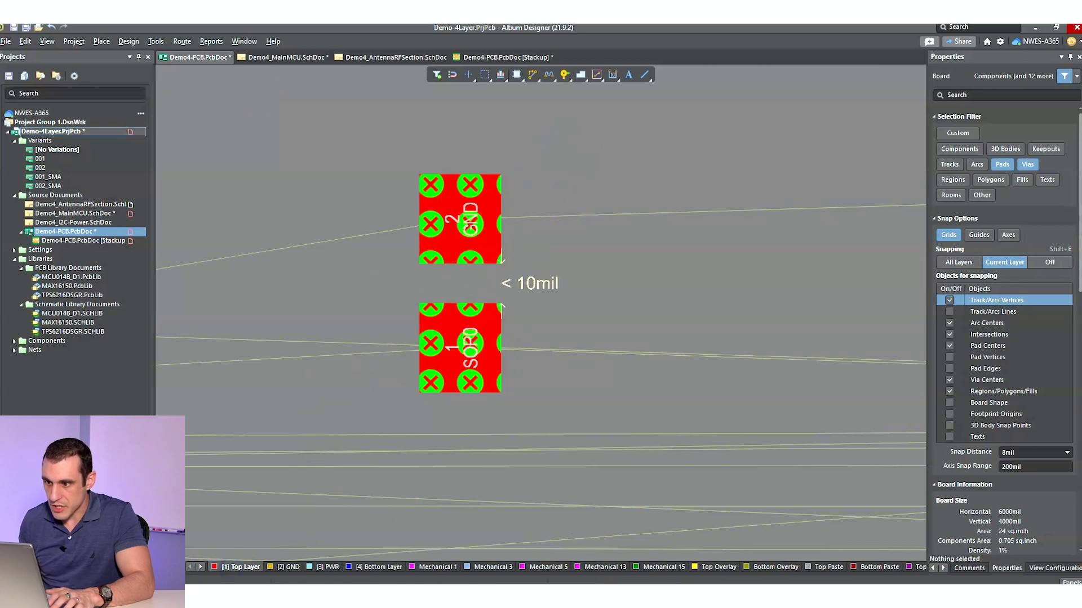
pyautogui.click(202, 566)
pyautogui.click(202, 566)
pyautogui.click(202, 567)
pyautogui.click(202, 567)
pyautogui.click(678, 566)
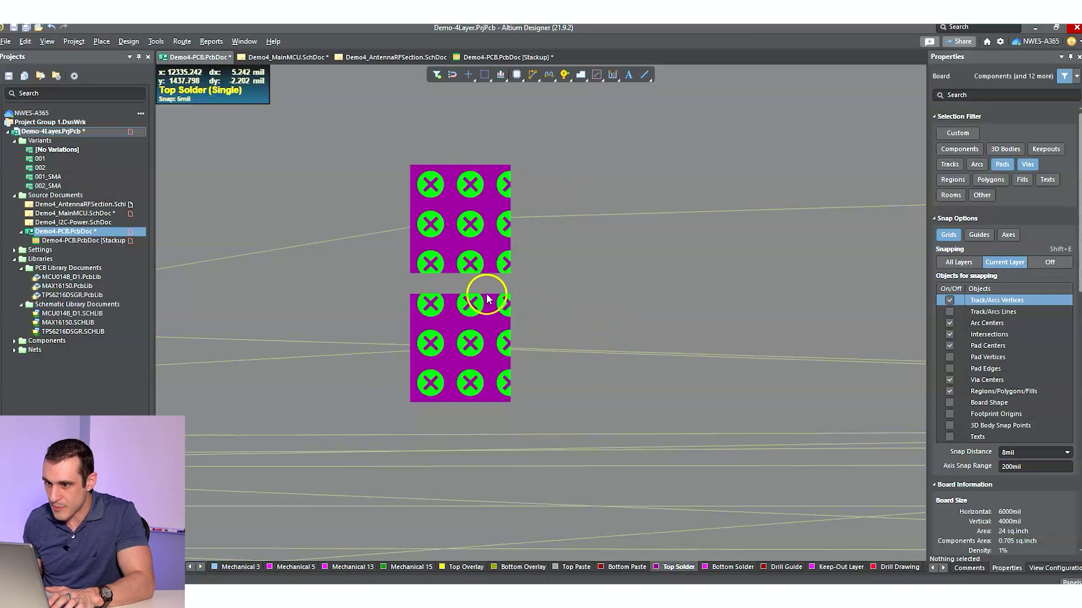
pyautogui.click(194, 567)
pyautogui.click(194, 566)
pyautogui.click(194, 567)
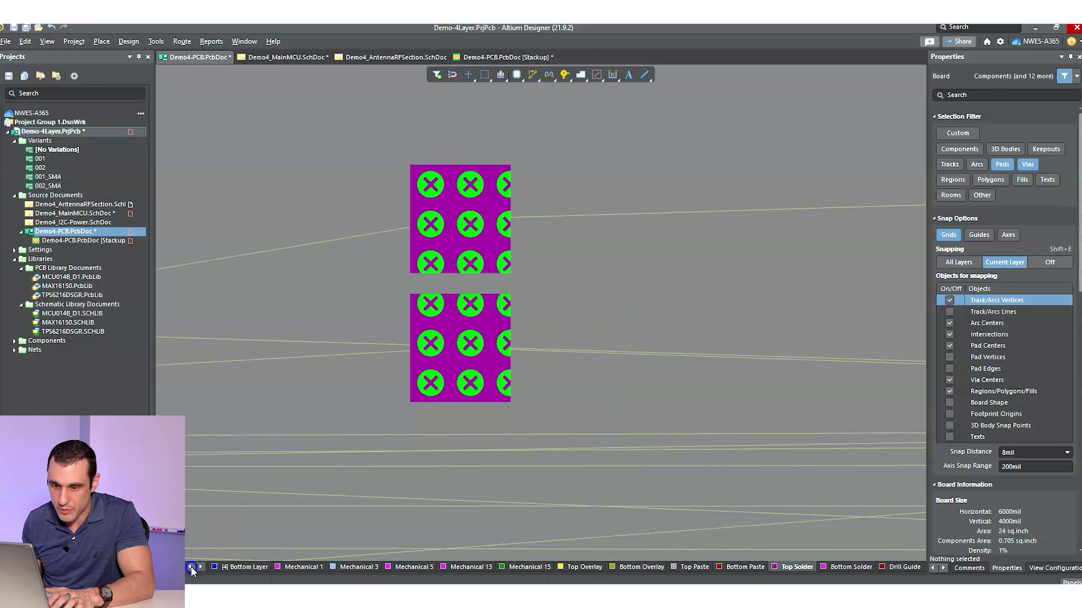
# - Show the Top Layer, restrict the selection filter to components only, and select component U4
pyautogui.keyDown('ctrl'); pyautogui.scroll(-4, 401, 297); pyautogui.keyUp('ctrl')
pyautogui.keyDown('ctrl'); pyautogui.scroll(-6, 401, 296); pyautogui.keyUp('ctrl')
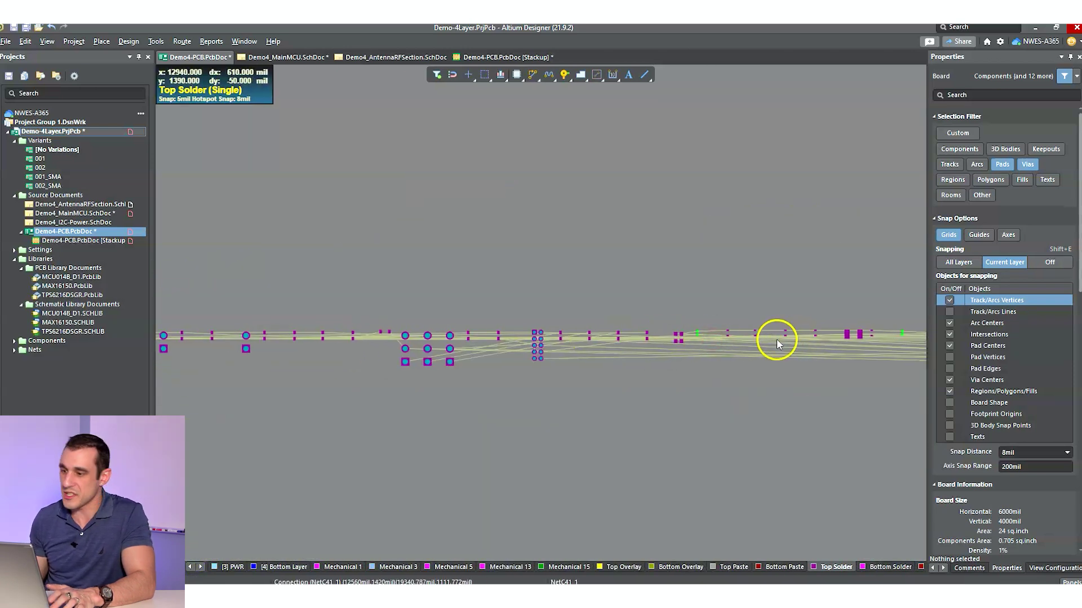
pyautogui.moveTo(723, 371); pyautogui.dragTo(389, 362, button='right')
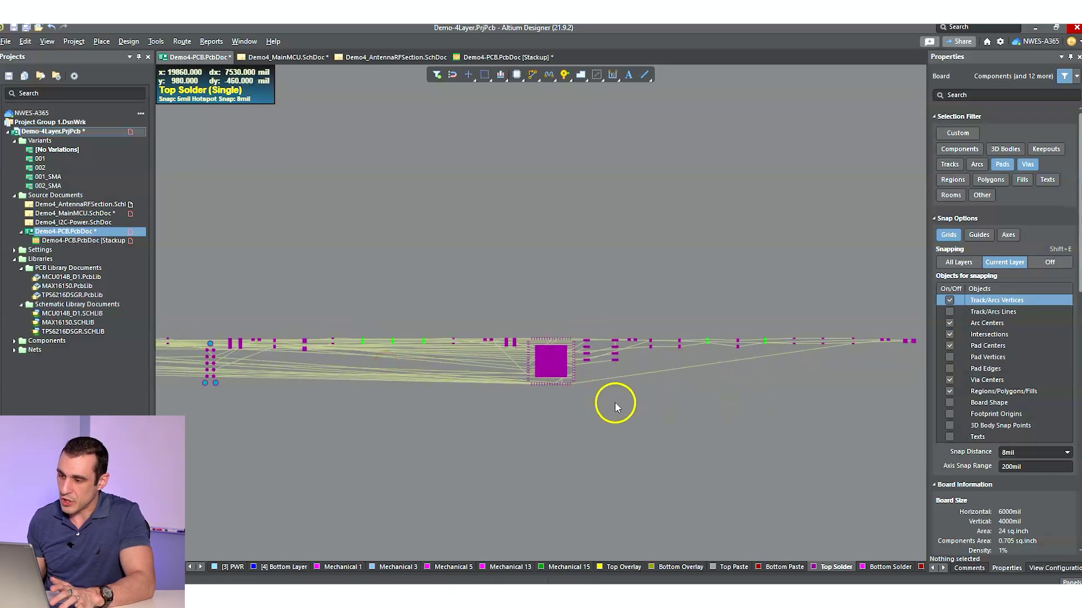
pyautogui.click(190, 567)
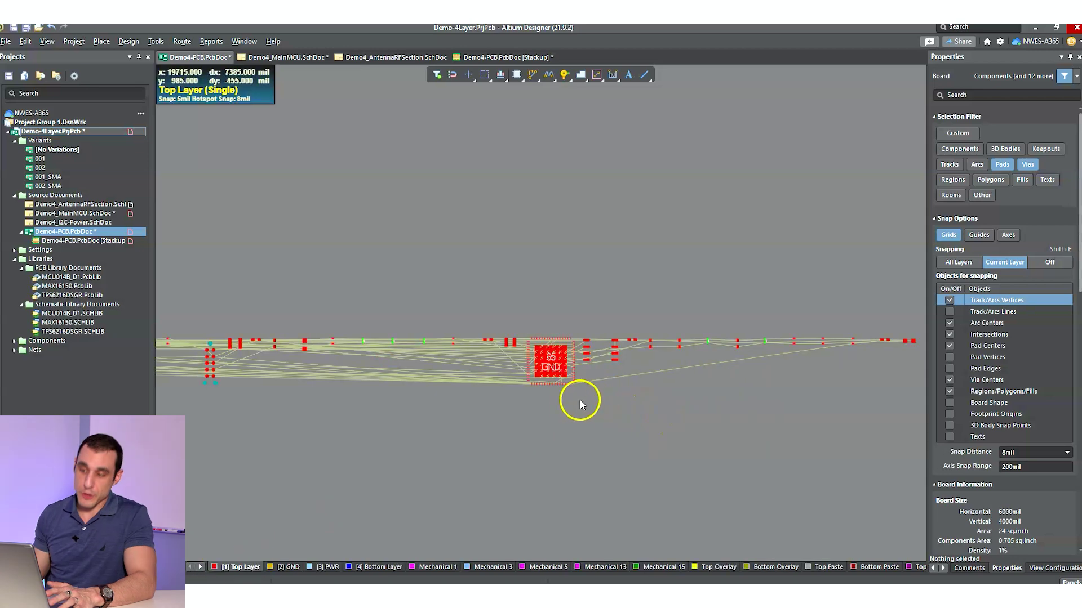
pyautogui.moveTo(567, 442); pyautogui.dragTo(608, 459, button='right')
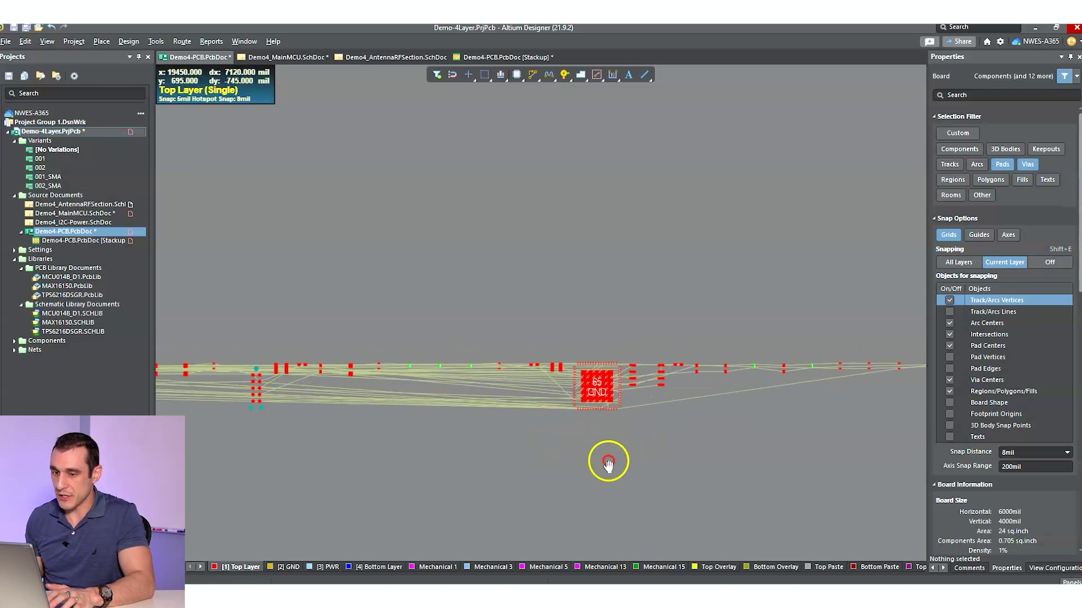
pyautogui.moveTo(592, 392); pyautogui.dragTo(529, 433)
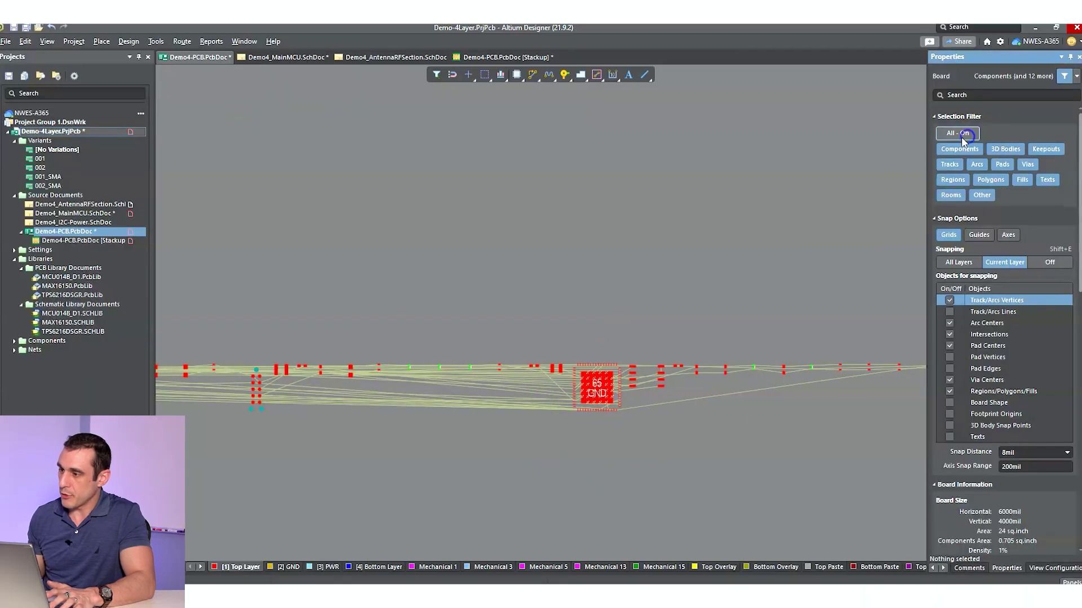
pyautogui.click(955, 135)
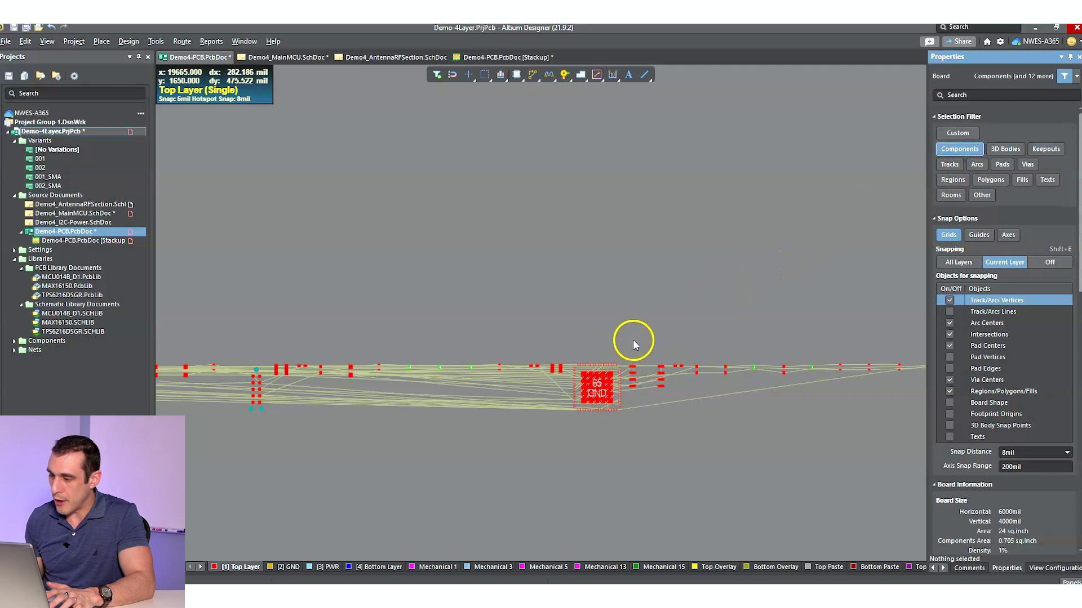
pyautogui.moveTo(625, 344); pyautogui.dragTo(571, 438)
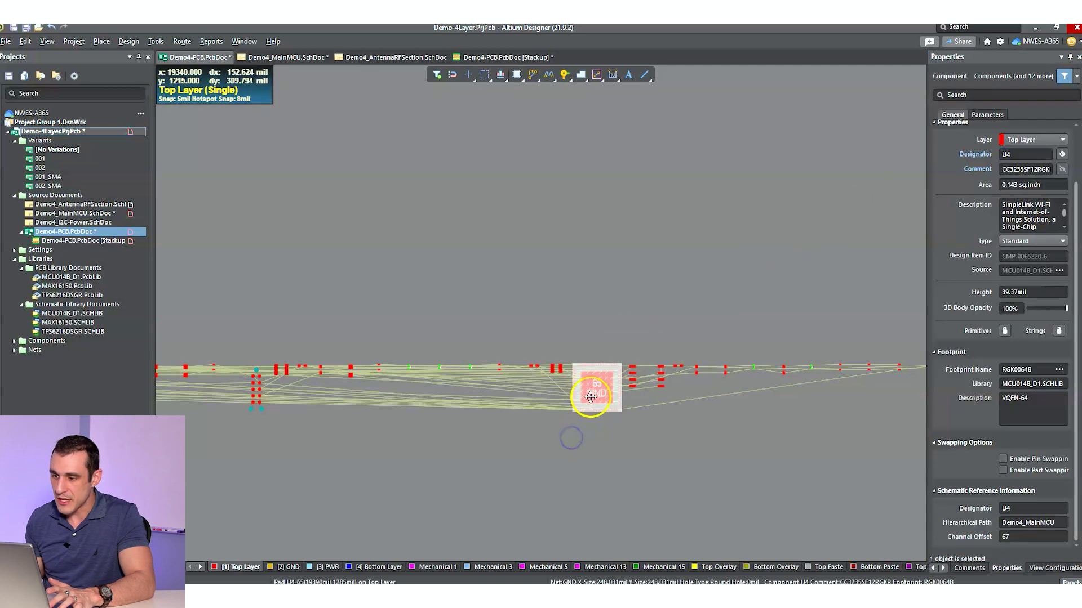
# - Move U4 from the row of unplaced parts into the board outline, near the board's lower right corner
pyautogui.moveTo(465, 434); pyautogui.dragTo(772, 425, button='right')
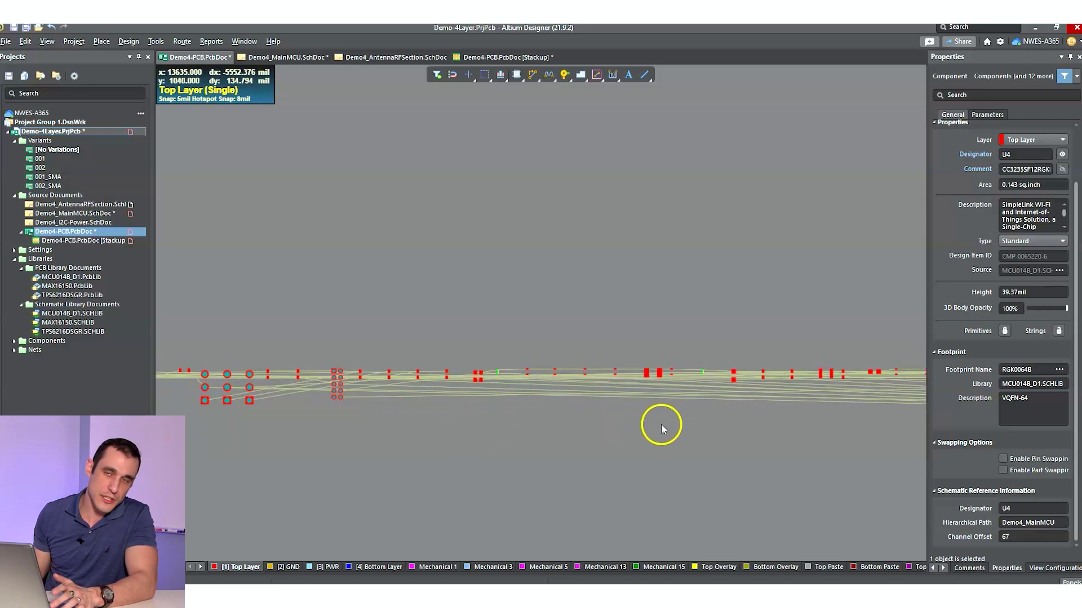
pyautogui.moveTo(631, 425); pyautogui.dragTo(890, 431, button='right')
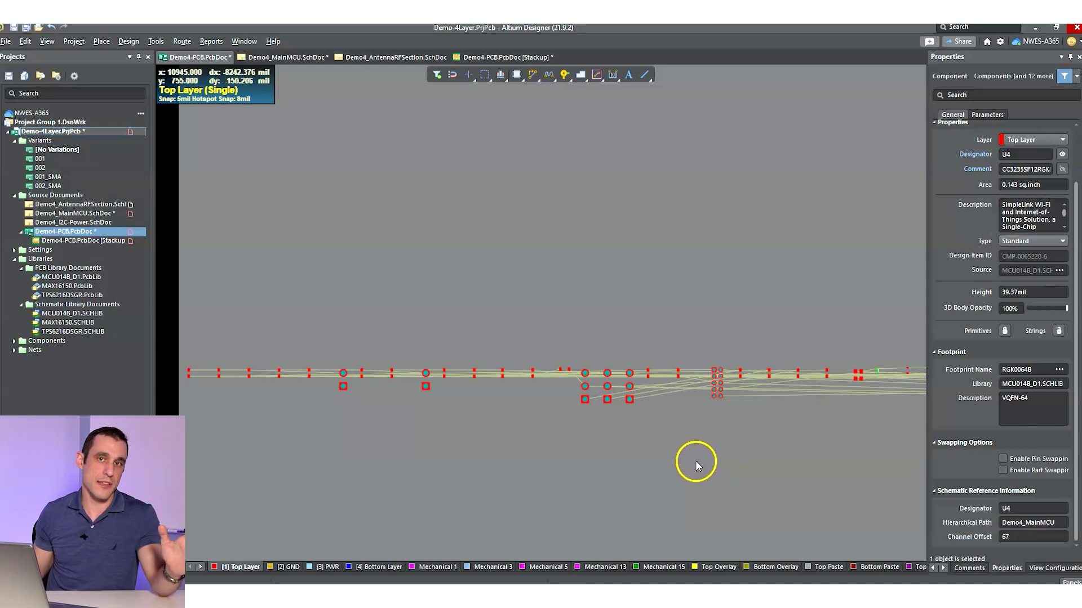
pyautogui.moveTo(719, 448); pyautogui.dragTo(415, 456, button='right')
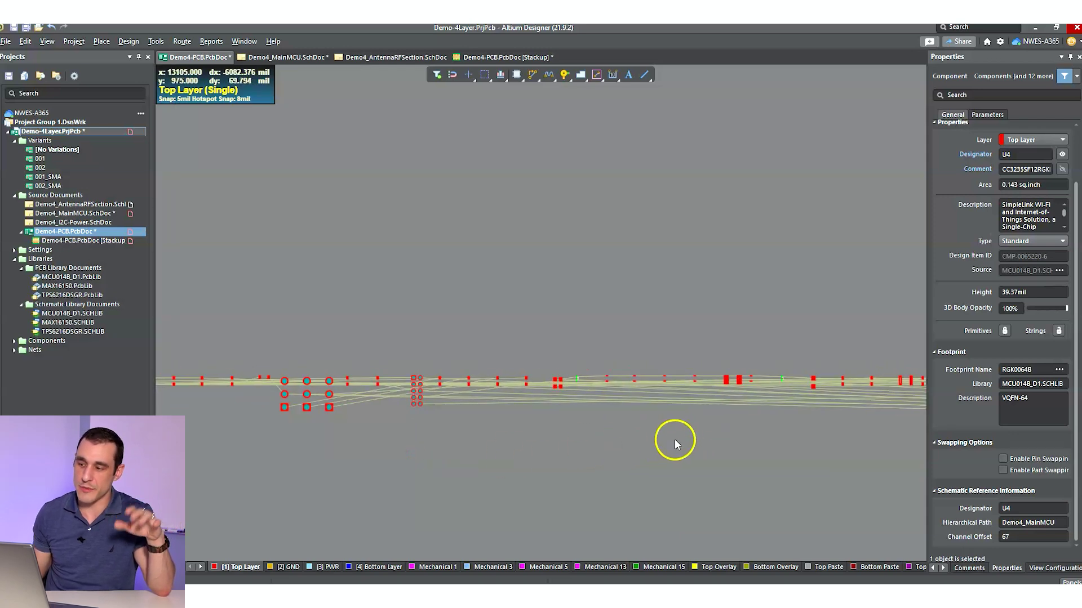
pyautogui.hotkey('ctrl', 'o')
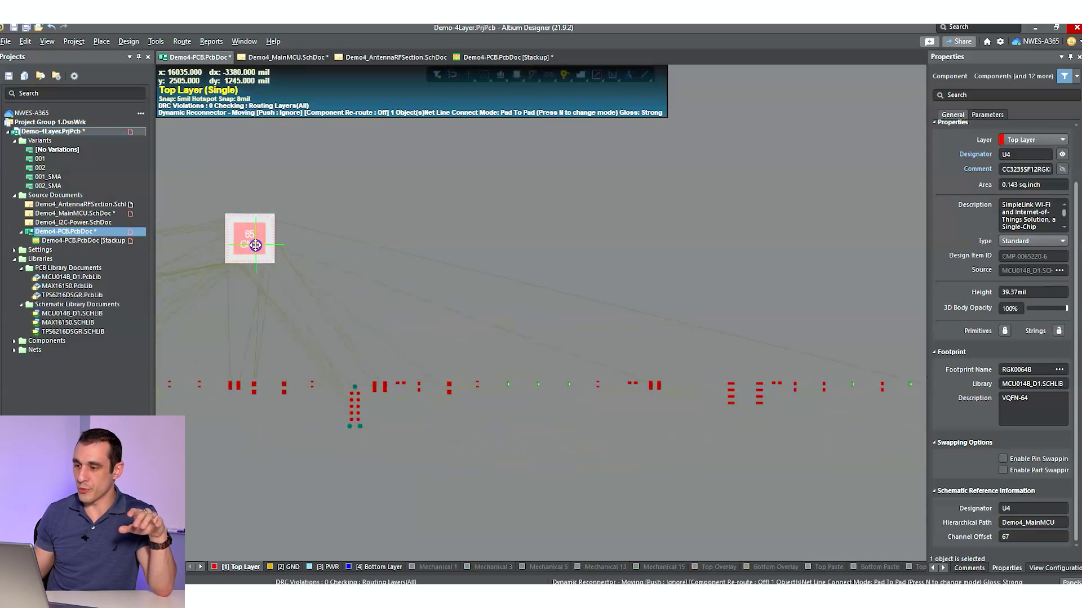
pyautogui.moveTo(252, 241); pyautogui.dragTo(693, 247, button='right')
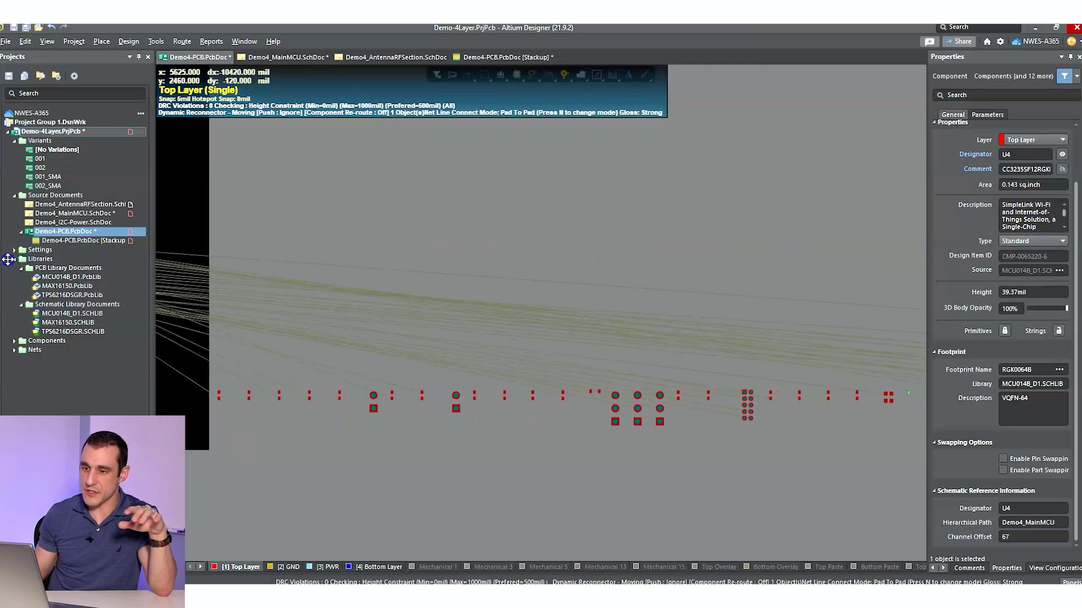
pyautogui.click(273, 332)
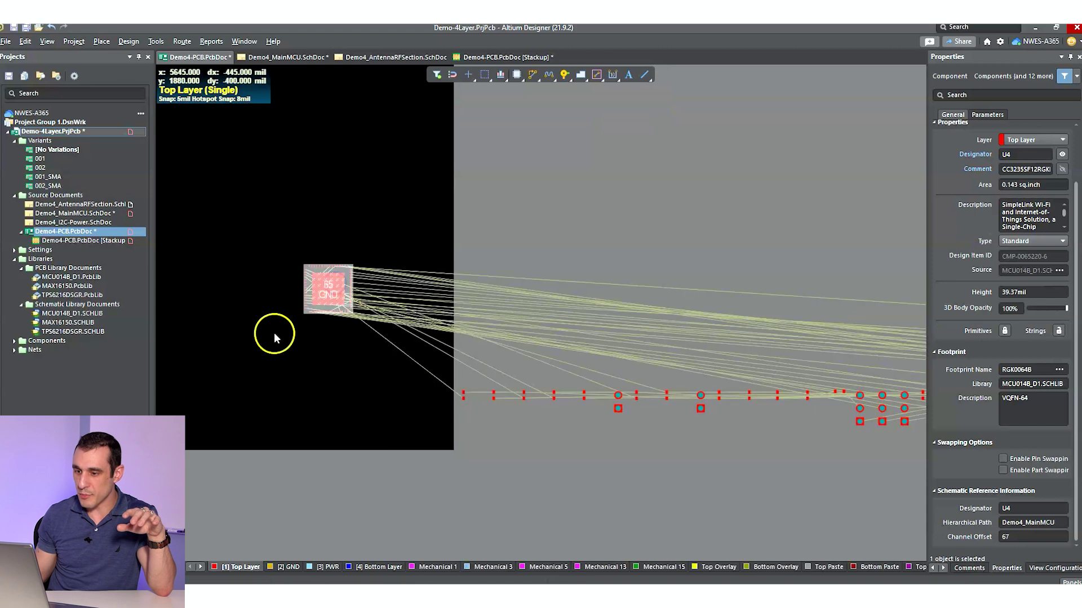
pyautogui.click(296, 320)
# - Inspect U4's pads along its lower edge and check the RF_BG, A_TX and A_RX pins against the Demo4_MainMCU schematic
pyautogui.moveTo(283, 319); pyautogui.dragTo(476, 364, button='right')
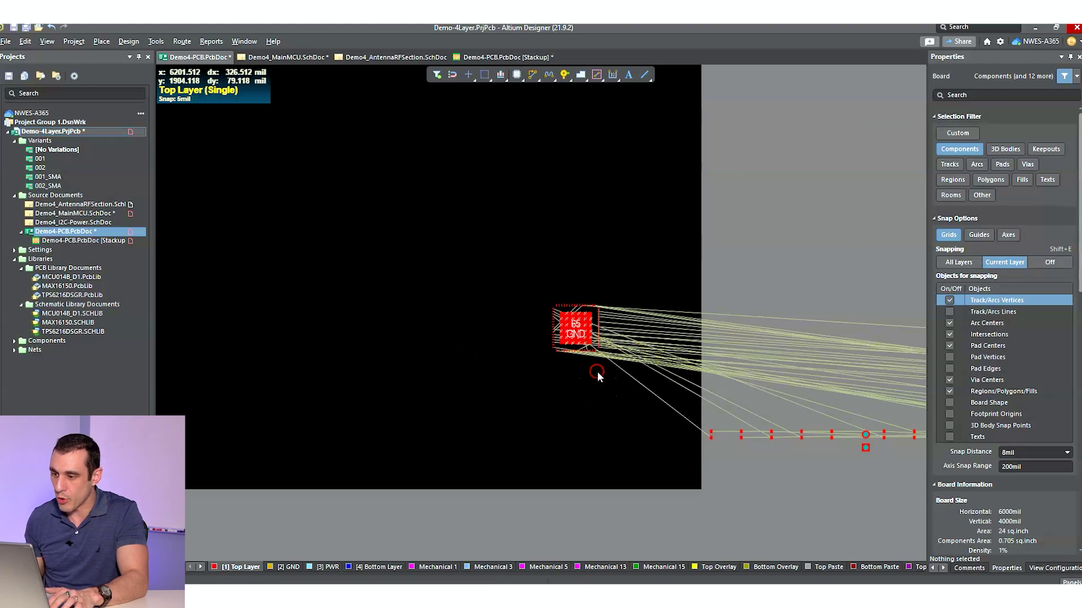
pyautogui.keyDown('ctrl'); pyautogui.scroll(10, 564, 416); pyautogui.keyUp('ctrl')
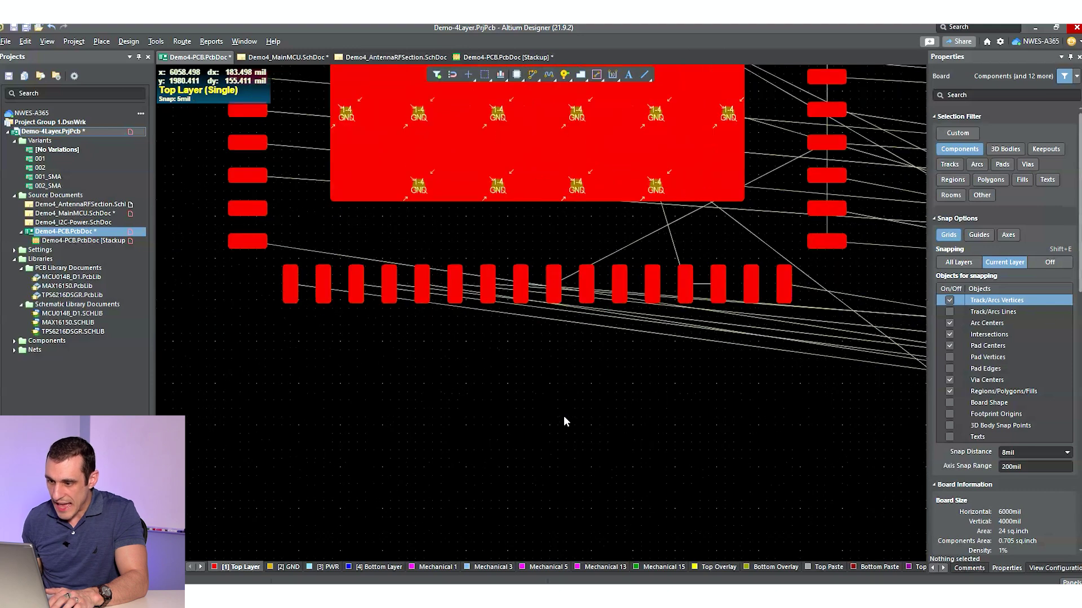
pyautogui.keyDown('ctrl'); pyautogui.scroll(-5, 563, 415); pyautogui.keyUp('ctrl')
pyautogui.moveTo(707, 319)
pyautogui.mouseDown(button='right')
pyautogui.moveTo(622, 415)
pyautogui.moveTo(499, 403)
pyautogui.mouseUp(button='right')
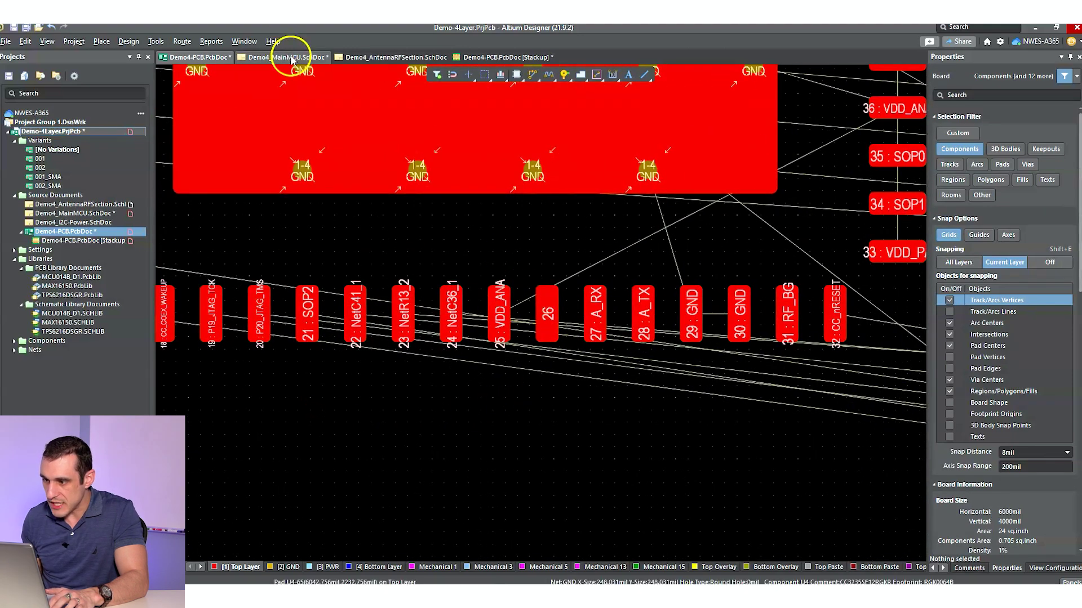
pyautogui.moveTo(688, 367); pyautogui.dragTo(357, 371, button='right')
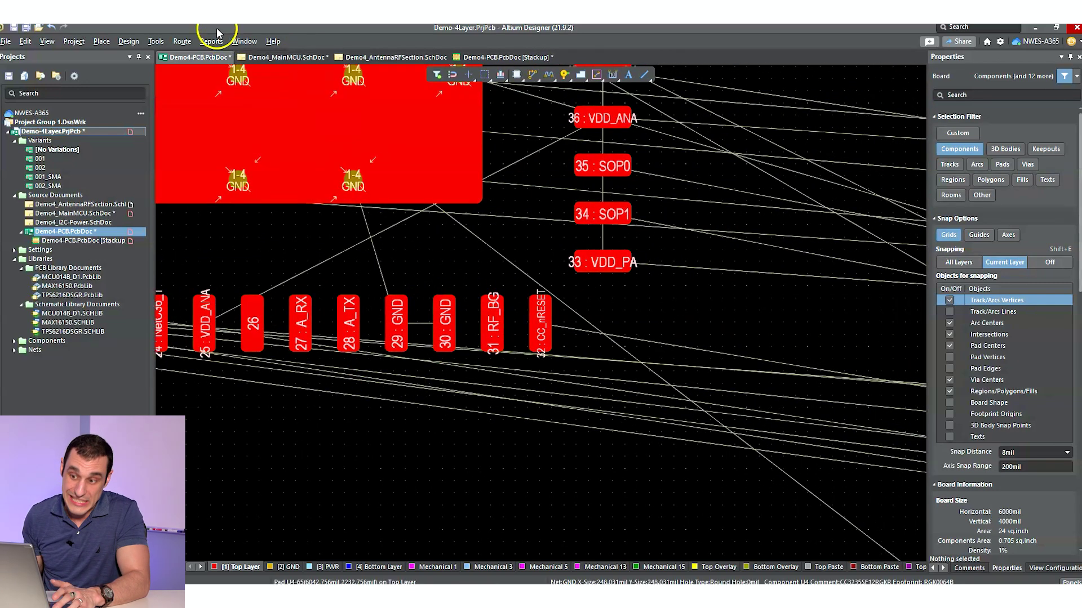
pyautogui.click(285, 57)
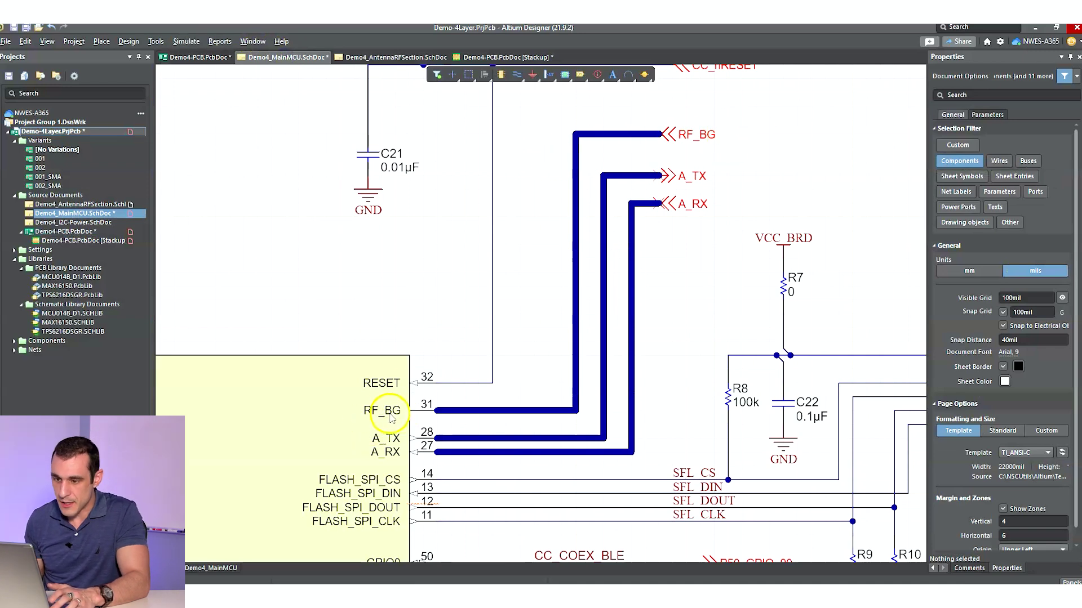
pyautogui.click(197, 57)
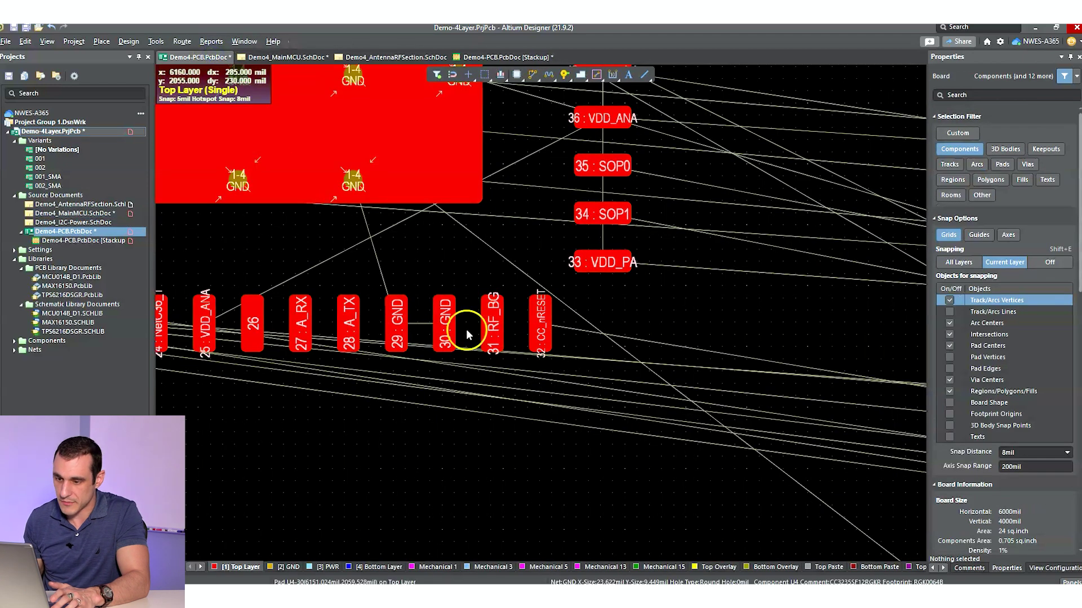
pyautogui.keyDown('ctrl'); pyautogui.scroll(2, 494, 350); pyautogui.keyUp('ctrl')
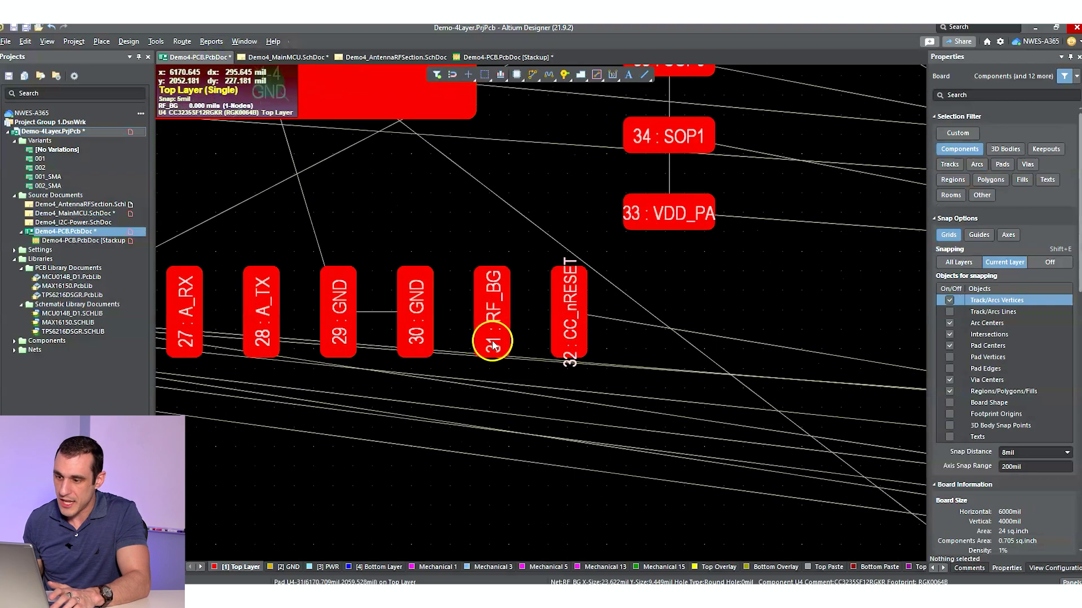
# - Rotate U4 90 degrees counterclockwise so its RF_BG pin side faces the board's right edge
pyautogui.keyDown('ctrl'); pyautogui.scroll(-5, 493, 345); pyautogui.keyUp('ctrl')
pyautogui.moveTo(488, 394); pyautogui.dragTo(457, 171, button='right')
pyautogui.moveTo(614, 398); pyautogui.dragTo(606, 557, button='right')
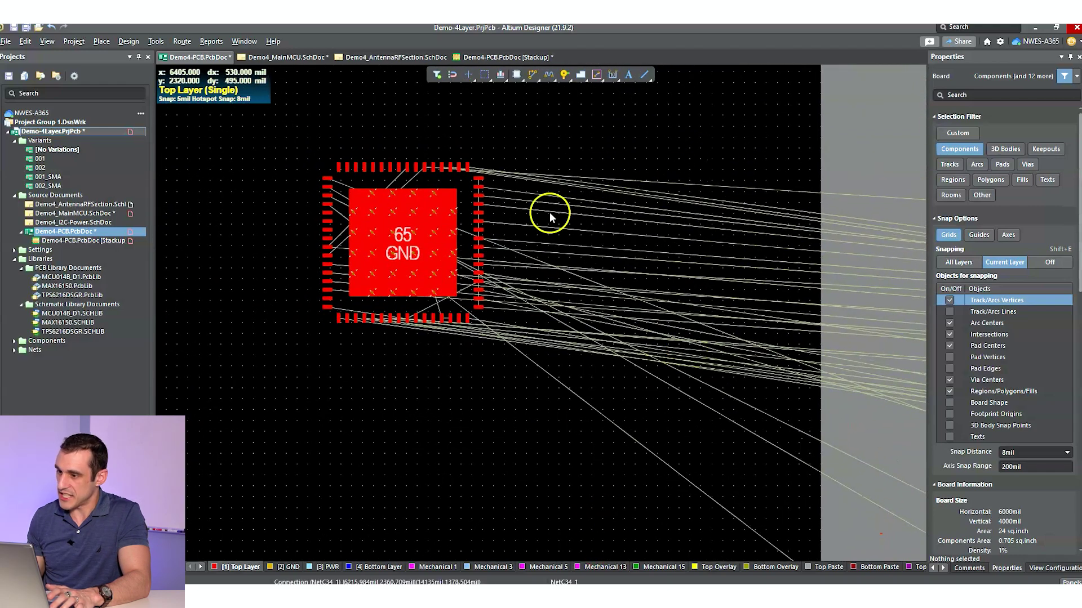
pyautogui.moveTo(447, 234); pyautogui.dragTo(473, 274)
pyautogui.keyDown('ctrl'); pyautogui.scroll(8, 526, 237); pyautogui.keyUp('ctrl')
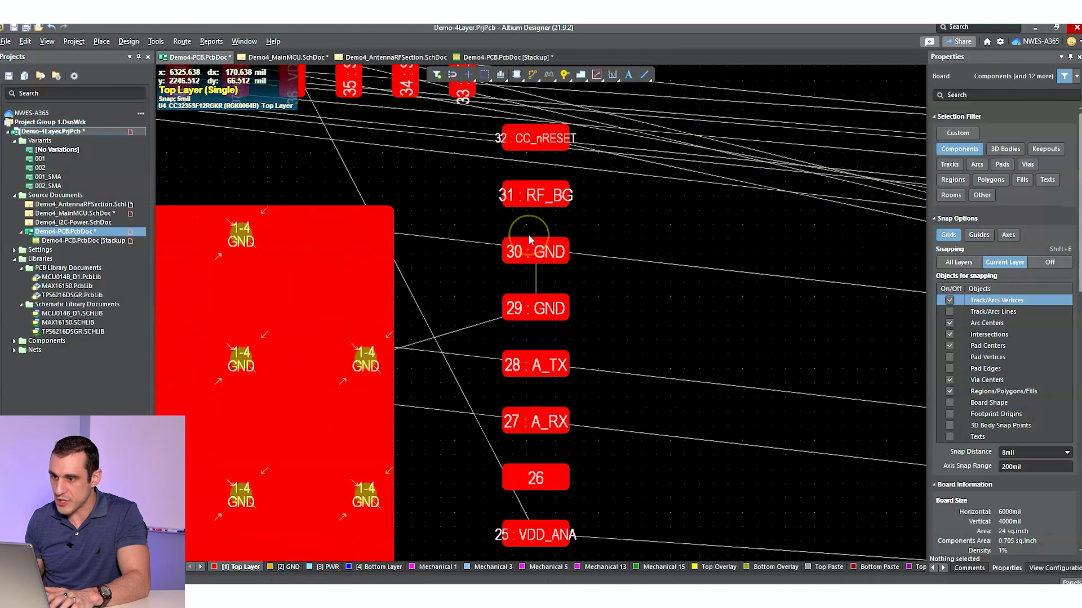
pyautogui.keyDown('ctrl'); pyautogui.scroll(1, 529, 234); pyautogui.keyUp('ctrl')
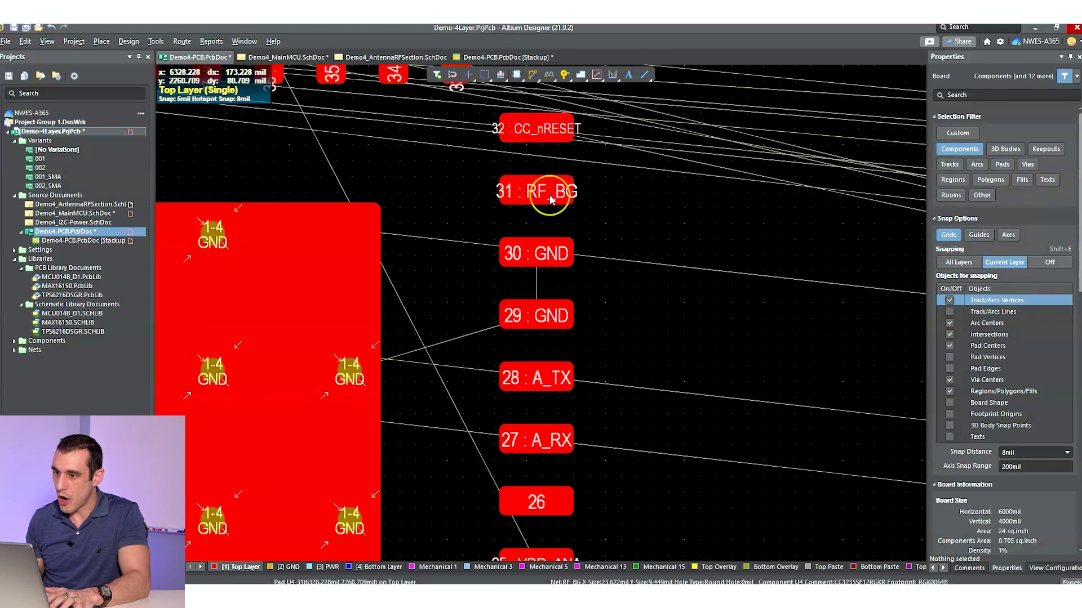
# - Examine the space between U4's RF_BG pin and the board's right edge, and the free area around the component
pyautogui.keyDown('ctrl'); pyautogui.scroll(-7, 550, 198); pyautogui.keyUp('ctrl')
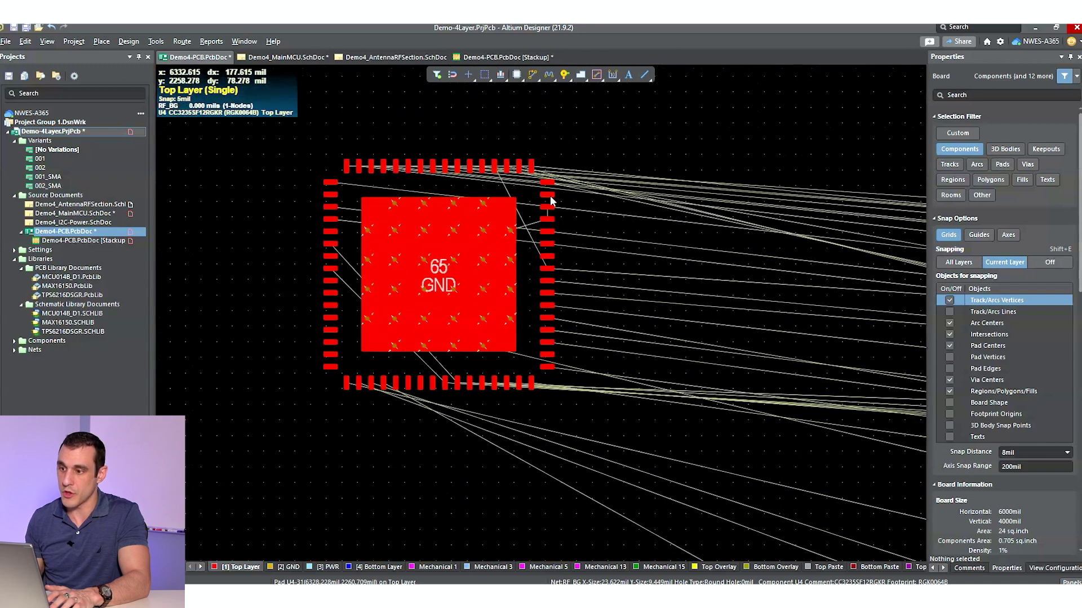
pyautogui.keyDown('ctrl'); pyautogui.scroll(-2, 550, 195); pyautogui.keyUp('ctrl')
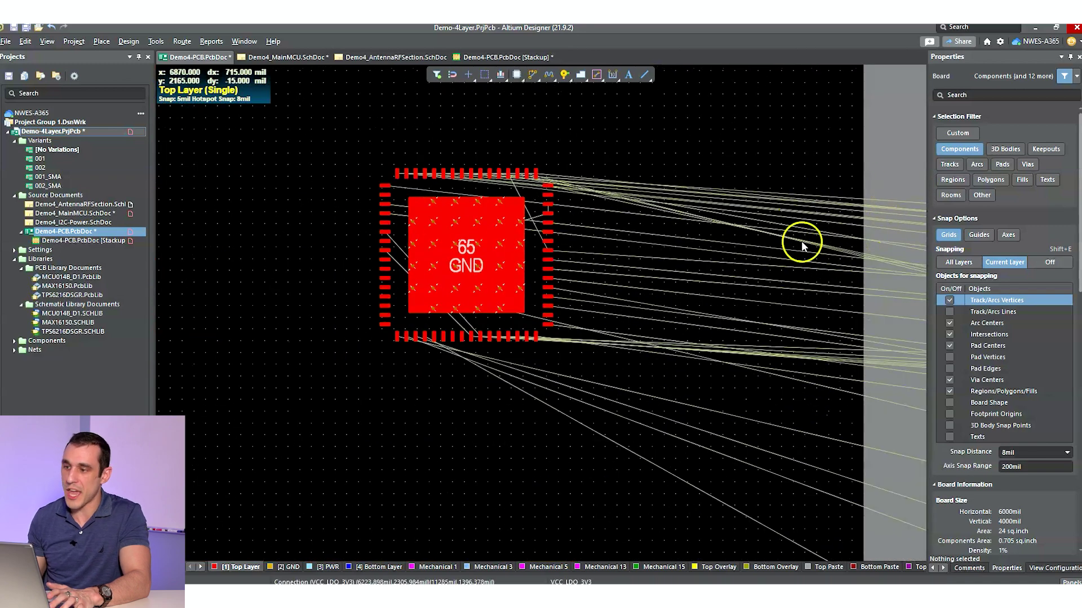
pyautogui.keyDown('ctrl'); pyautogui.scroll(3, 546, 195); pyautogui.keyUp('ctrl')
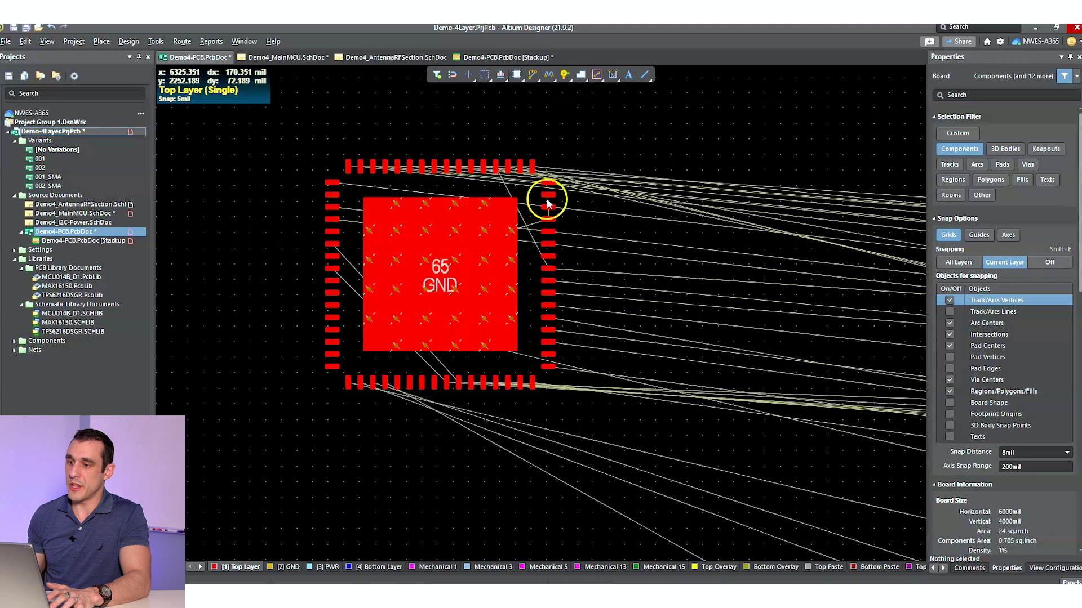
pyautogui.moveTo(570, 200); pyautogui.dragTo(469, 197, button='right')
pyautogui.keyDown('ctrl'); pyautogui.scroll(1, 355, 201); pyautogui.keyUp('ctrl')
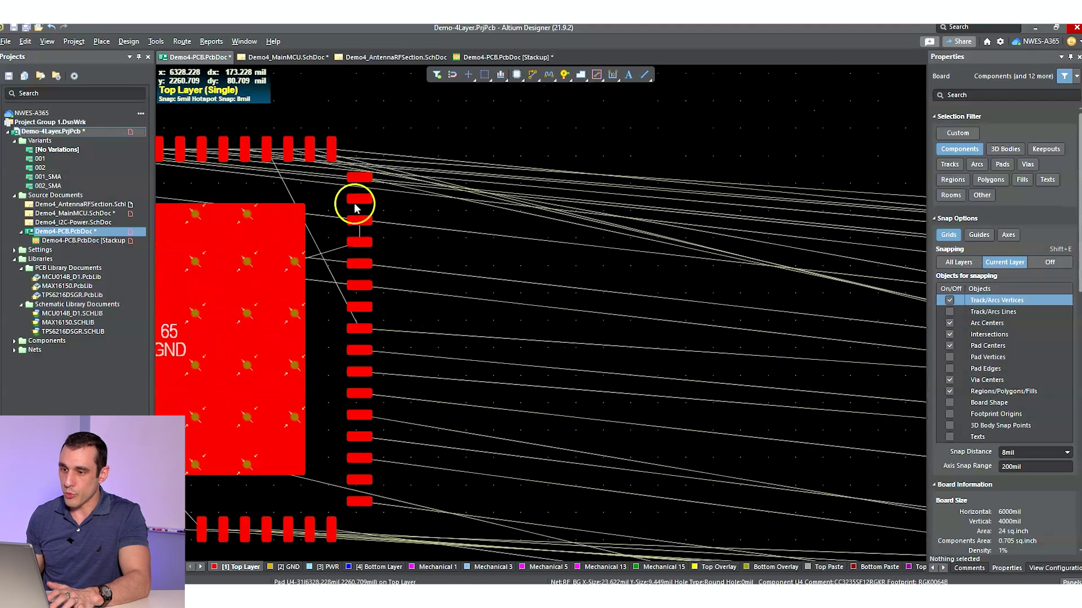
pyautogui.moveTo(608, 200); pyautogui.dragTo(363, 212, button='right')
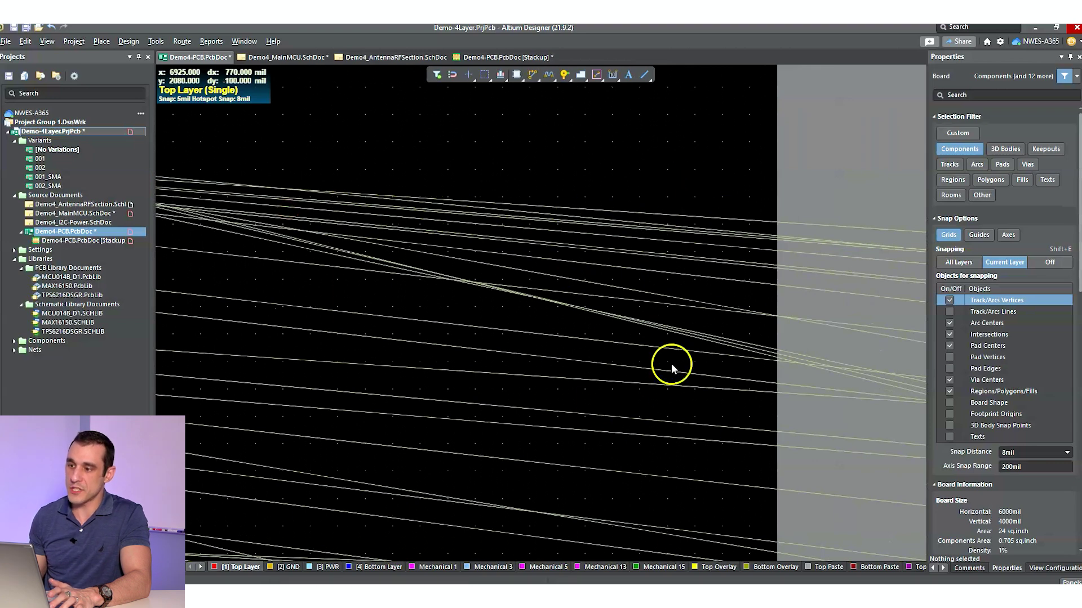
pyautogui.keyDown('ctrl'); pyautogui.scroll(-3, 682, 319); pyautogui.keyUp('ctrl')
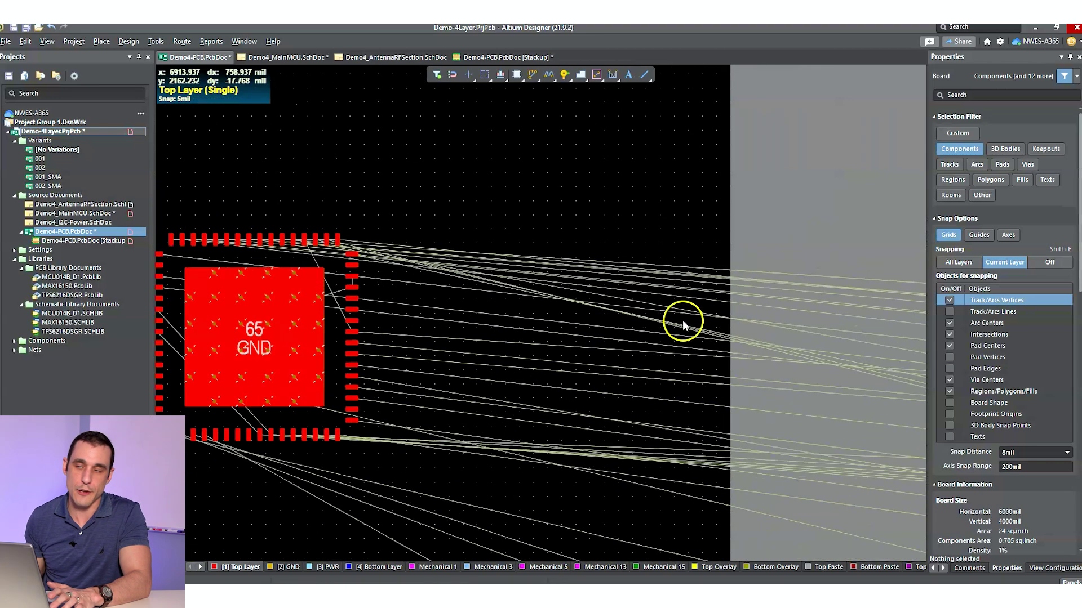
pyautogui.moveTo(494, 375); pyautogui.dragTo(514, 237, button='right')
pyautogui.keyDown('ctrl'); pyautogui.scroll(-3, 492, 237); pyautogui.keyUp('ctrl')
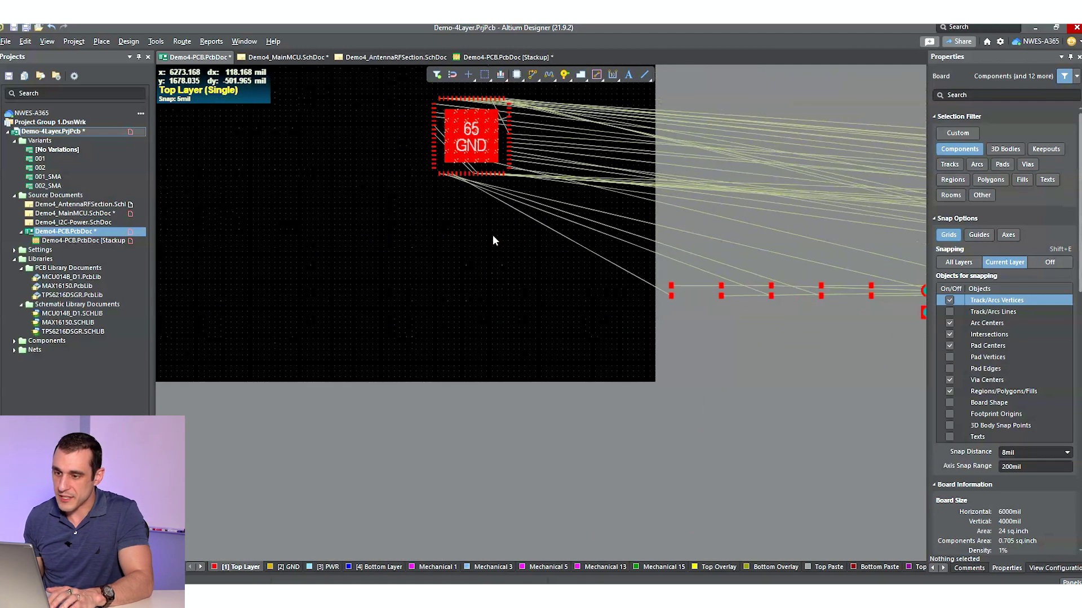
pyautogui.click(624, 266)
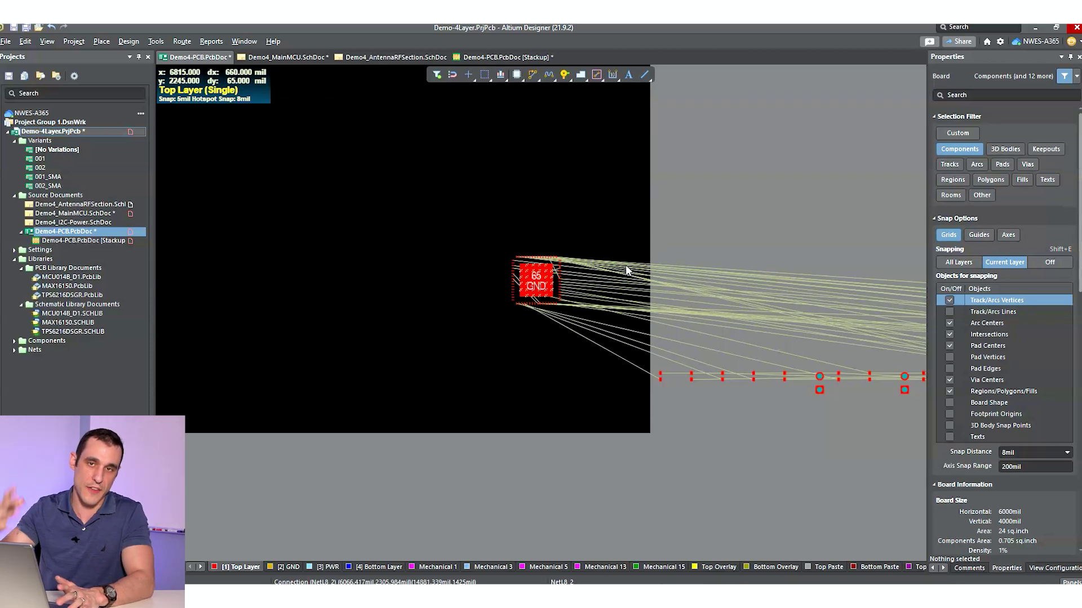
# - Move U4 out of the board outline into the free area beyond the board's right edge, above the row of unplaced parts
pyautogui.moveTo(539, 278); pyautogui.dragTo(775, 285)
pyautogui.click(357, 285)
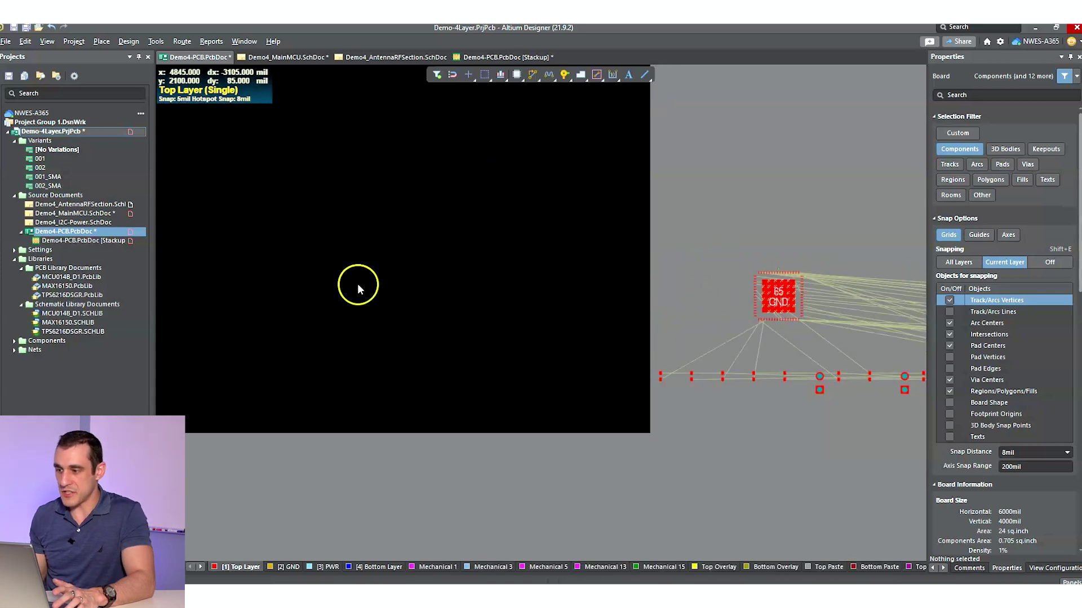
pyautogui.click(586, 286)
pyautogui.keyDown('ctrl'); pyautogui.scroll(-2, 592, 235); pyautogui.keyUp('ctrl')
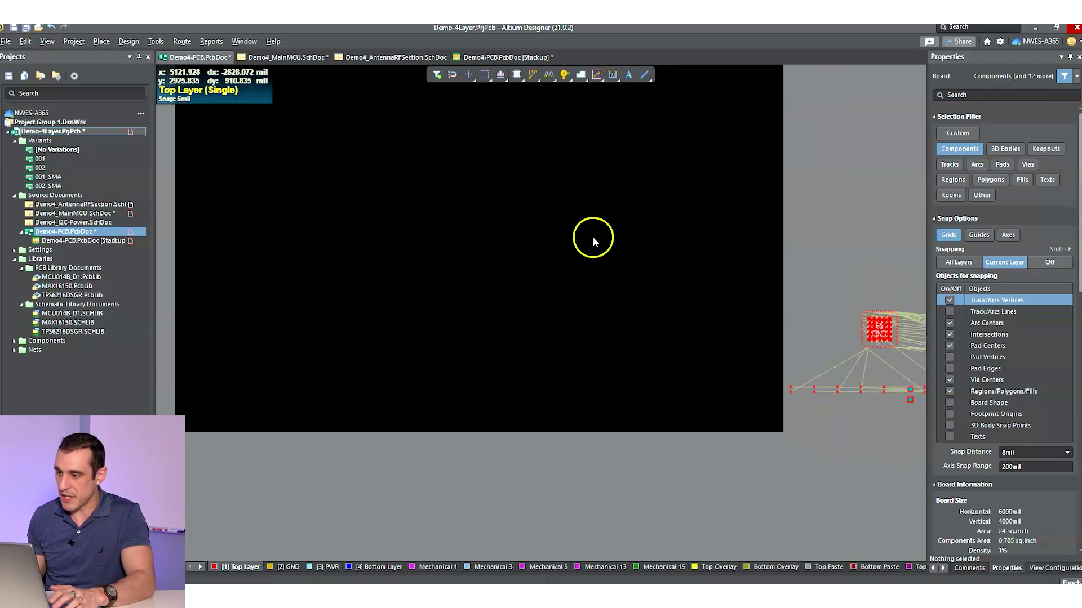
pyautogui.moveTo(516, 321); pyautogui.dragTo(528, 327, button='right')
pyautogui.click(512, 318)
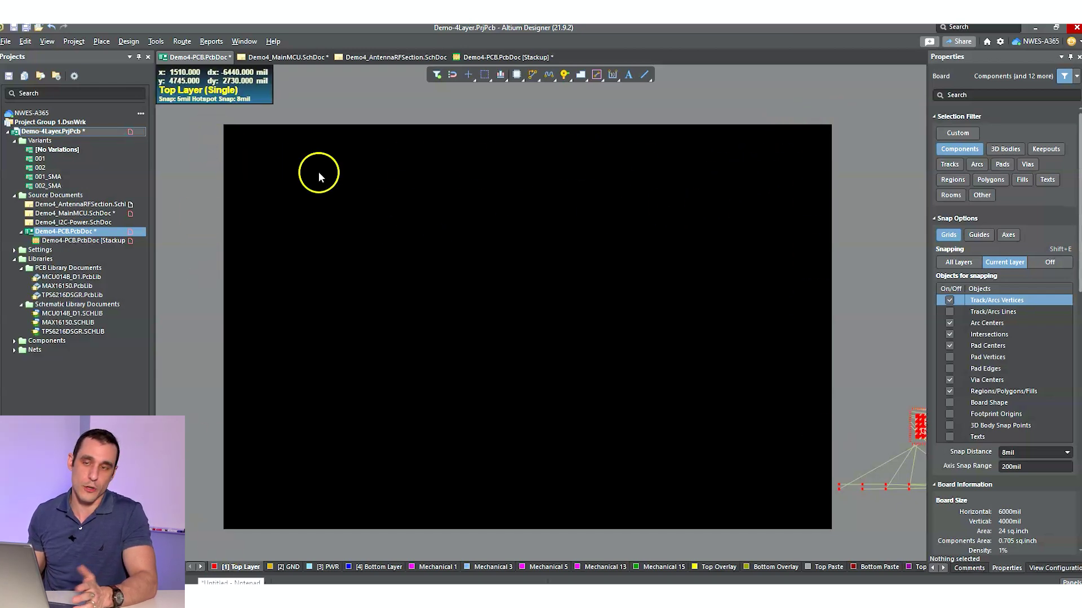
# - Switch the PCB to board planning mode and try the Edit Board Shape and Modify Board Shape commands on the rectangular outline
pyautogui.press('1')
pyautogui.click(610, 212)
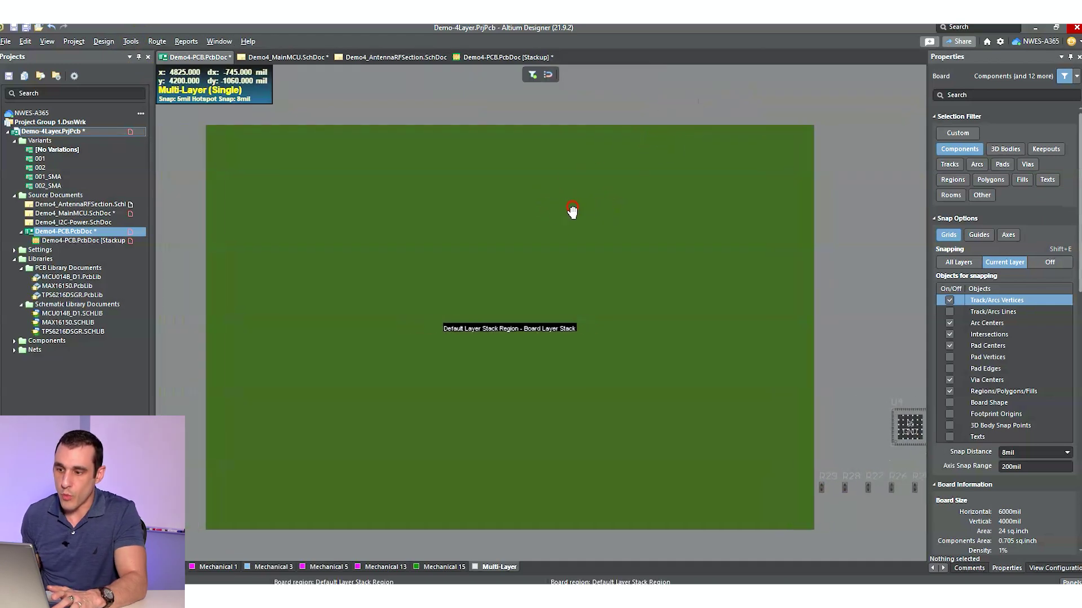
pyautogui.click(103, 41)
pyautogui.click(174, 100)
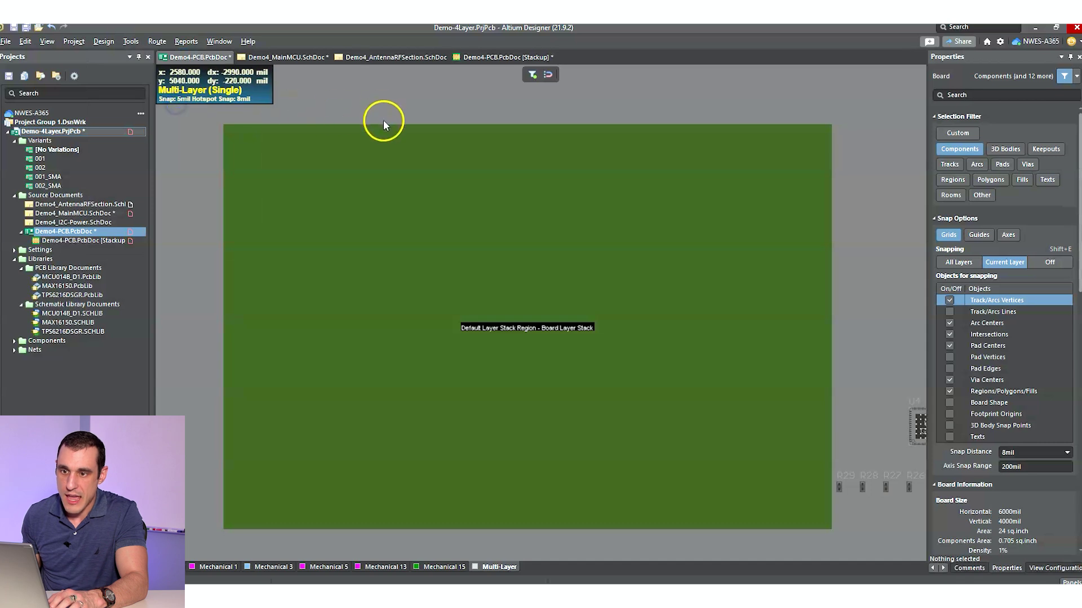
pyautogui.click(103, 41)
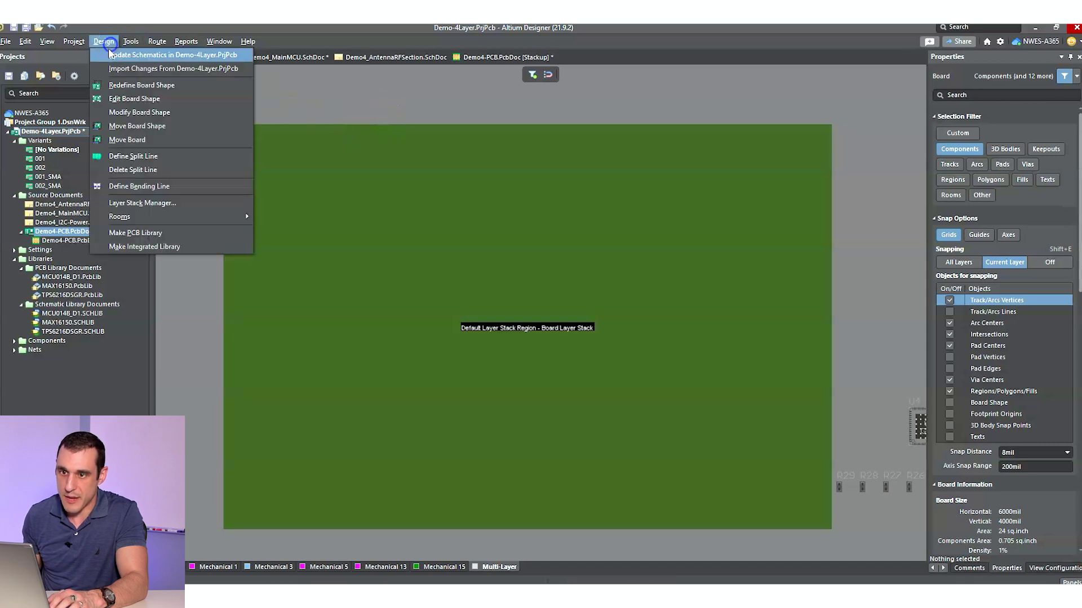
pyautogui.click(181, 112)
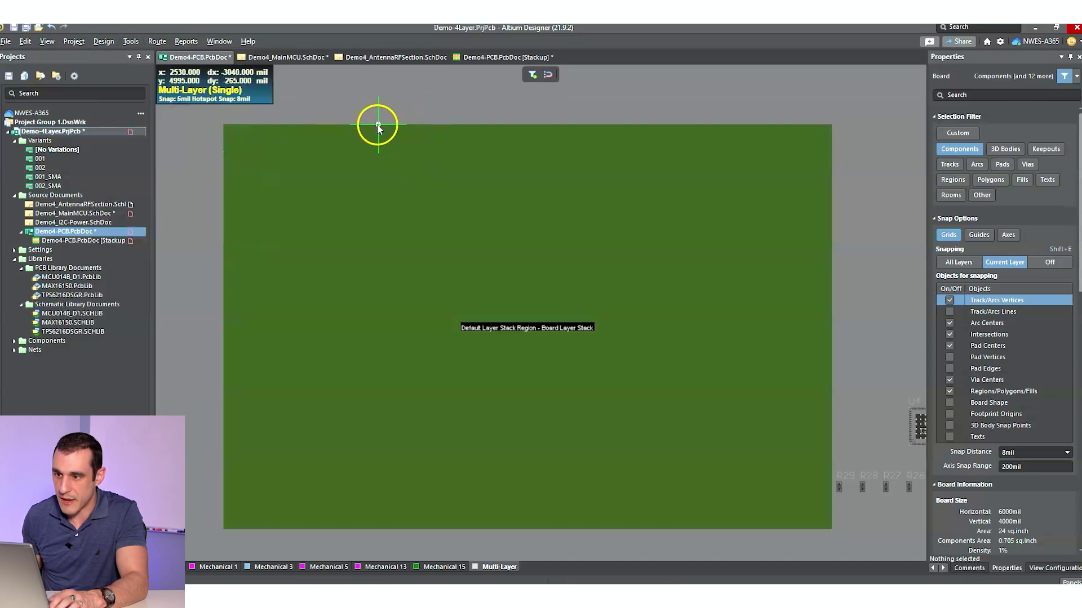
pyautogui.scroll(-1, 384, 123)
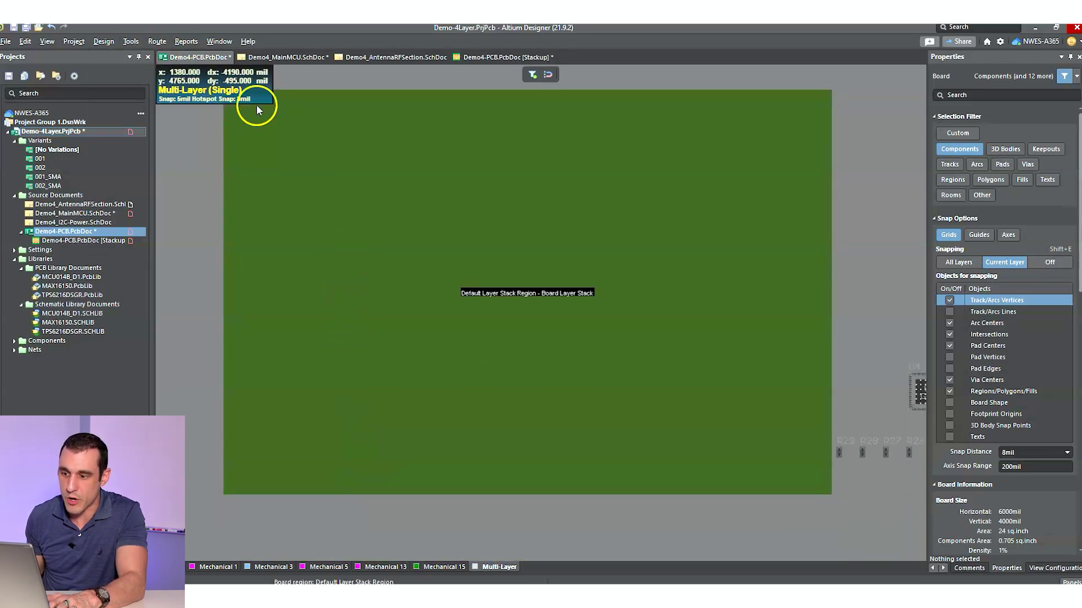
pyautogui.moveTo(290, 215)
pyautogui.mouseDown(button='right')
pyautogui.moveTo(283, 283)
pyautogui.moveTo(305, 235)
pyautogui.mouseUp(button='right')
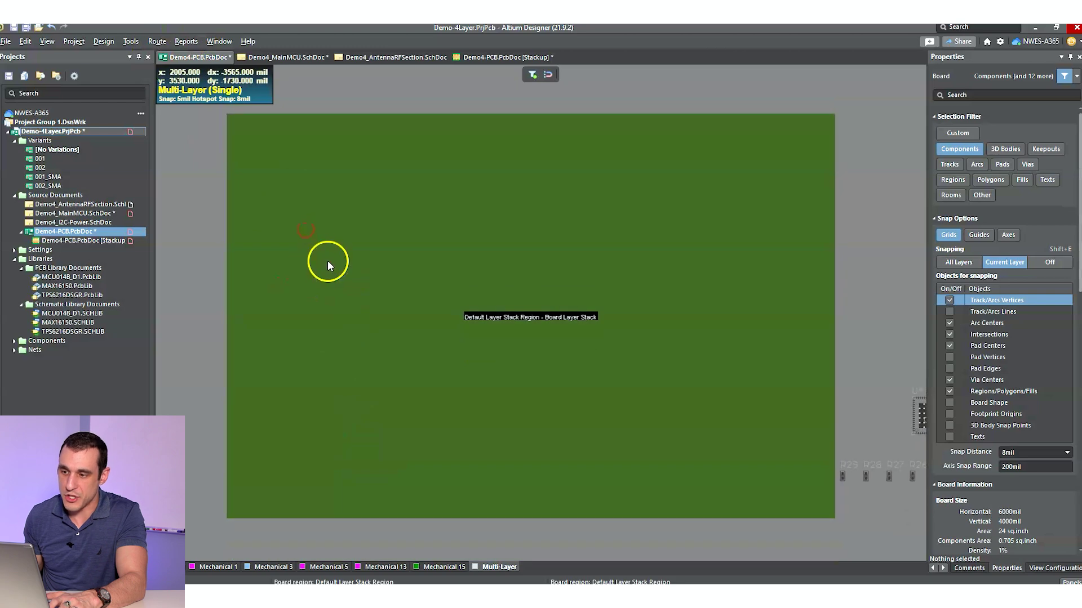